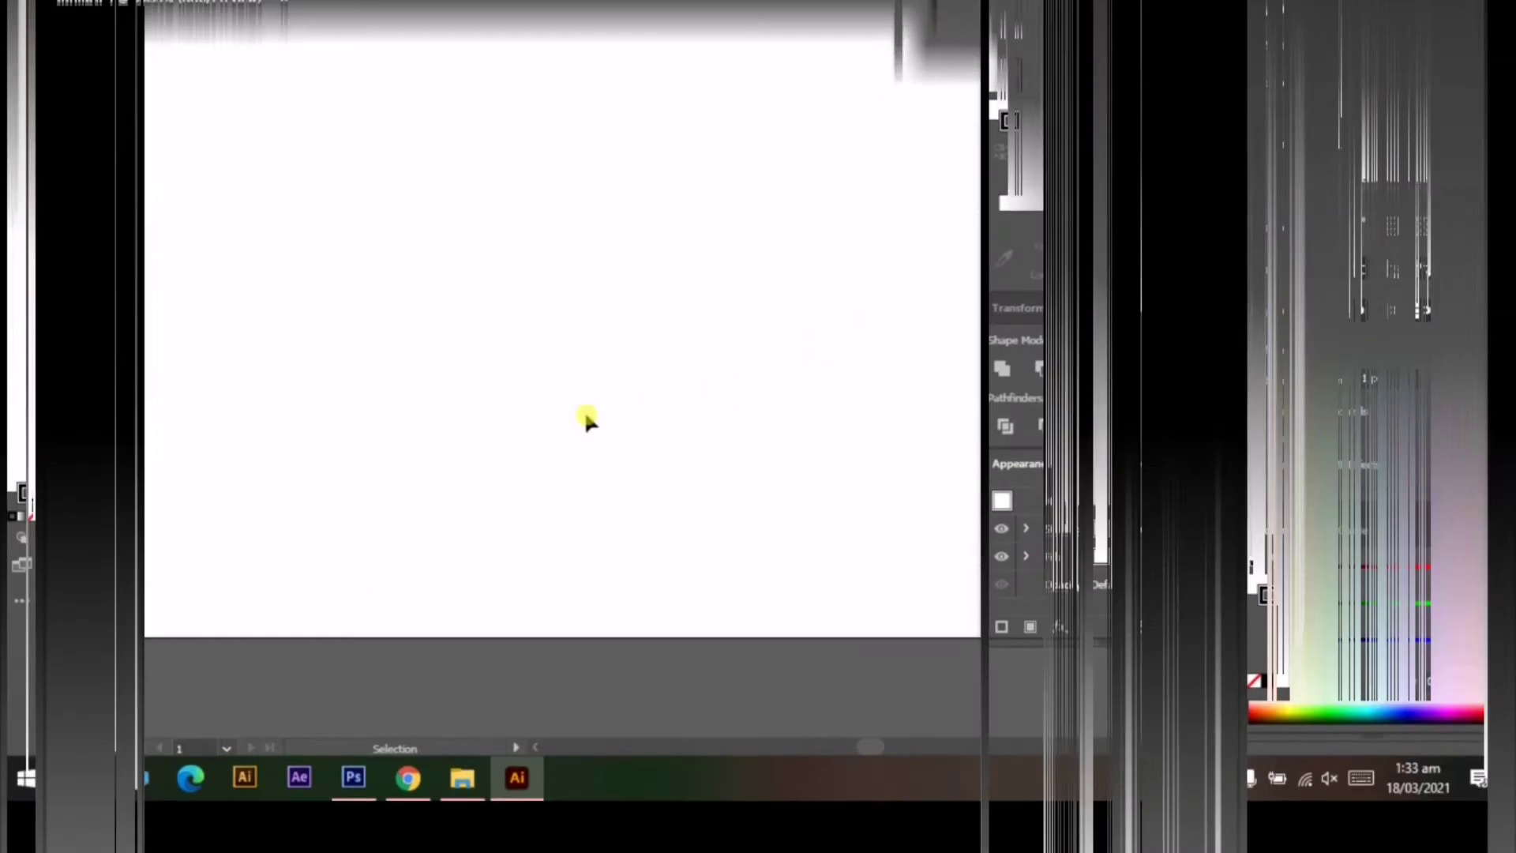
Set the fill colour to blue 0686EF
double_click(14, 534)
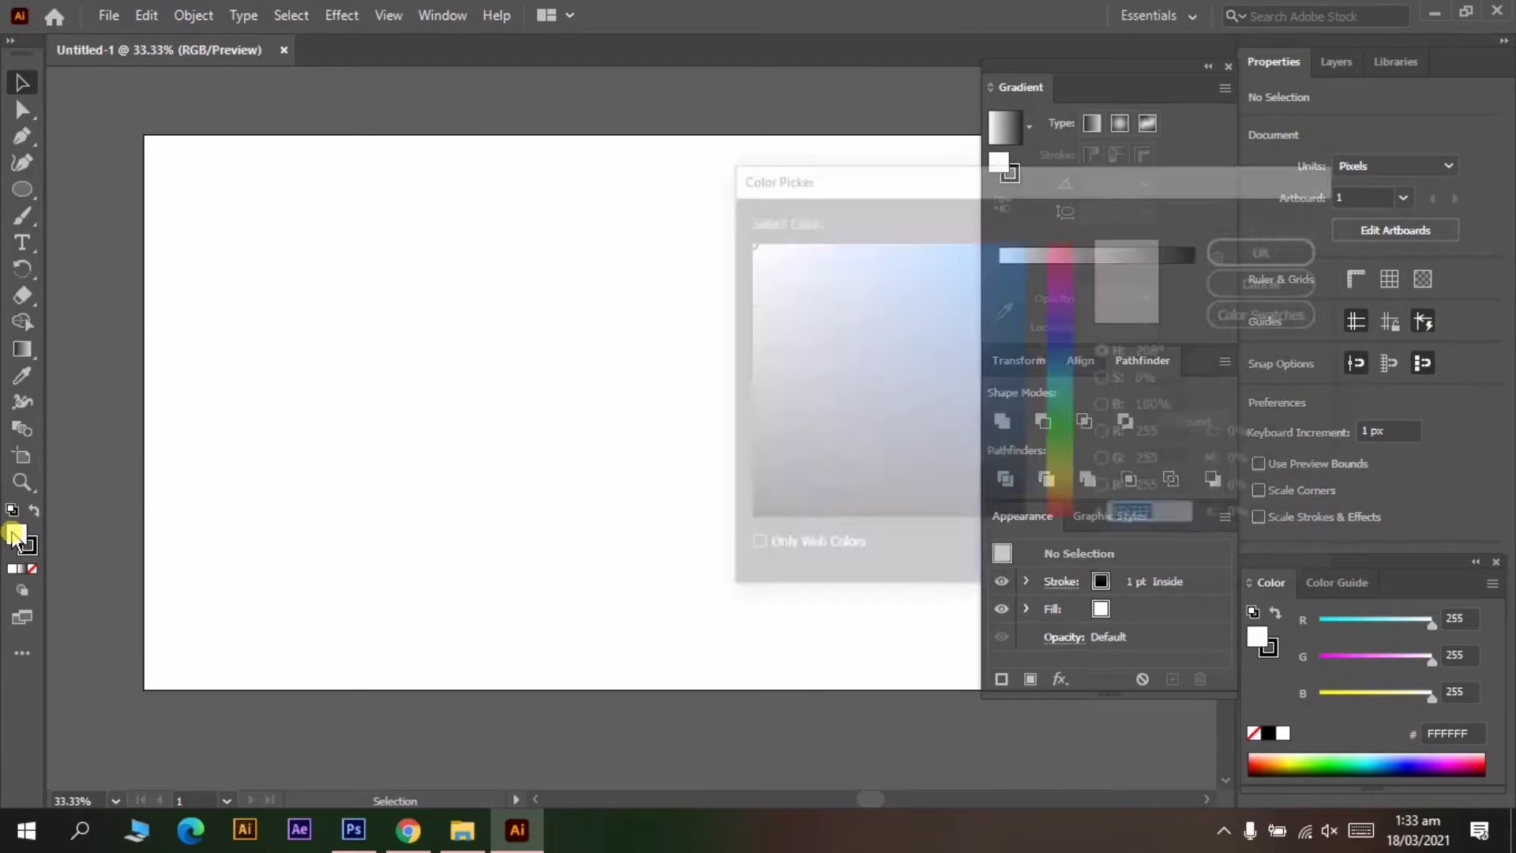
left_click(1023, 254)
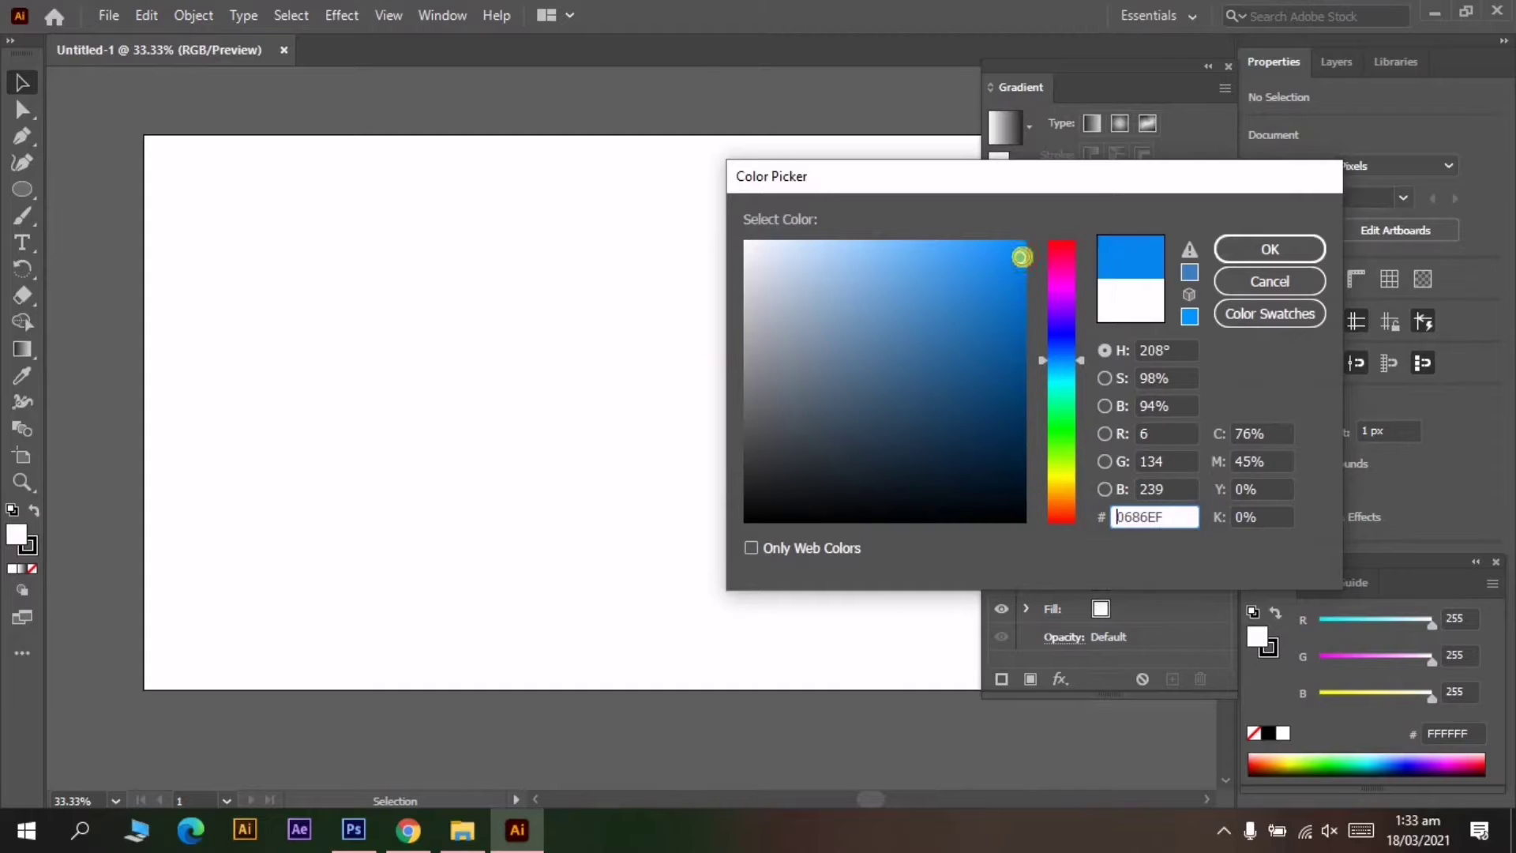
left_click(1254, 248)
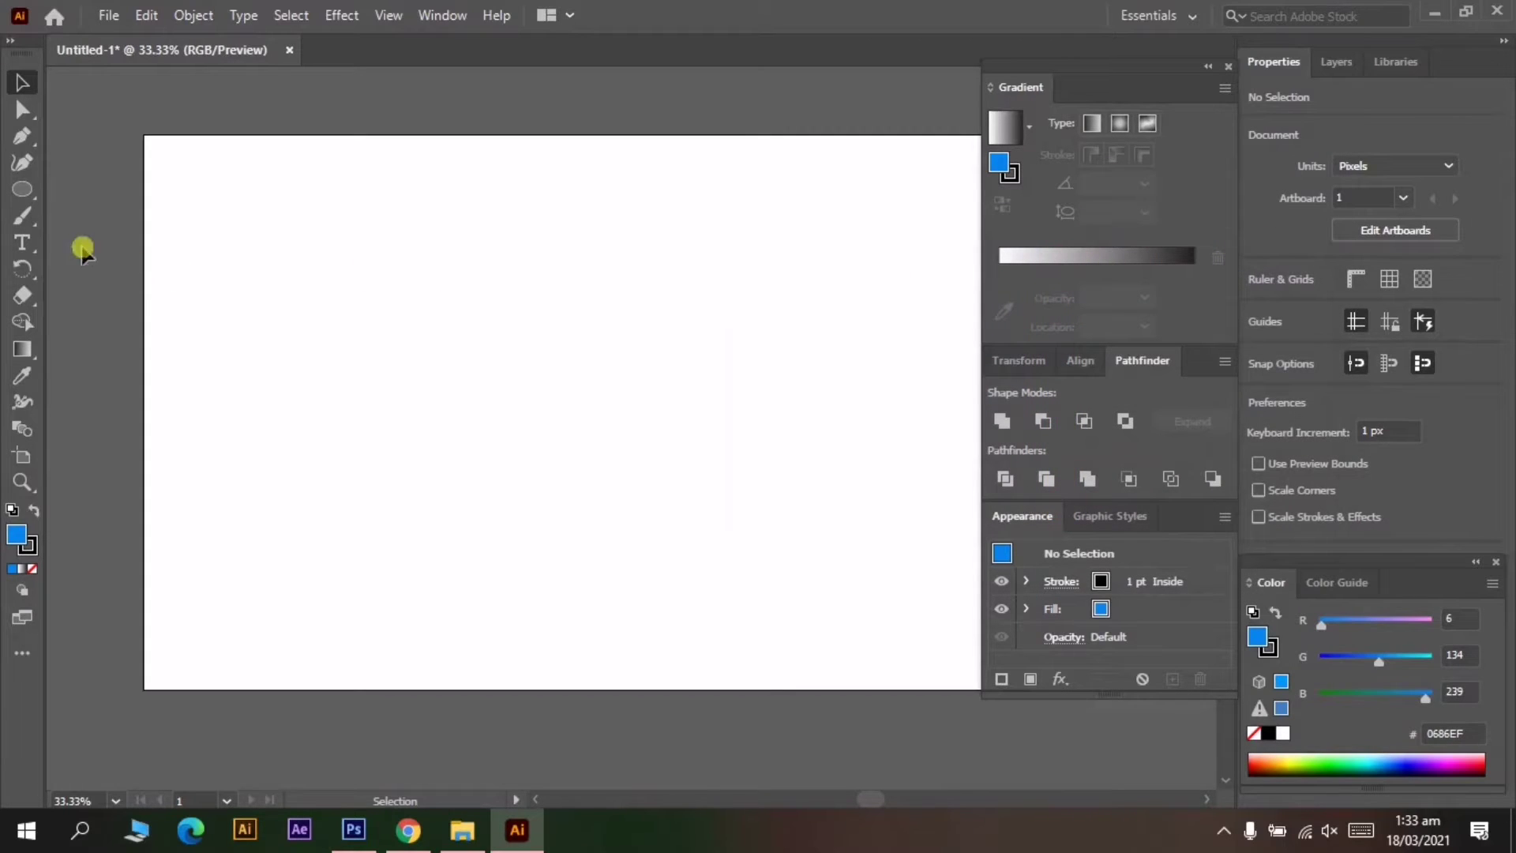
Draw a 774 × 774 px circle centred on the artboard
left_click(22, 191)
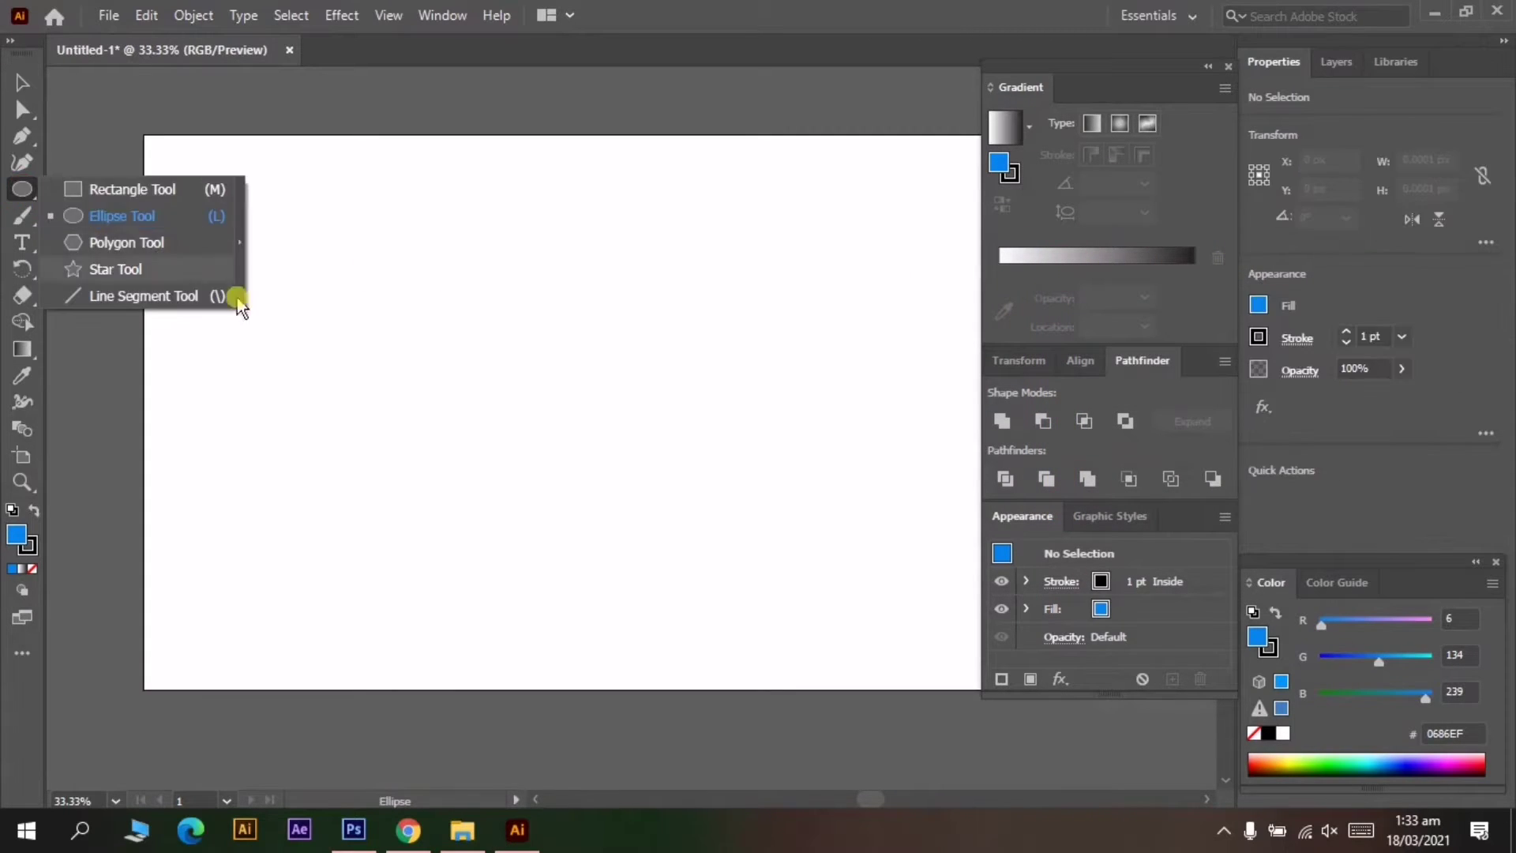
left_click(663, 419)
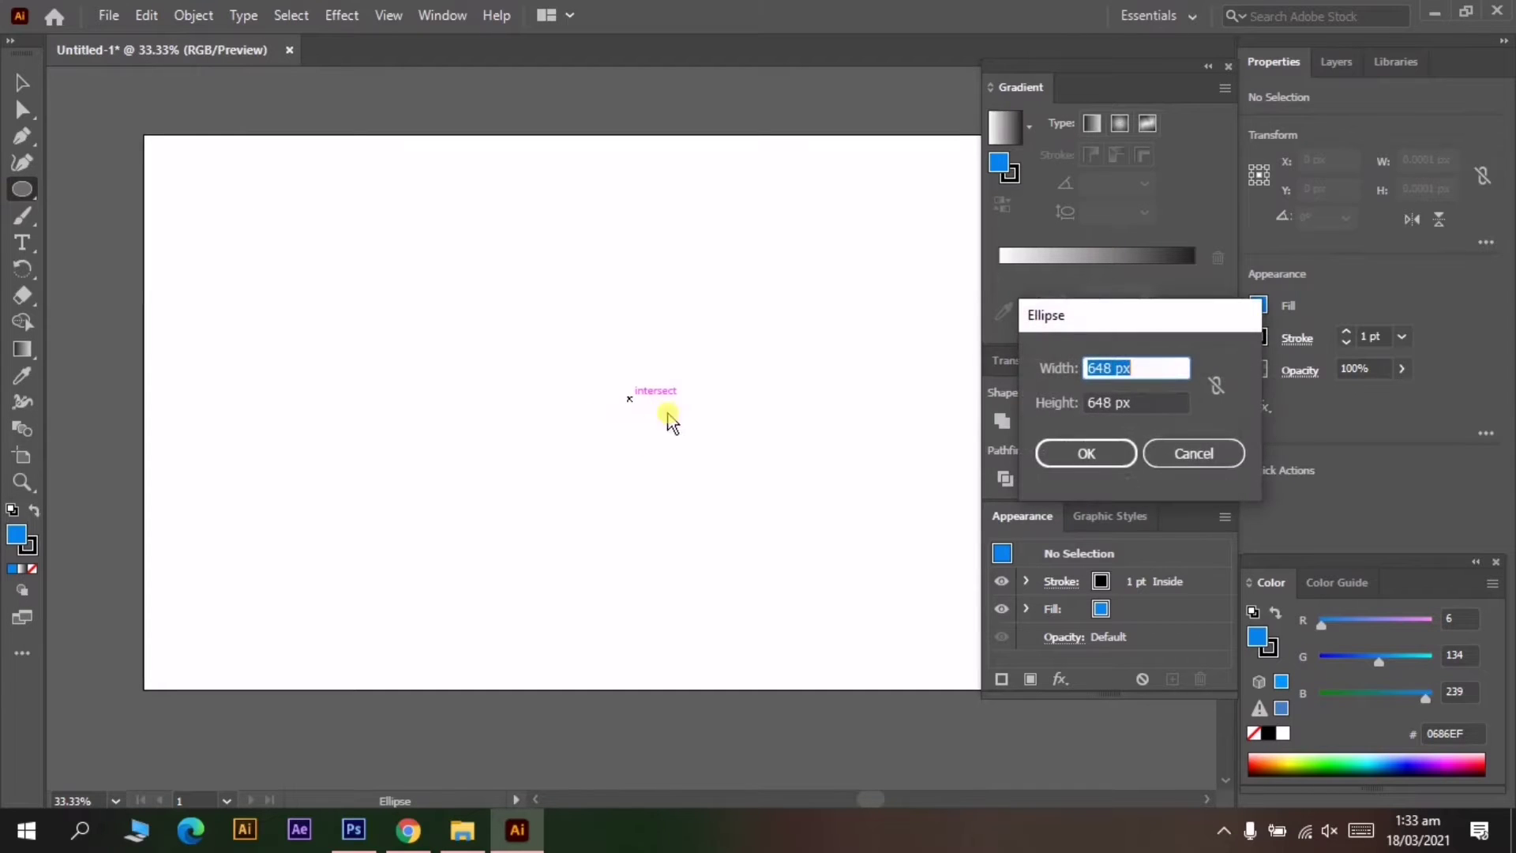
left_click(1159, 451)
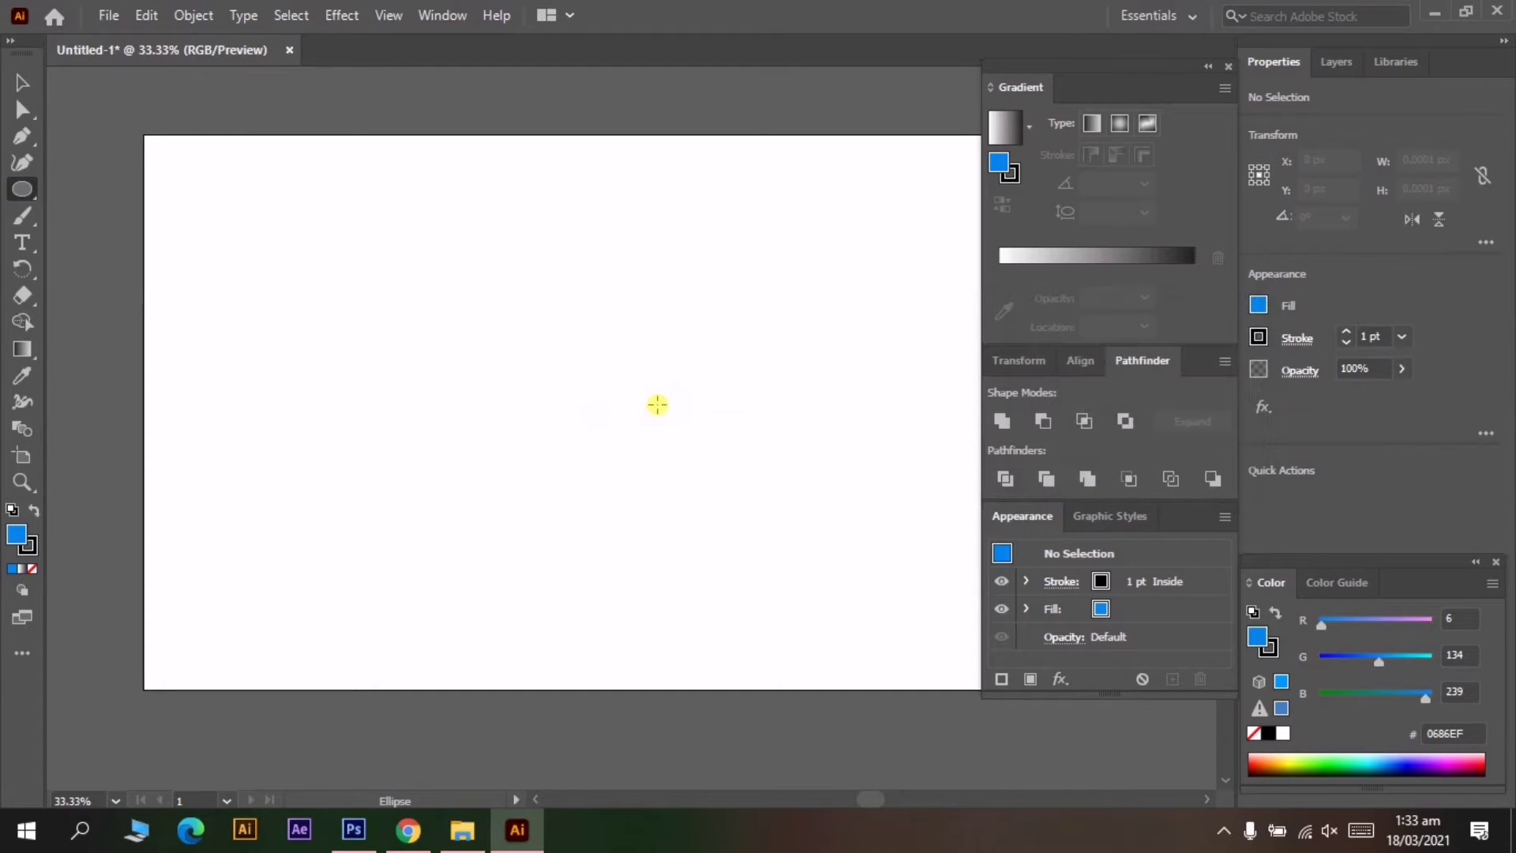
left_click_drag(636, 414, 495, 210)
Paste a copy of the circle in front, scale it to 420 px, and select both circles
left_click(141, 17)
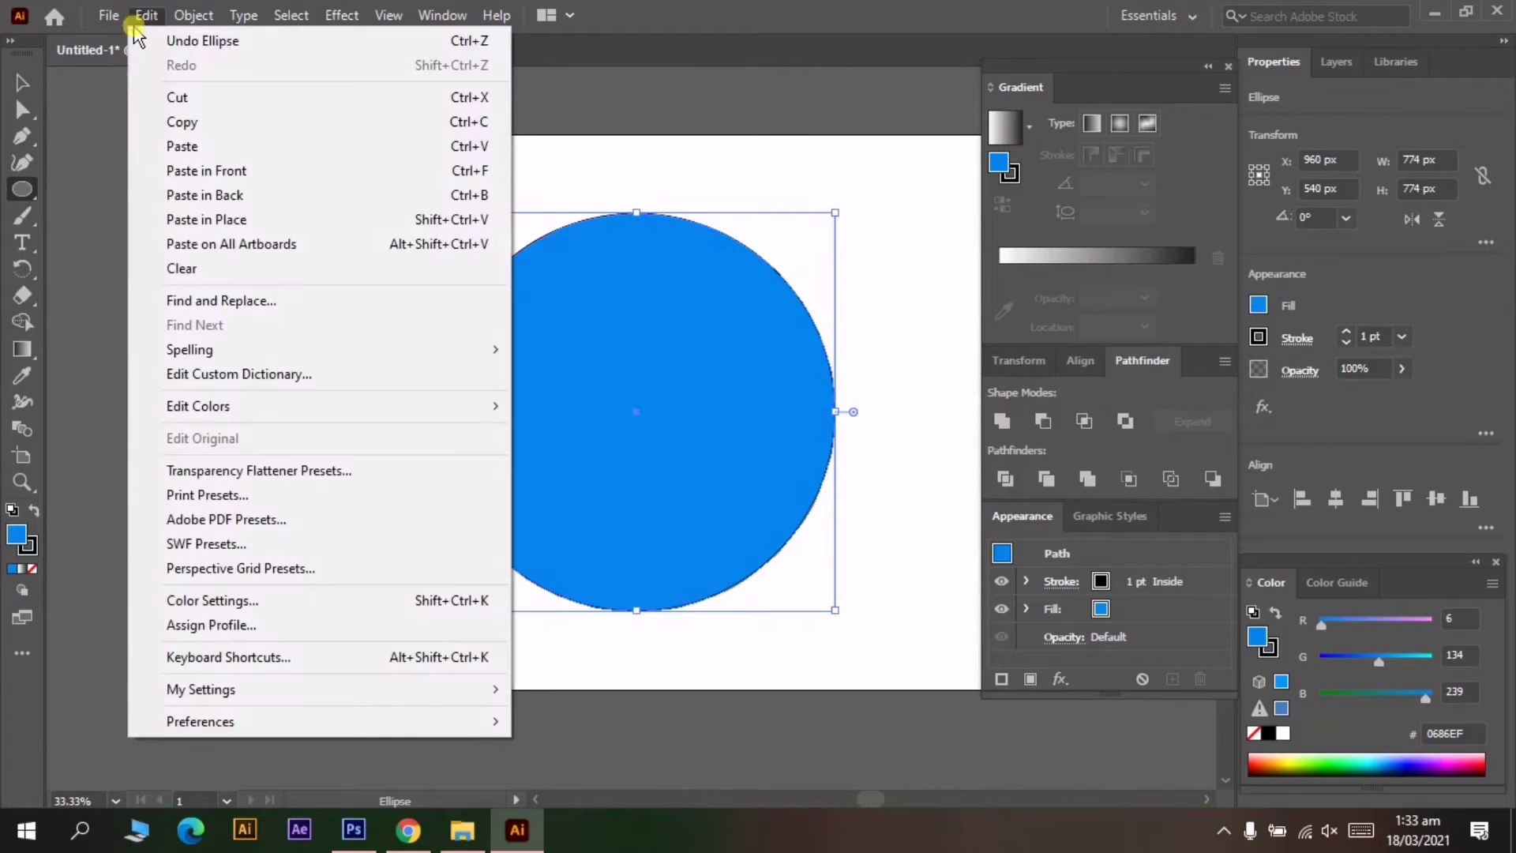
left_click(319, 121)
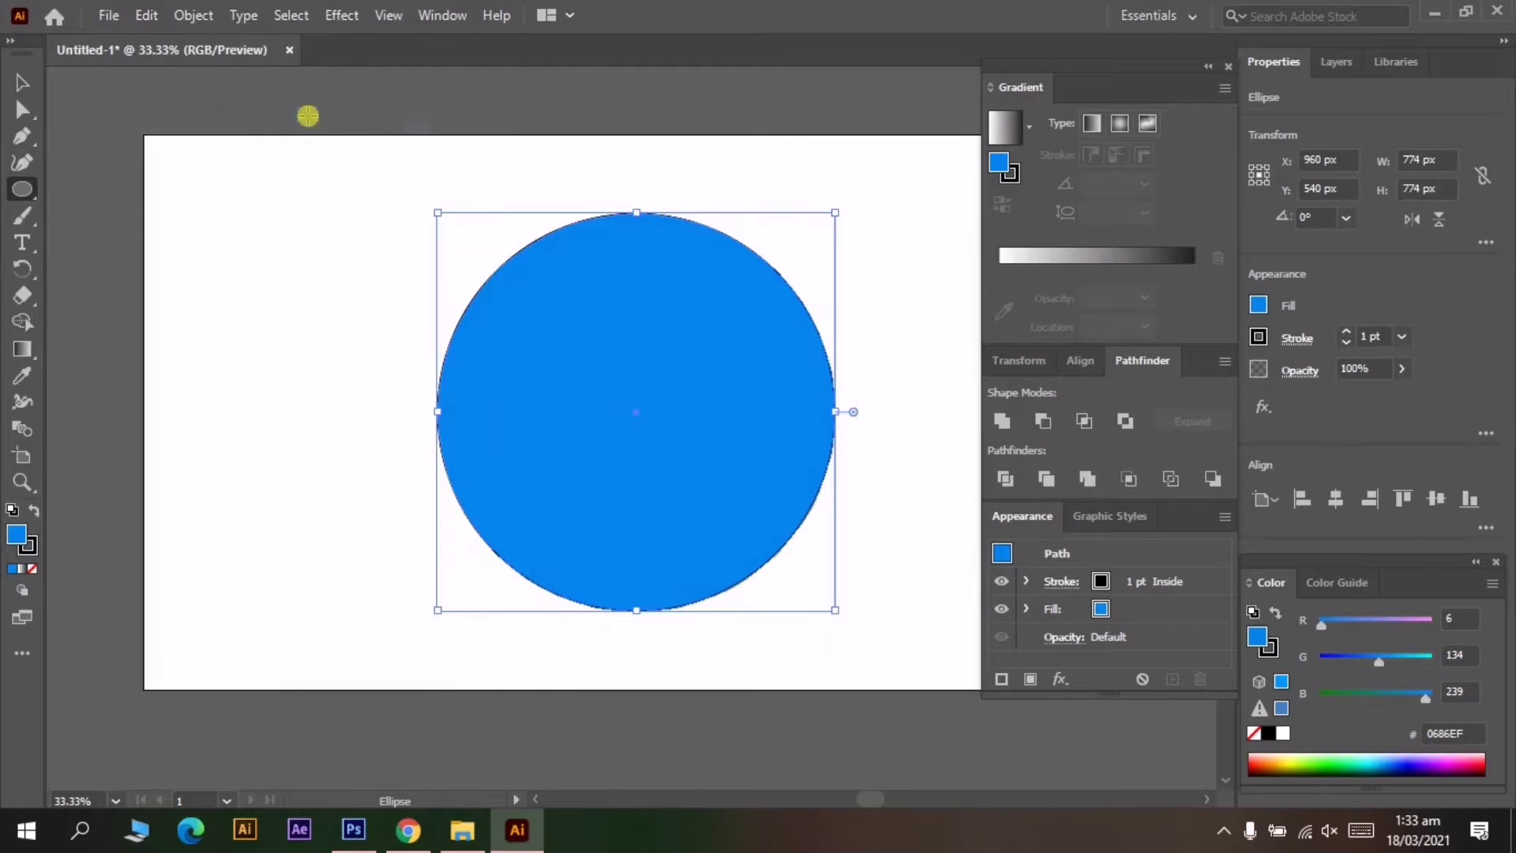
left_click(144, 16)
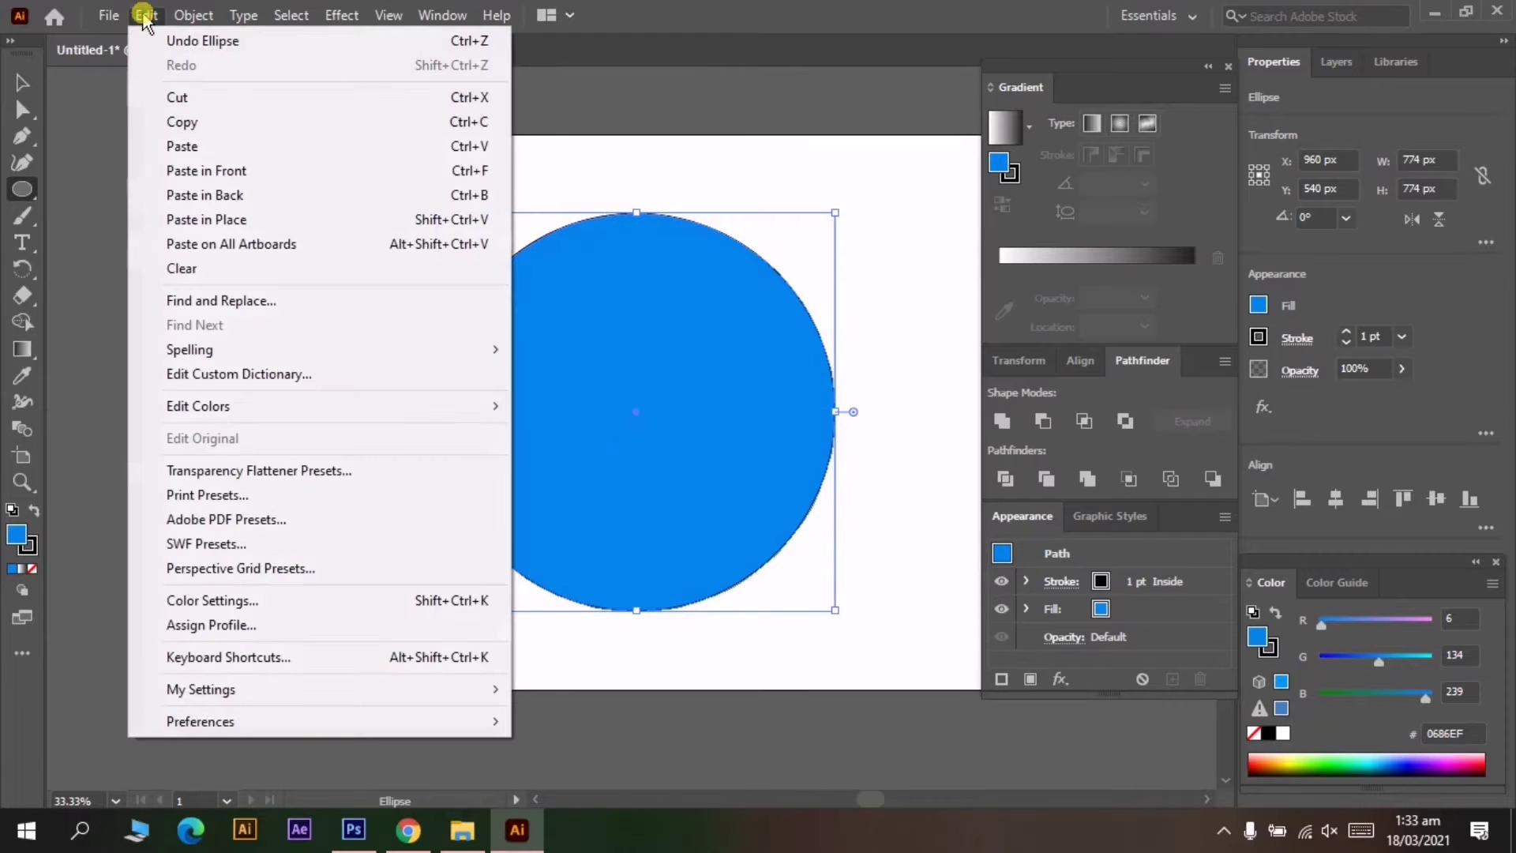
left_click(313, 169)
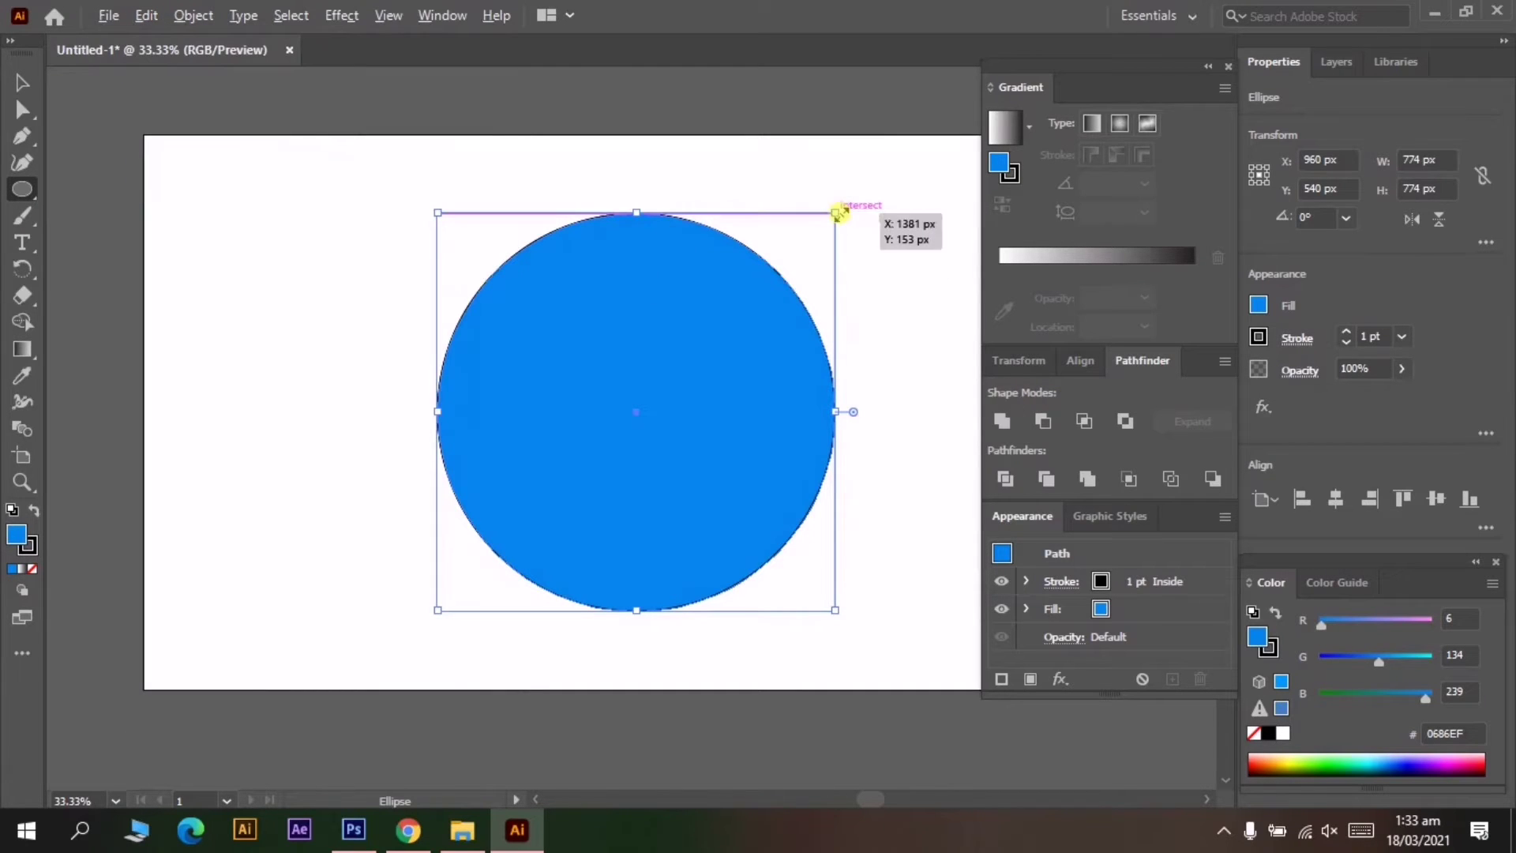
left_click_drag(829, 221, 751, 303)
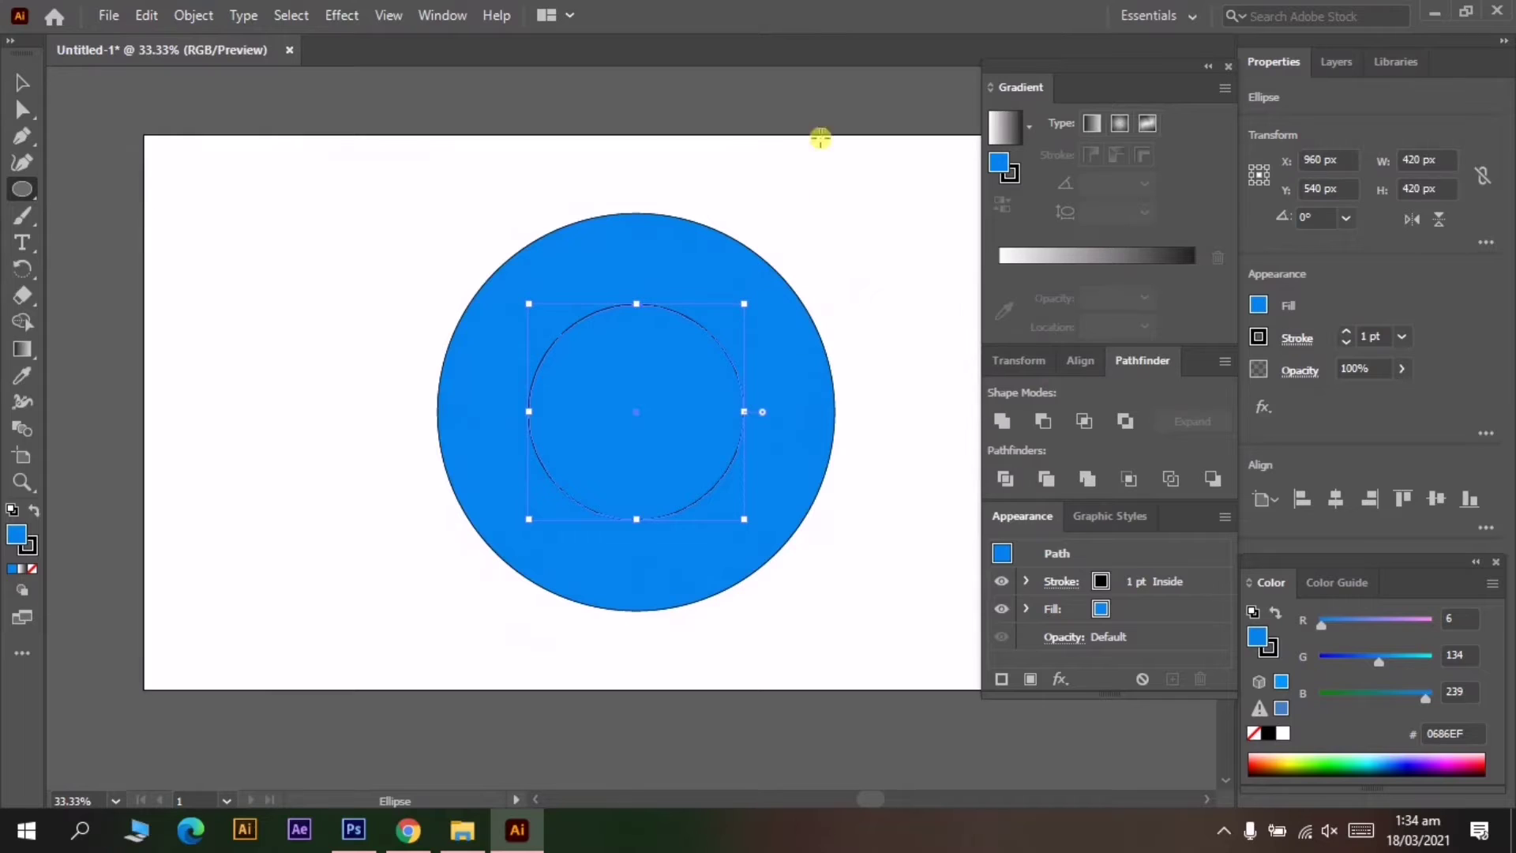
left_click(25, 81)
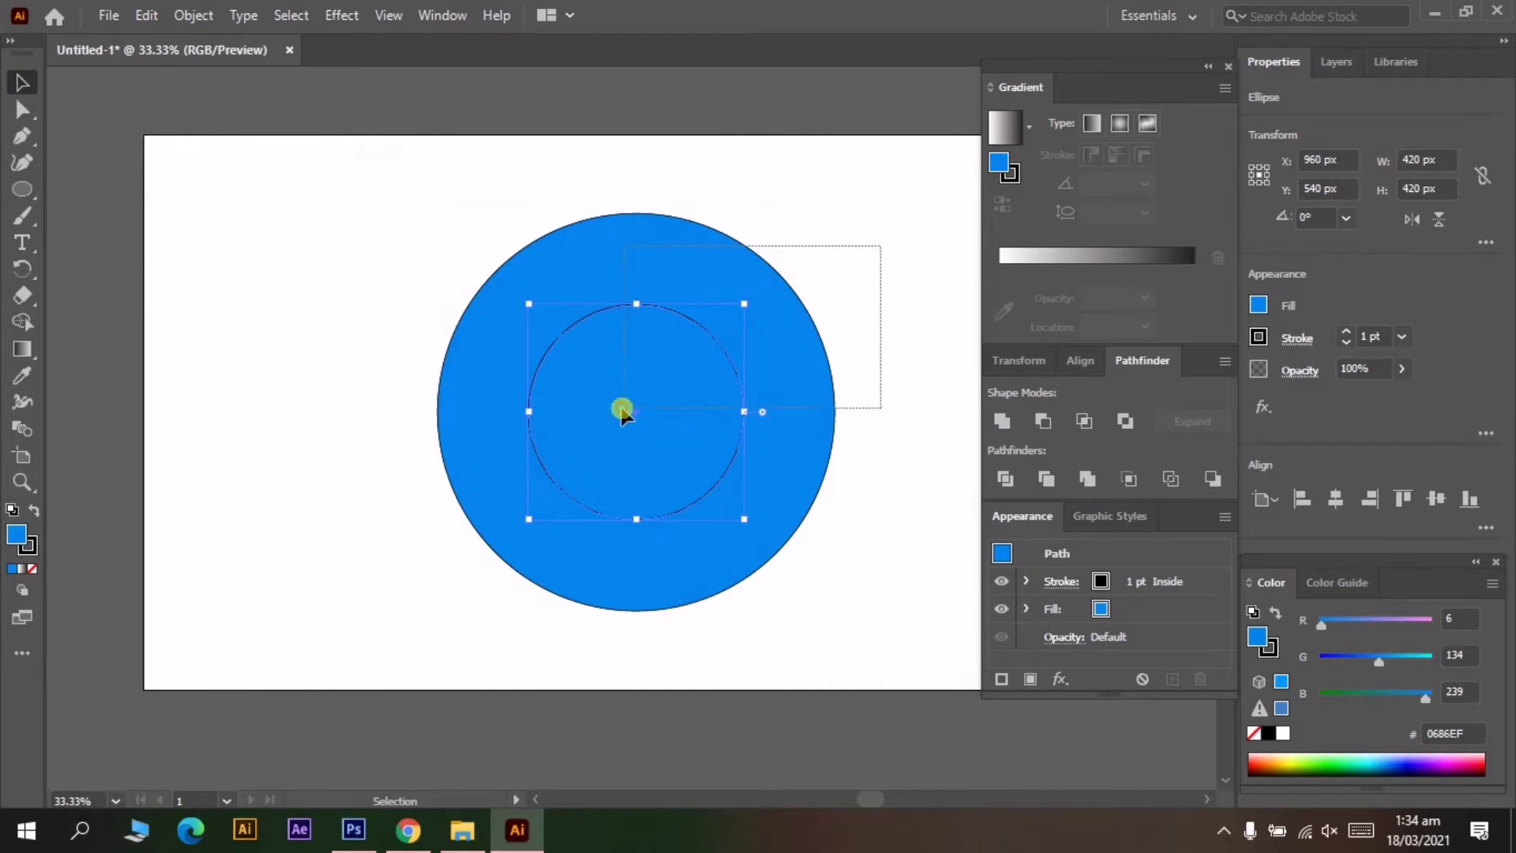
left_click_drag(880, 247, 620, 409)
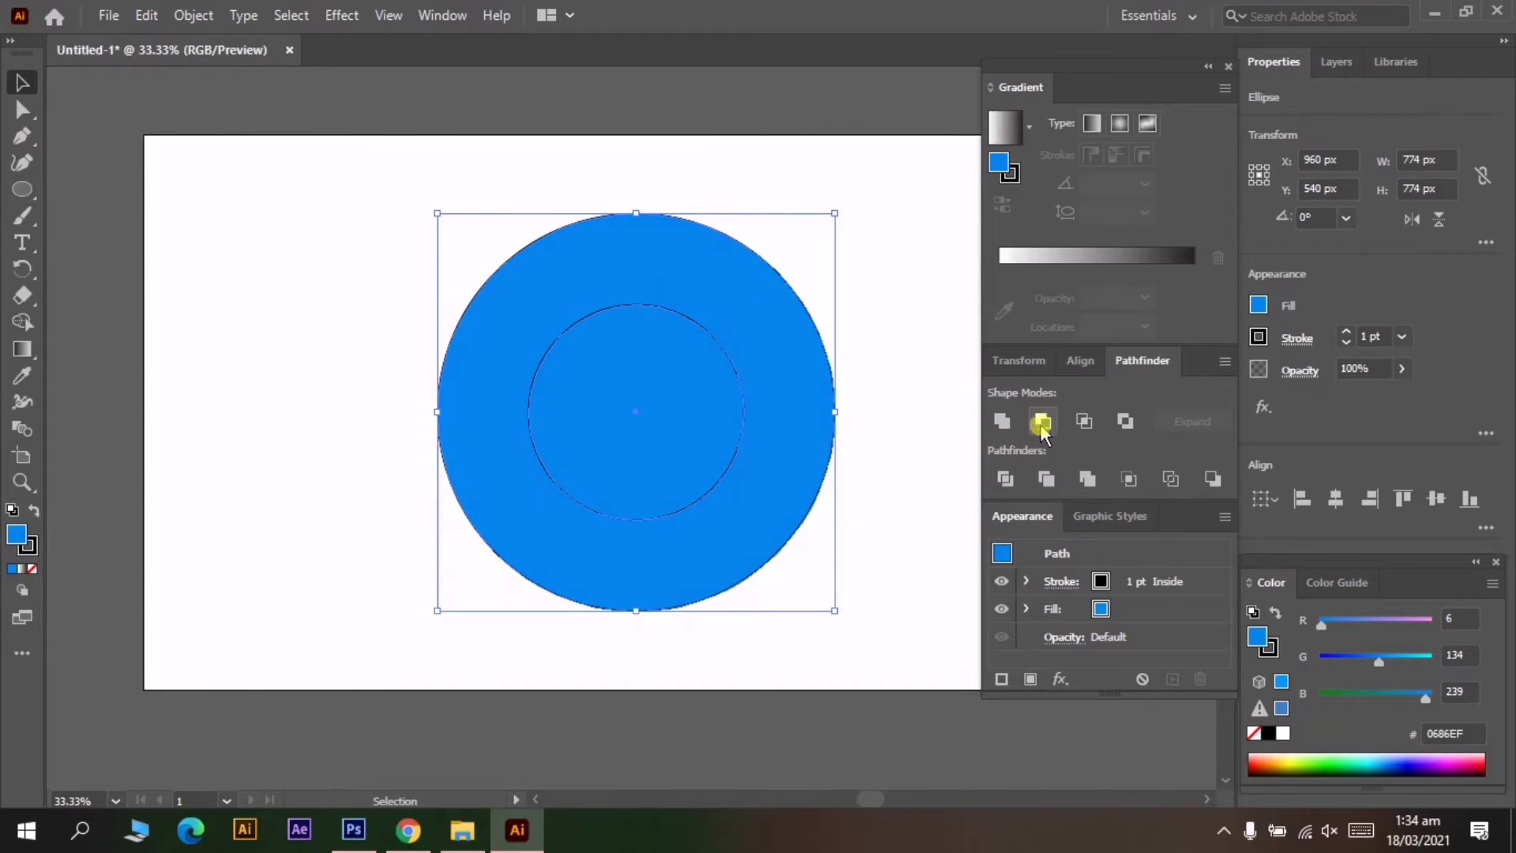
Subtract the inner circle from the large one with Pathfinder Minus Front to form a ring
double_click(1142, 361)
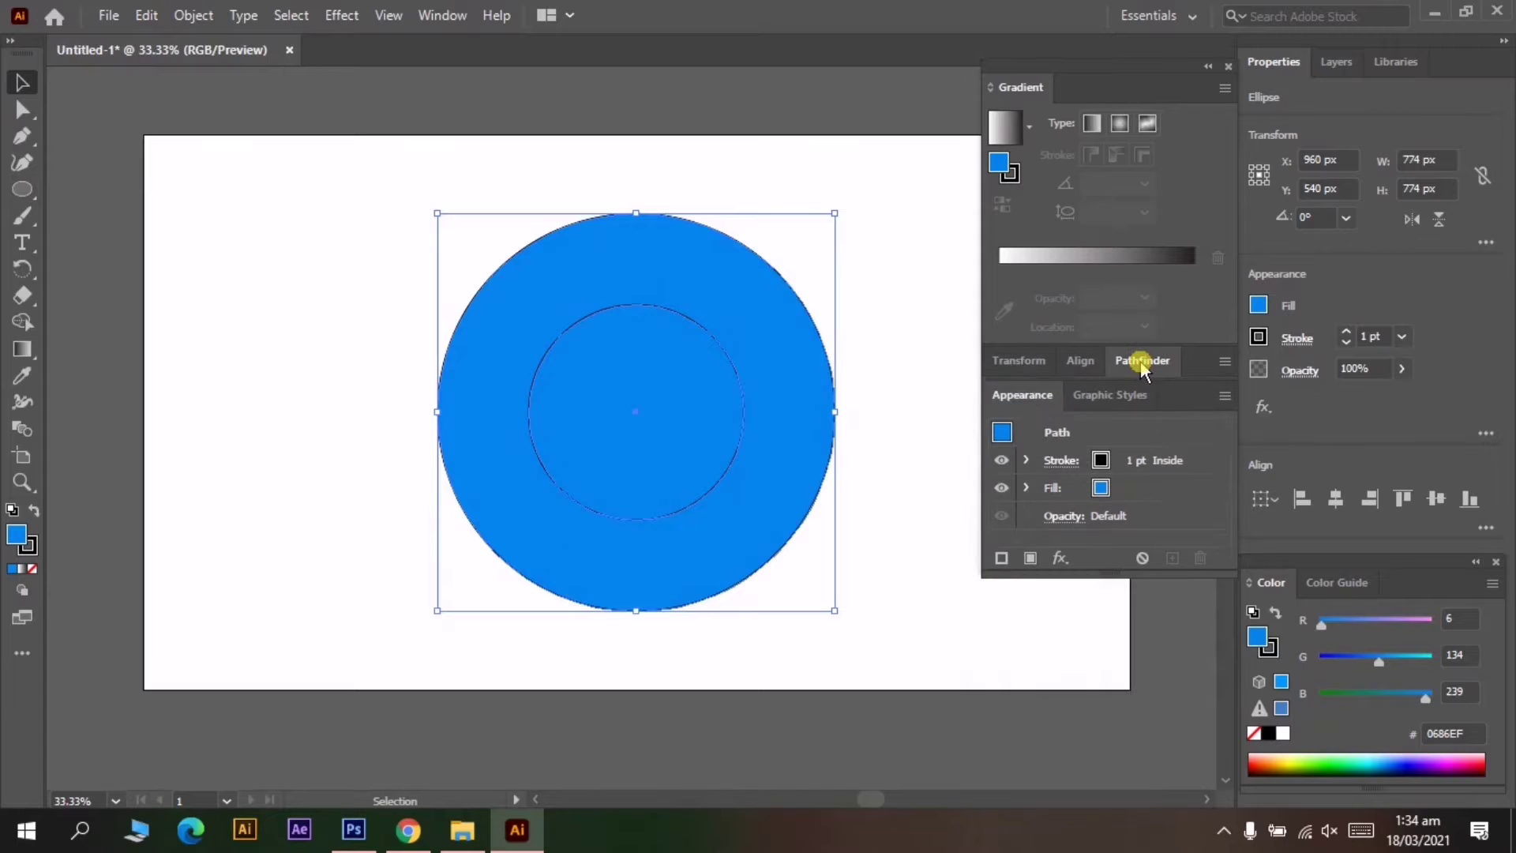
left_click(1142, 362)
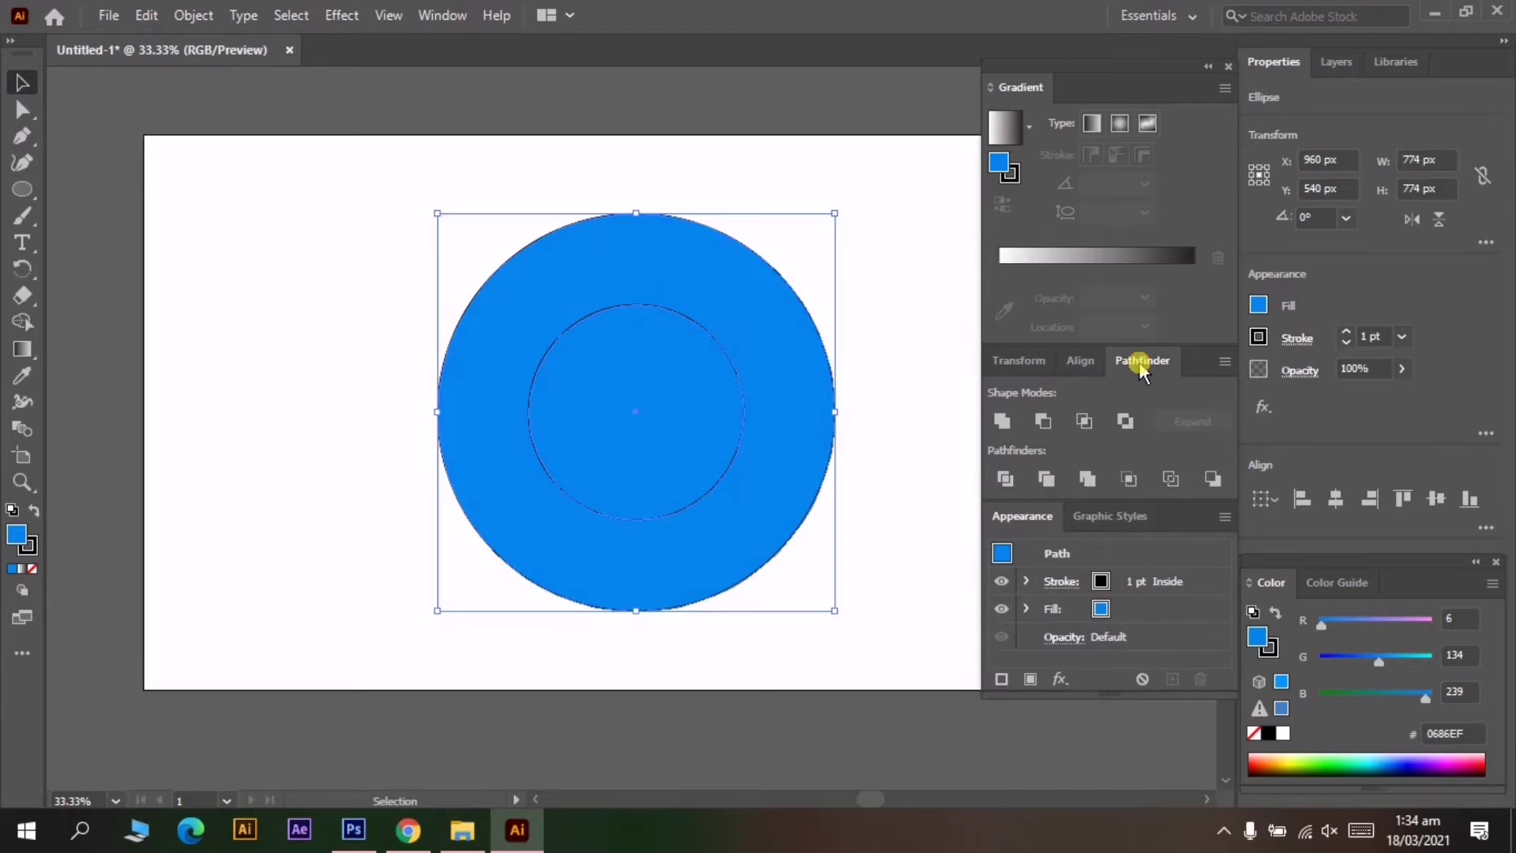
left_click(1045, 425)
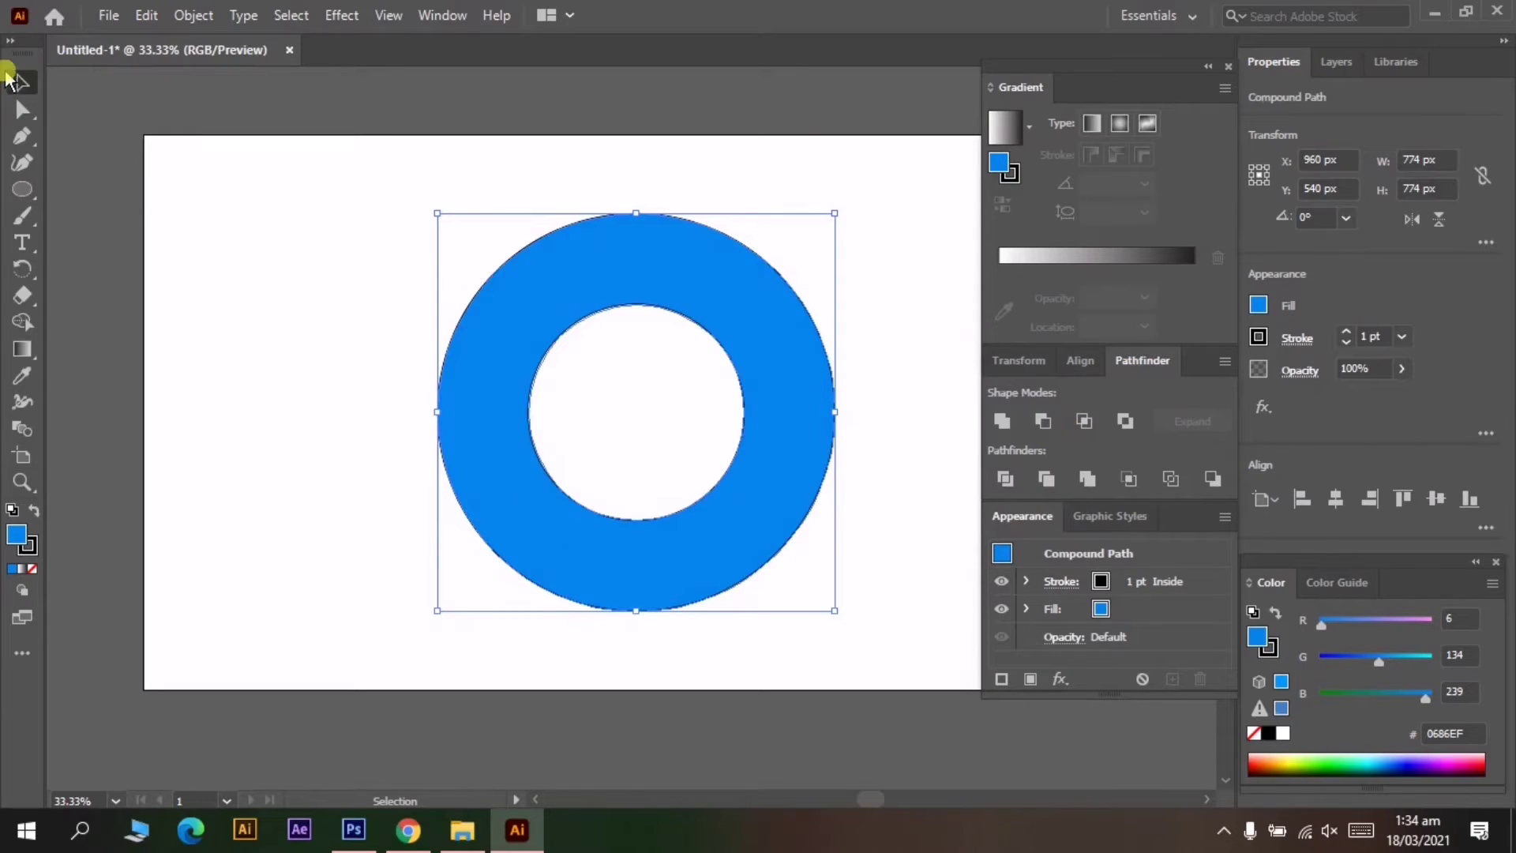
left_click(225, 218)
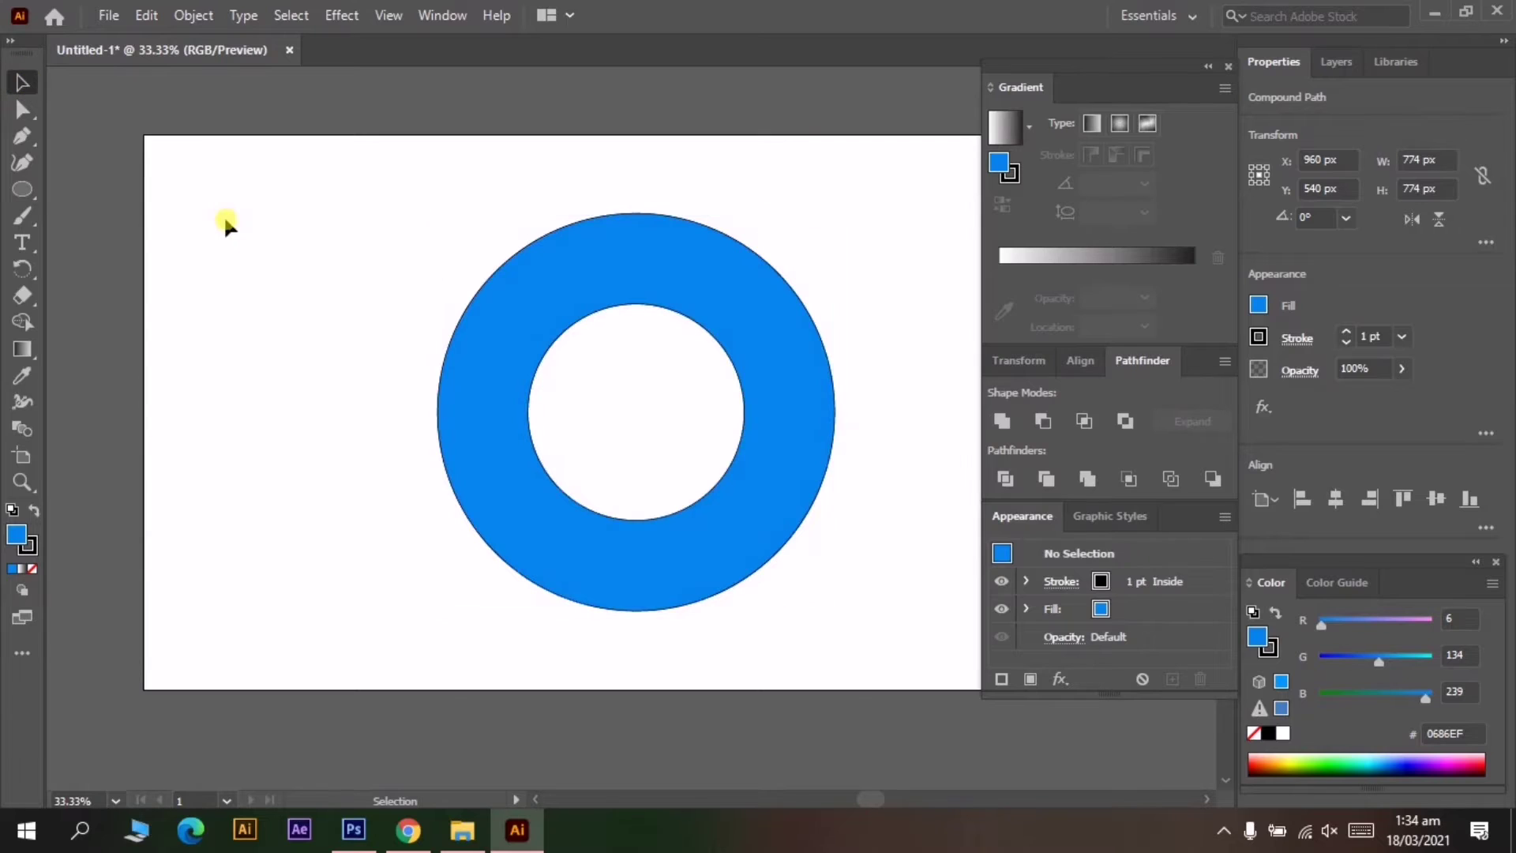
Draw a small circle in the ring's centre and scale it to 236 px
left_click(24, 190)
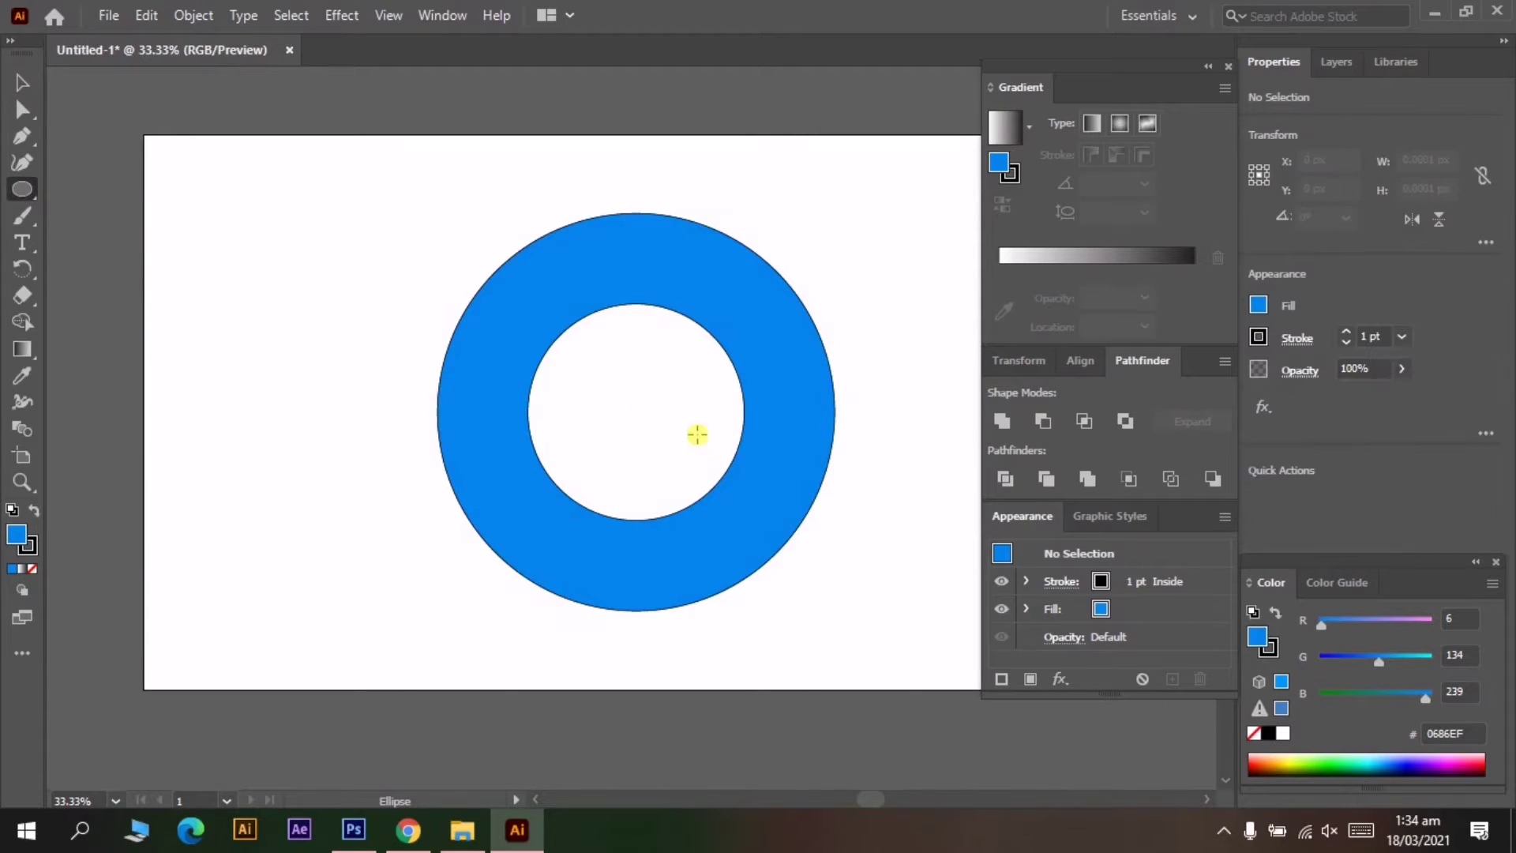
left_click_drag(637, 418, 606, 366)
left_click(16, 81)
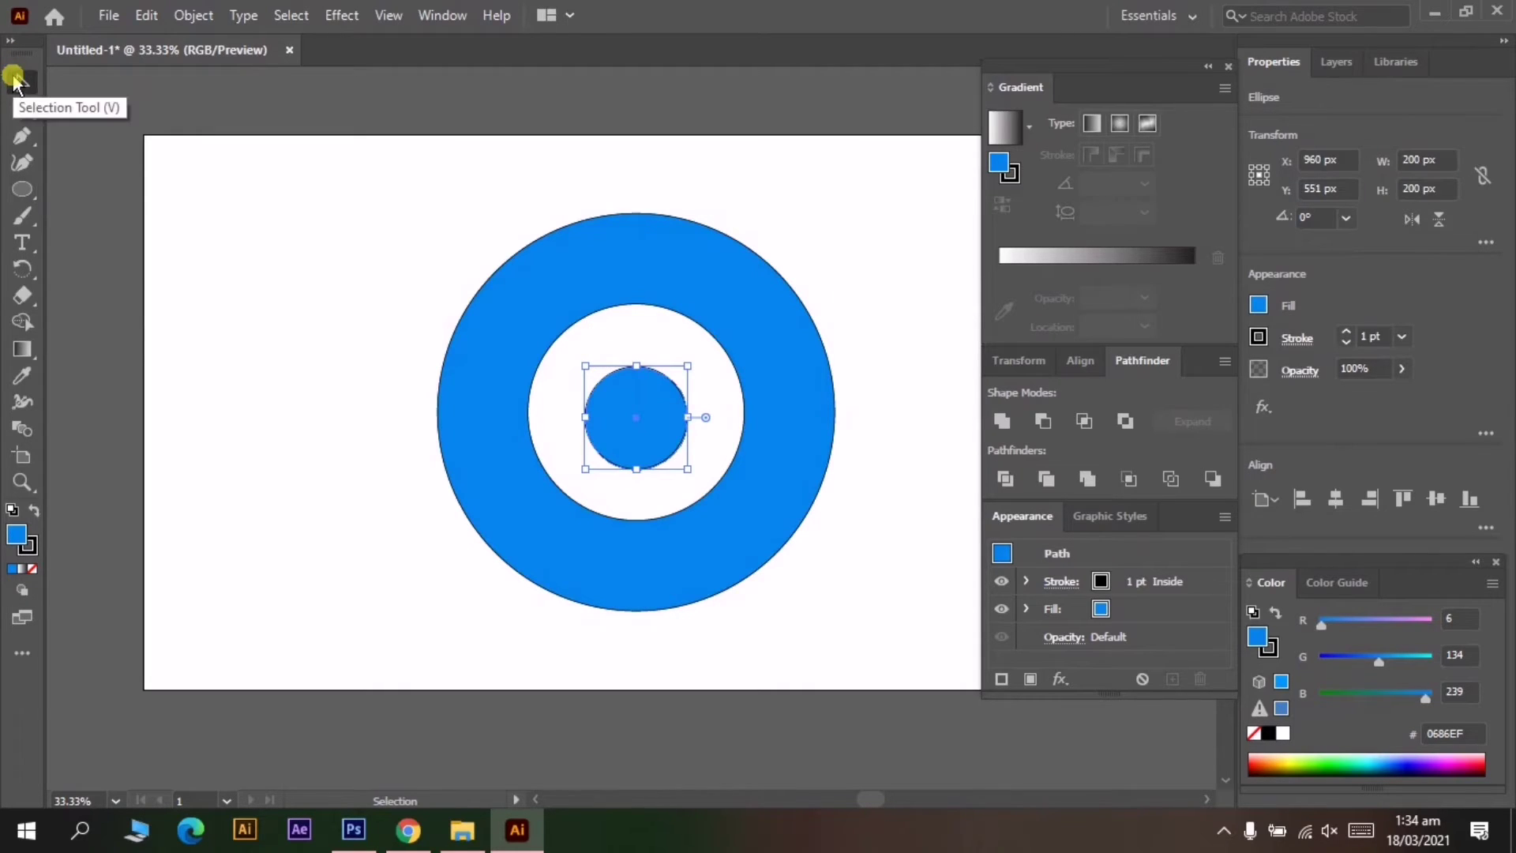
left_click_drag(730, 204, 593, 450)
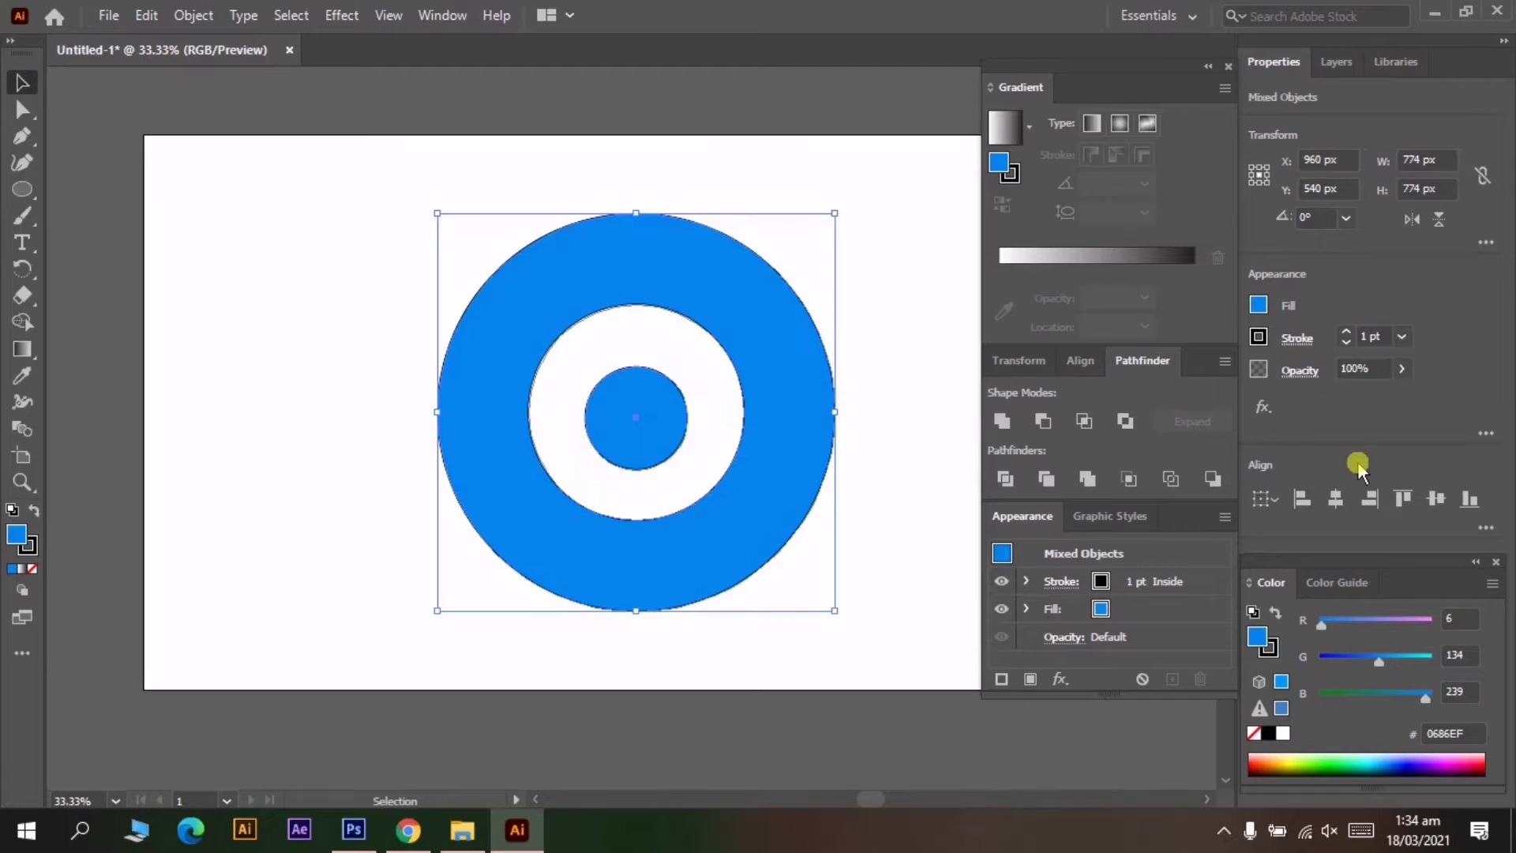
left_click(904, 197)
left_click(681, 388)
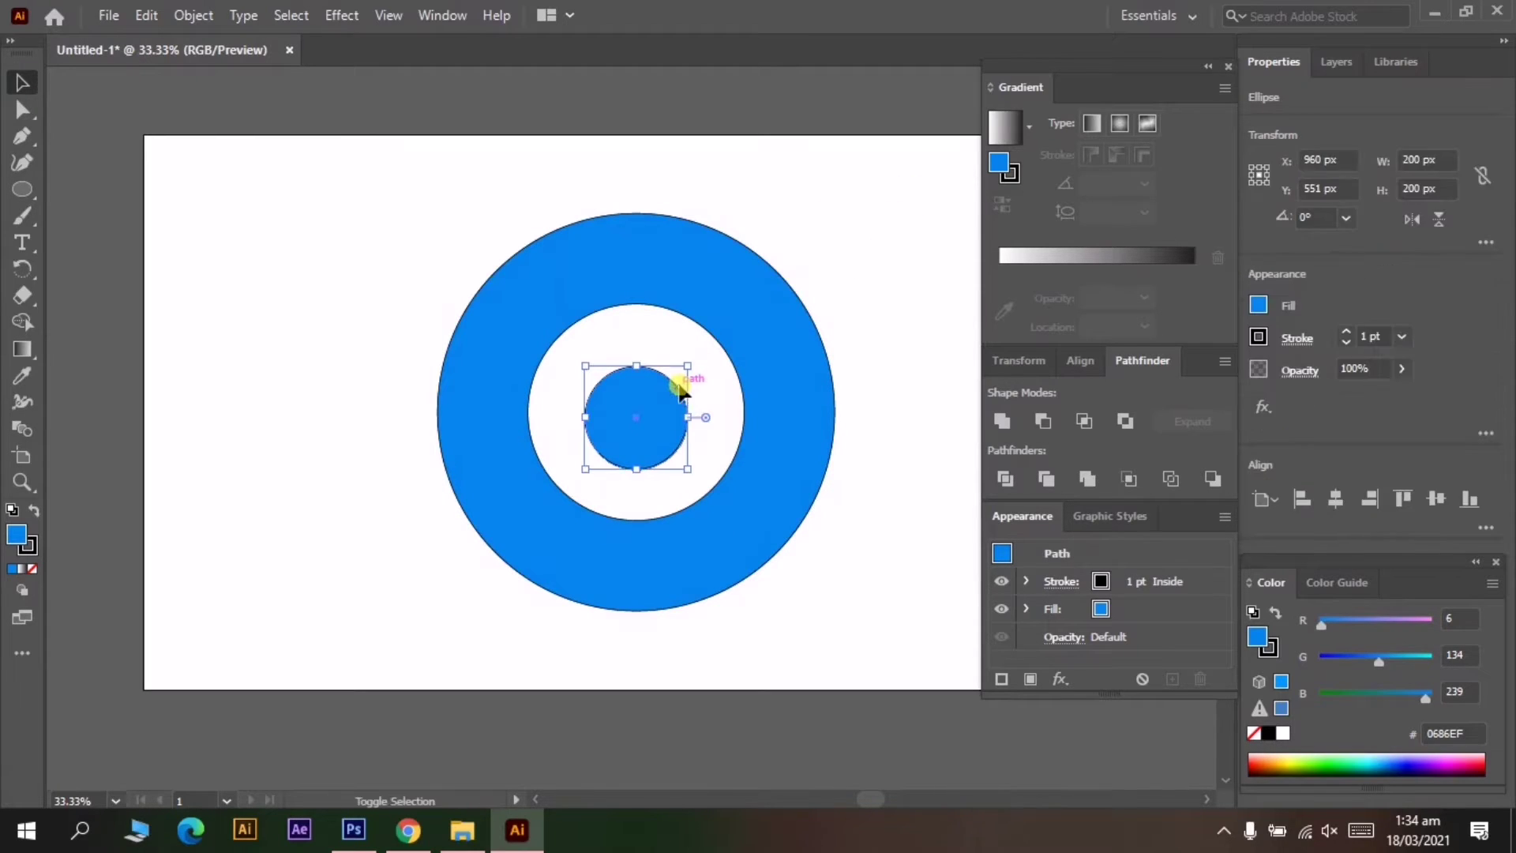
left_click_drag(691, 366, 700, 360)
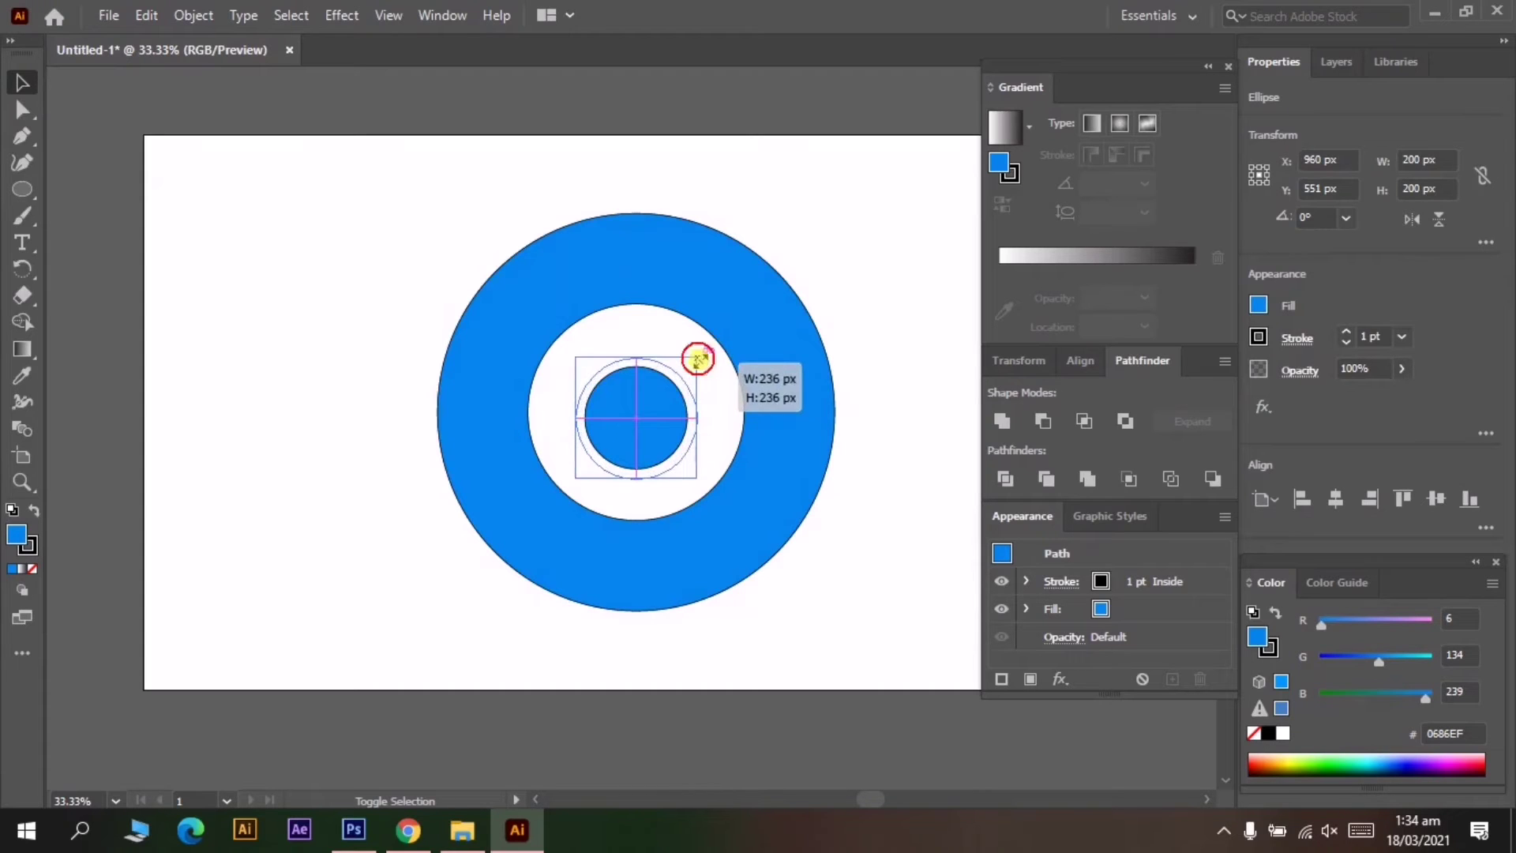
left_click(668, 177)
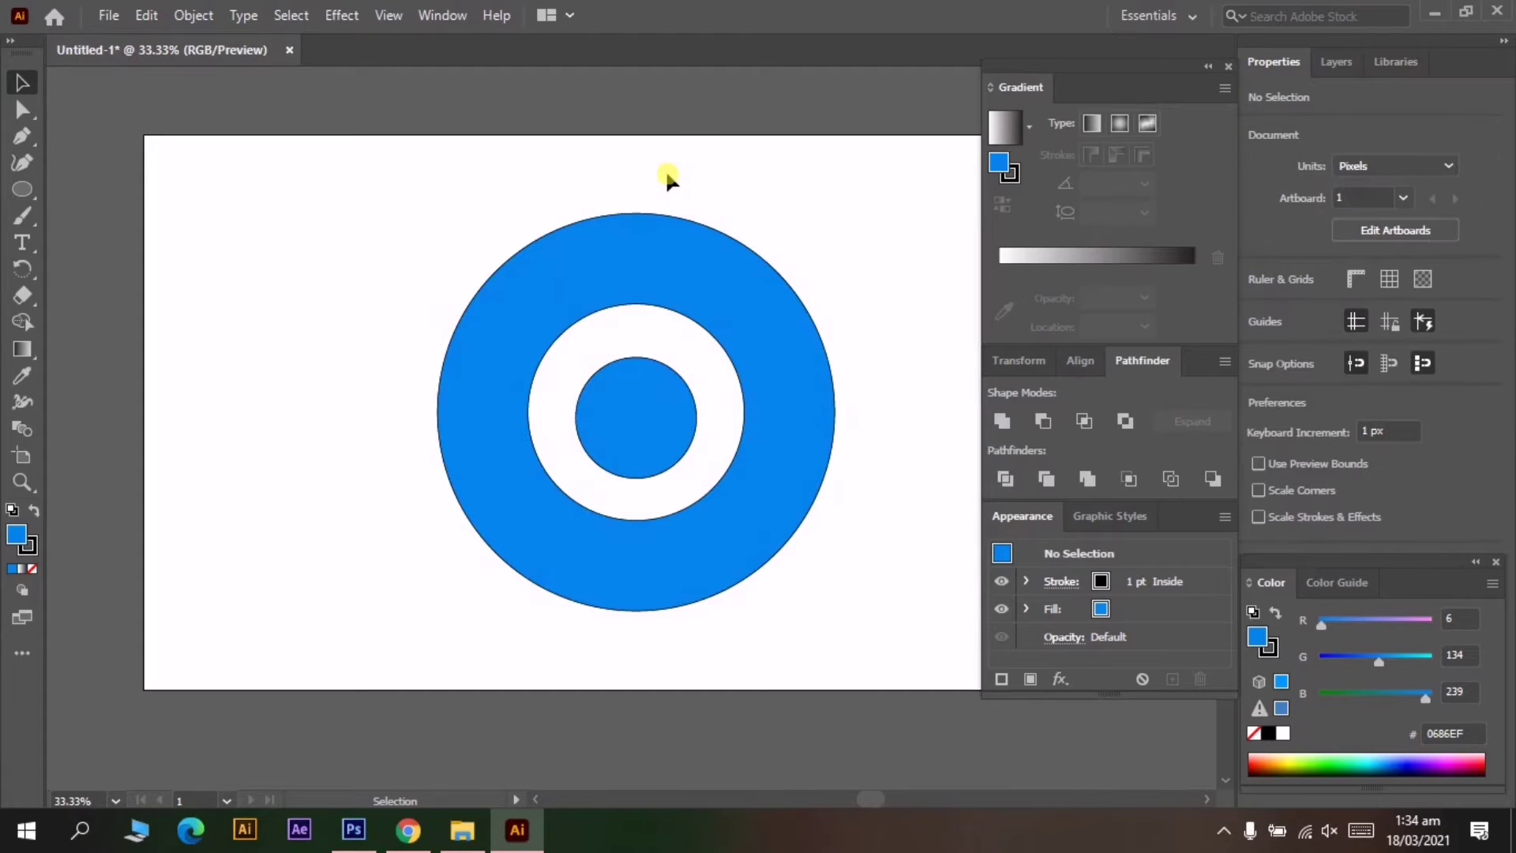
Select the ring and centre circle together and make the stroke active for editing
left_click(634, 414)
left_click(13, 537)
left_click_drag(287, 321, 762, 574)
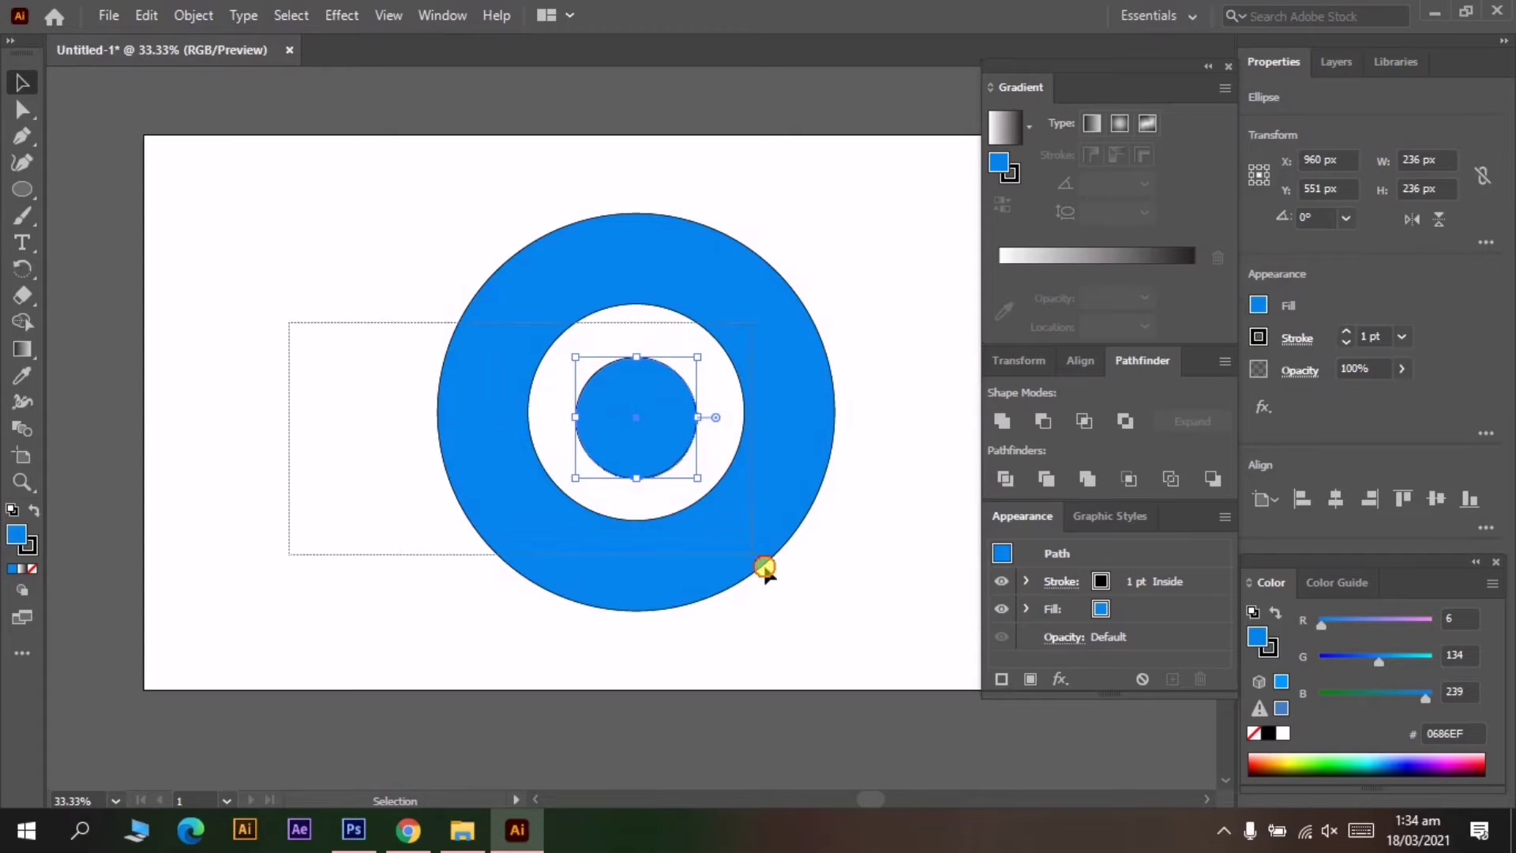
left_click(31, 545)
Set the shapes' stroke to None and adjust the inner circle's colour toward orange
left_click(31, 570)
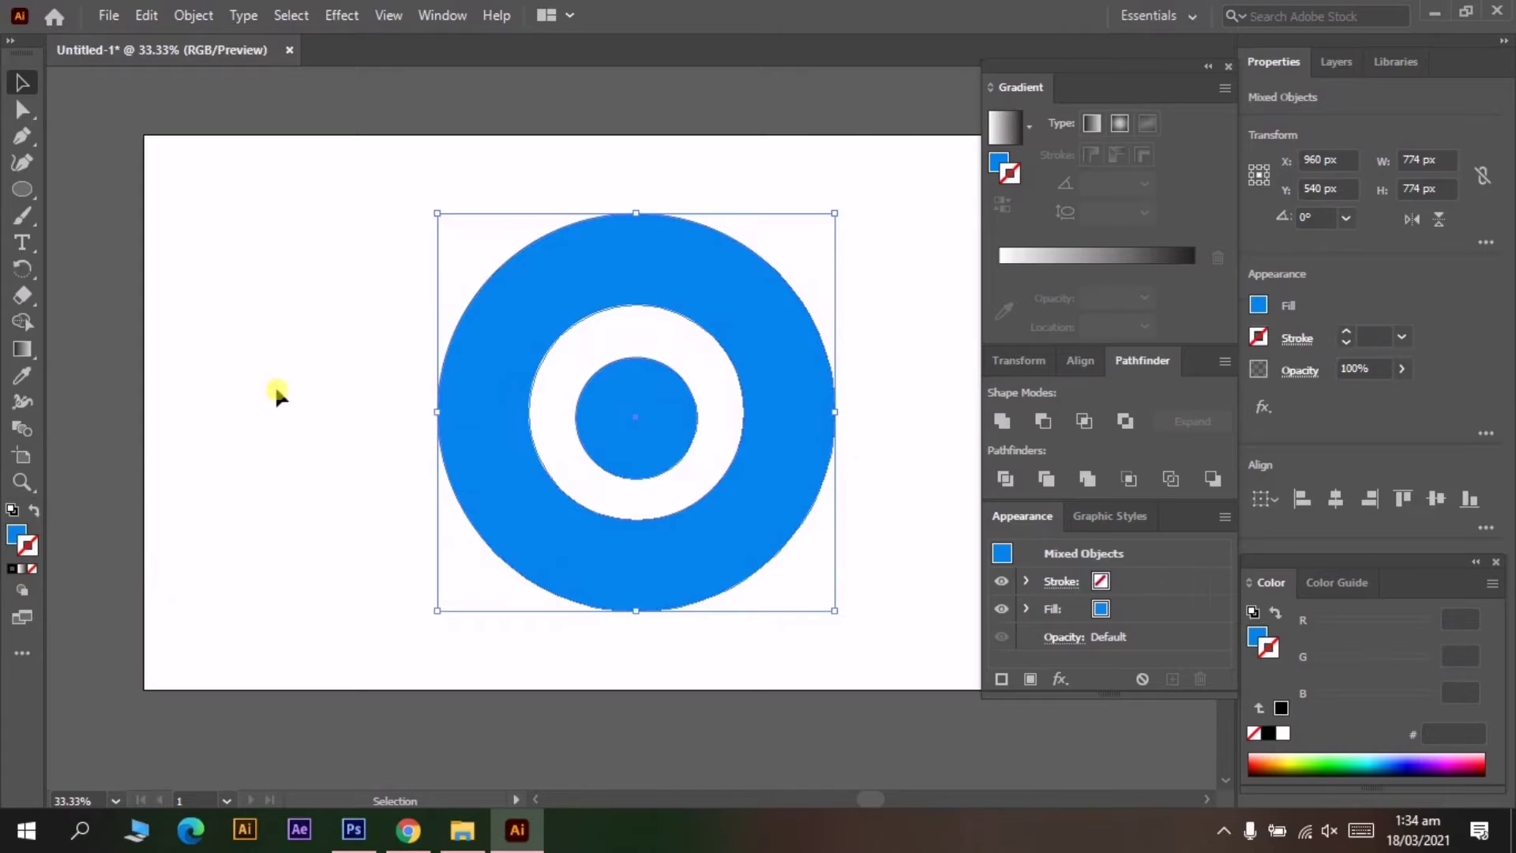
left_click(278, 382)
left_click(646, 432)
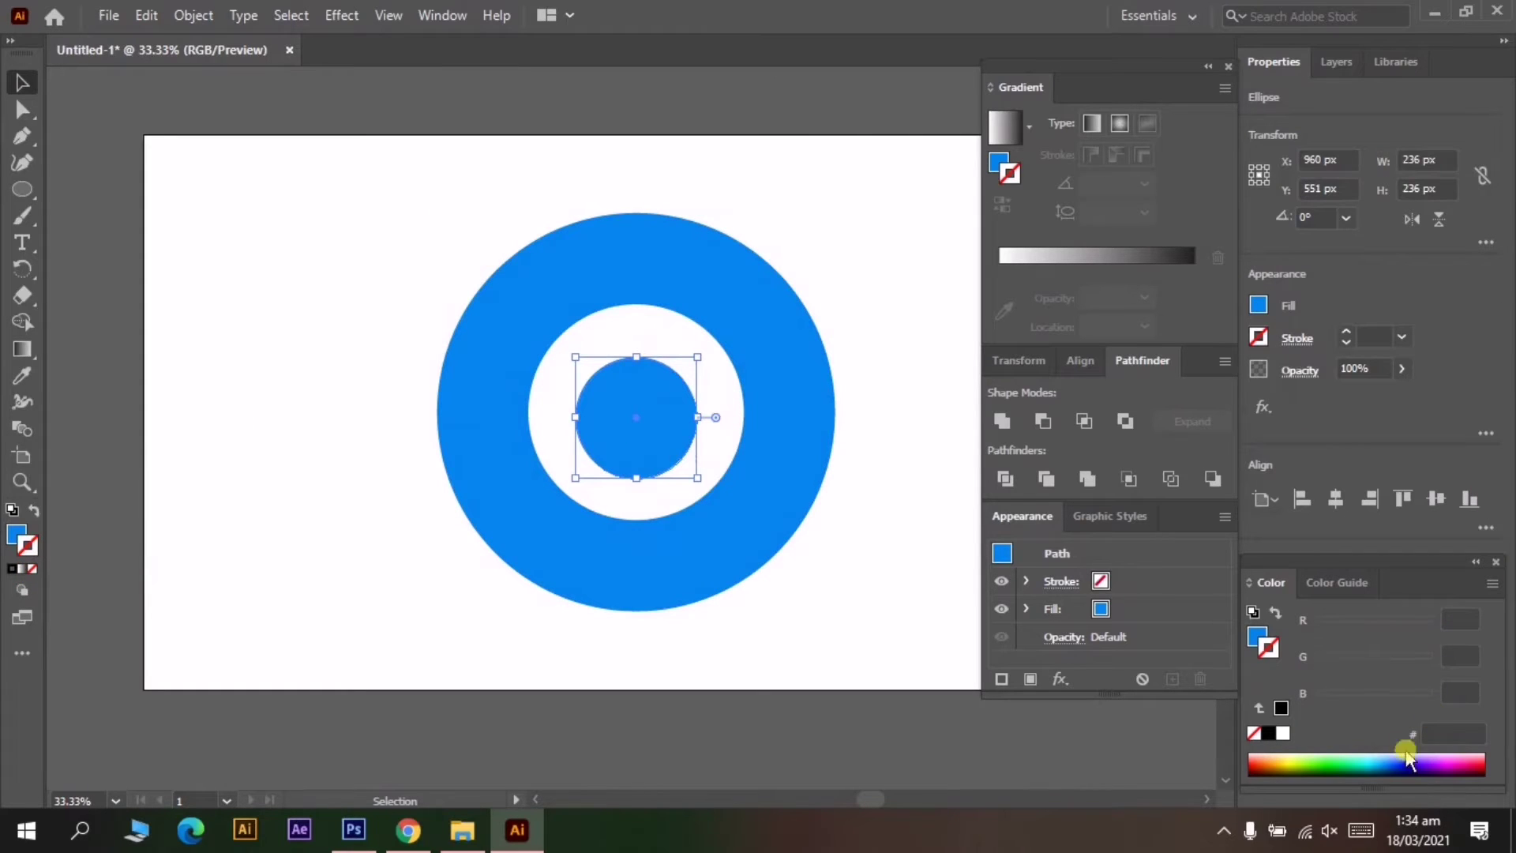
left_click(1293, 772)
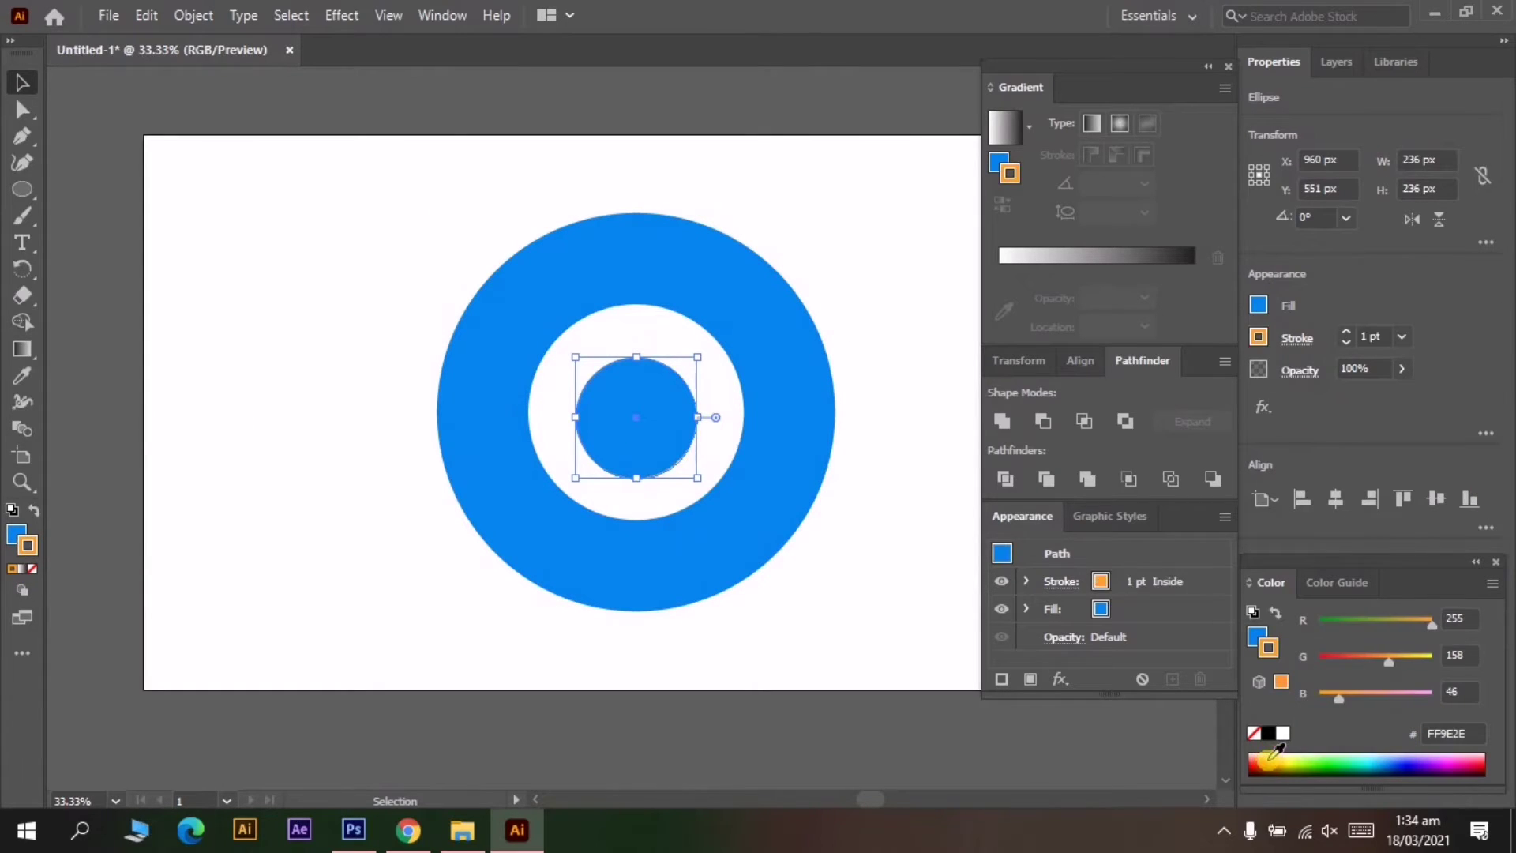
left_click_drag(1390, 666, 1360, 666)
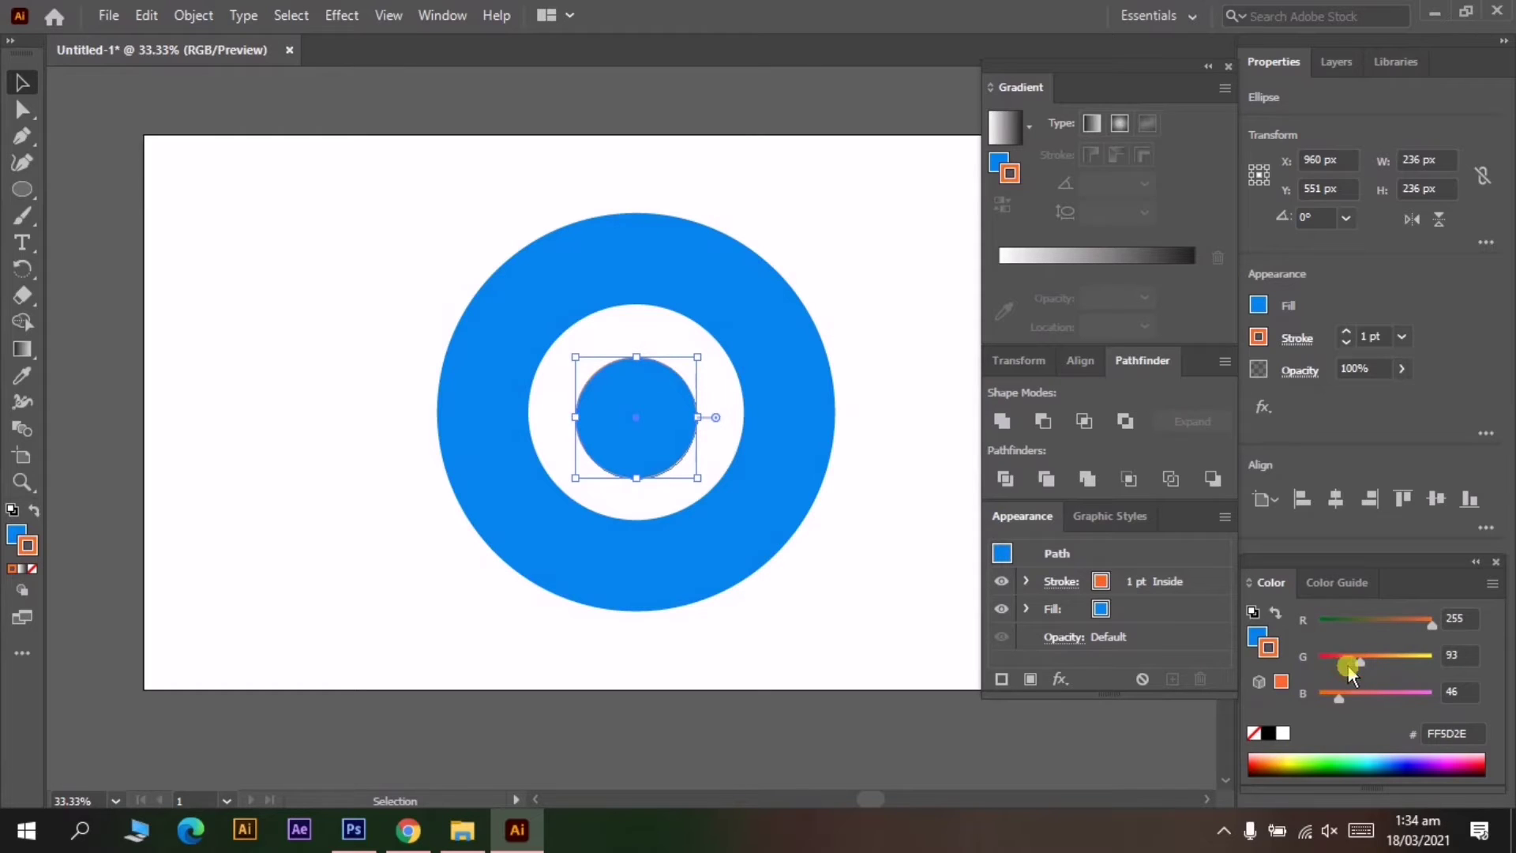
Fill the inner circle with orange FF8000
left_click(427, 360)
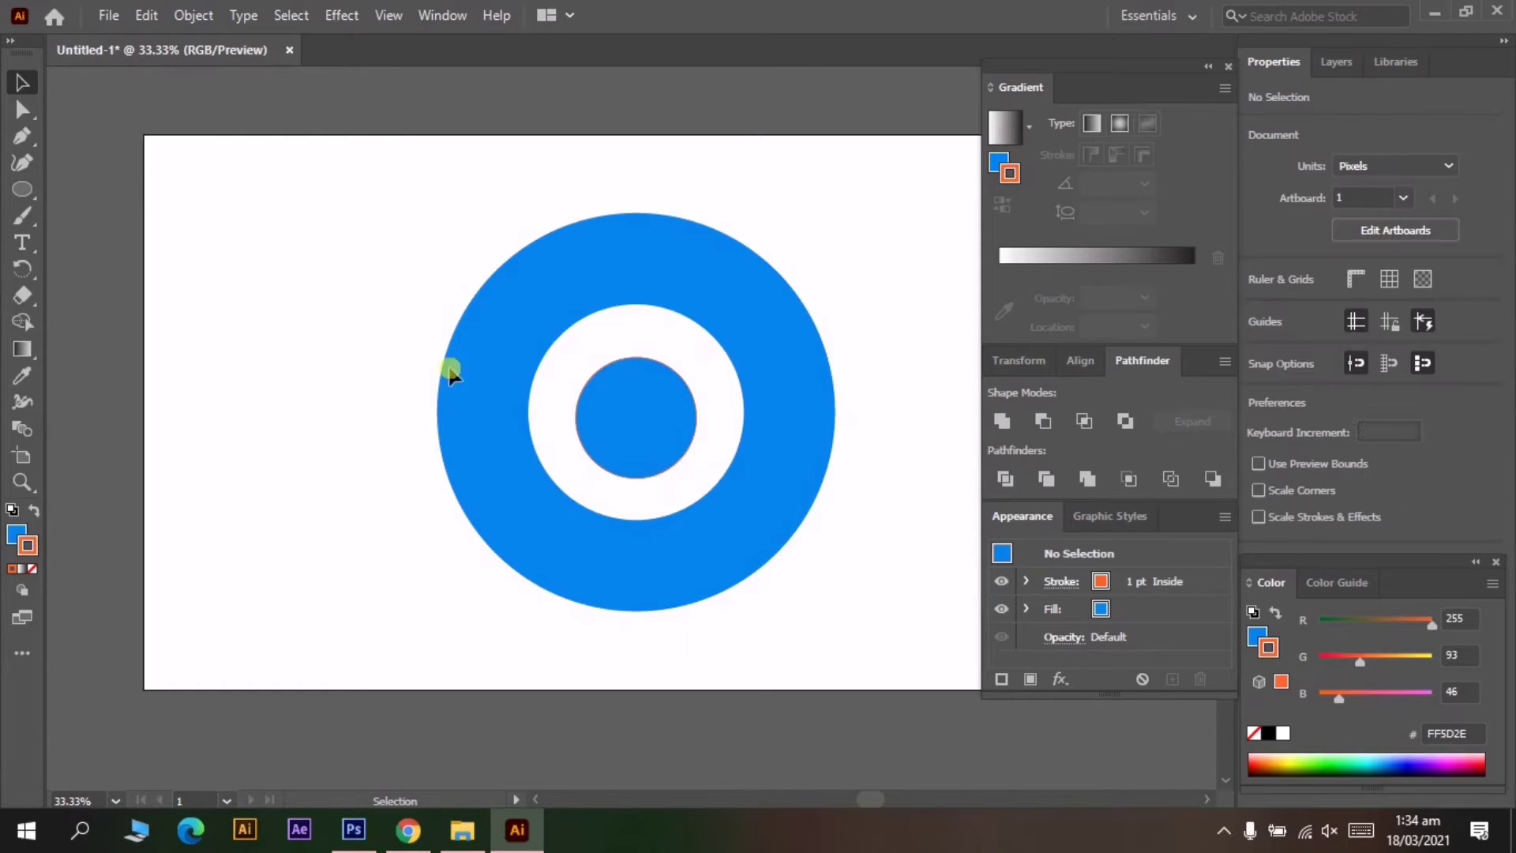
left_click(638, 441)
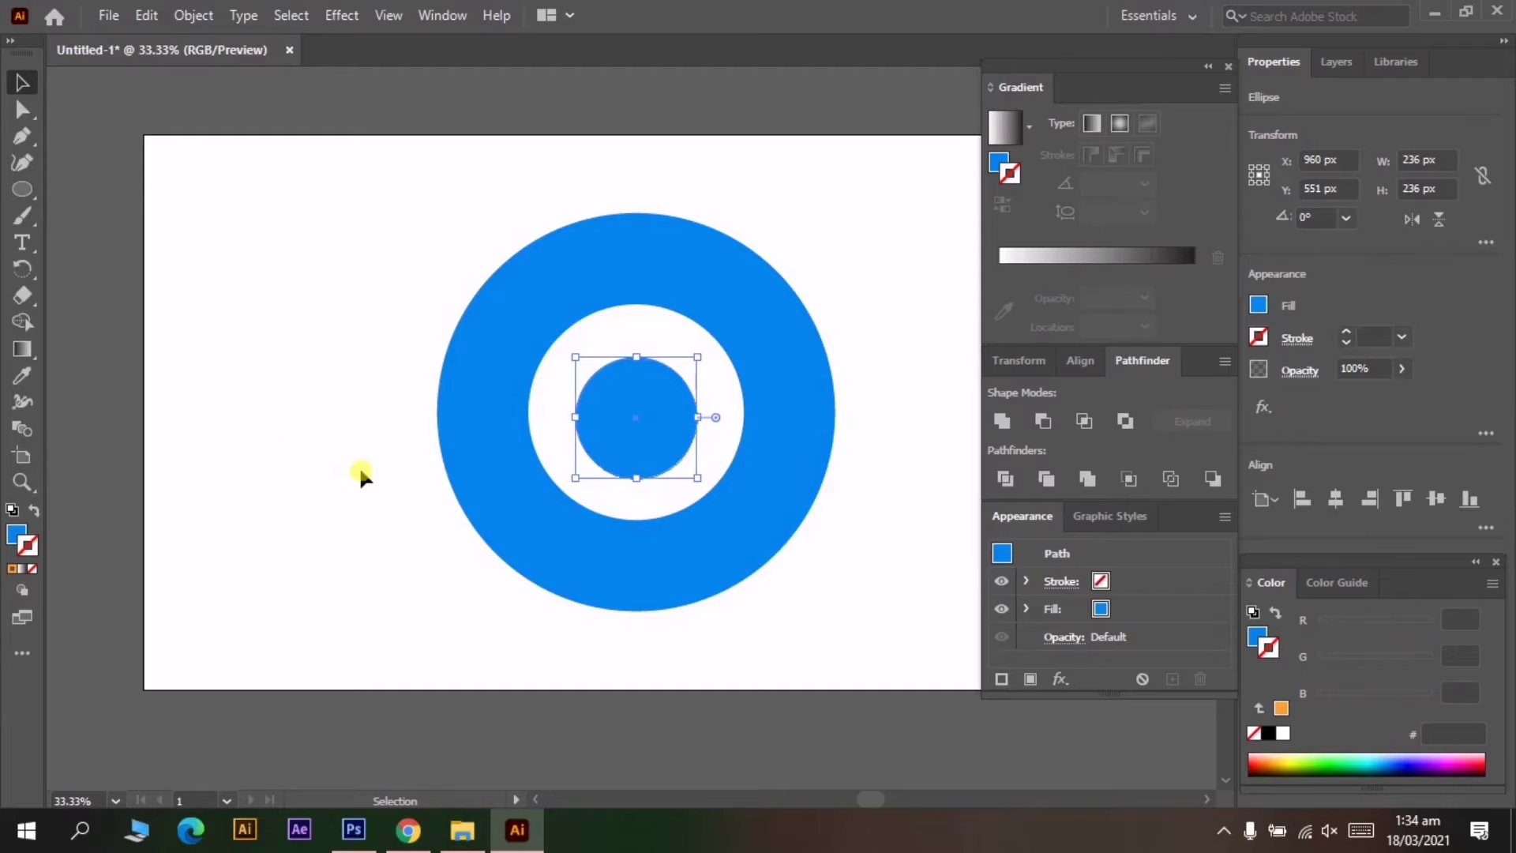
left_click(360, 472)
left_click(651, 434)
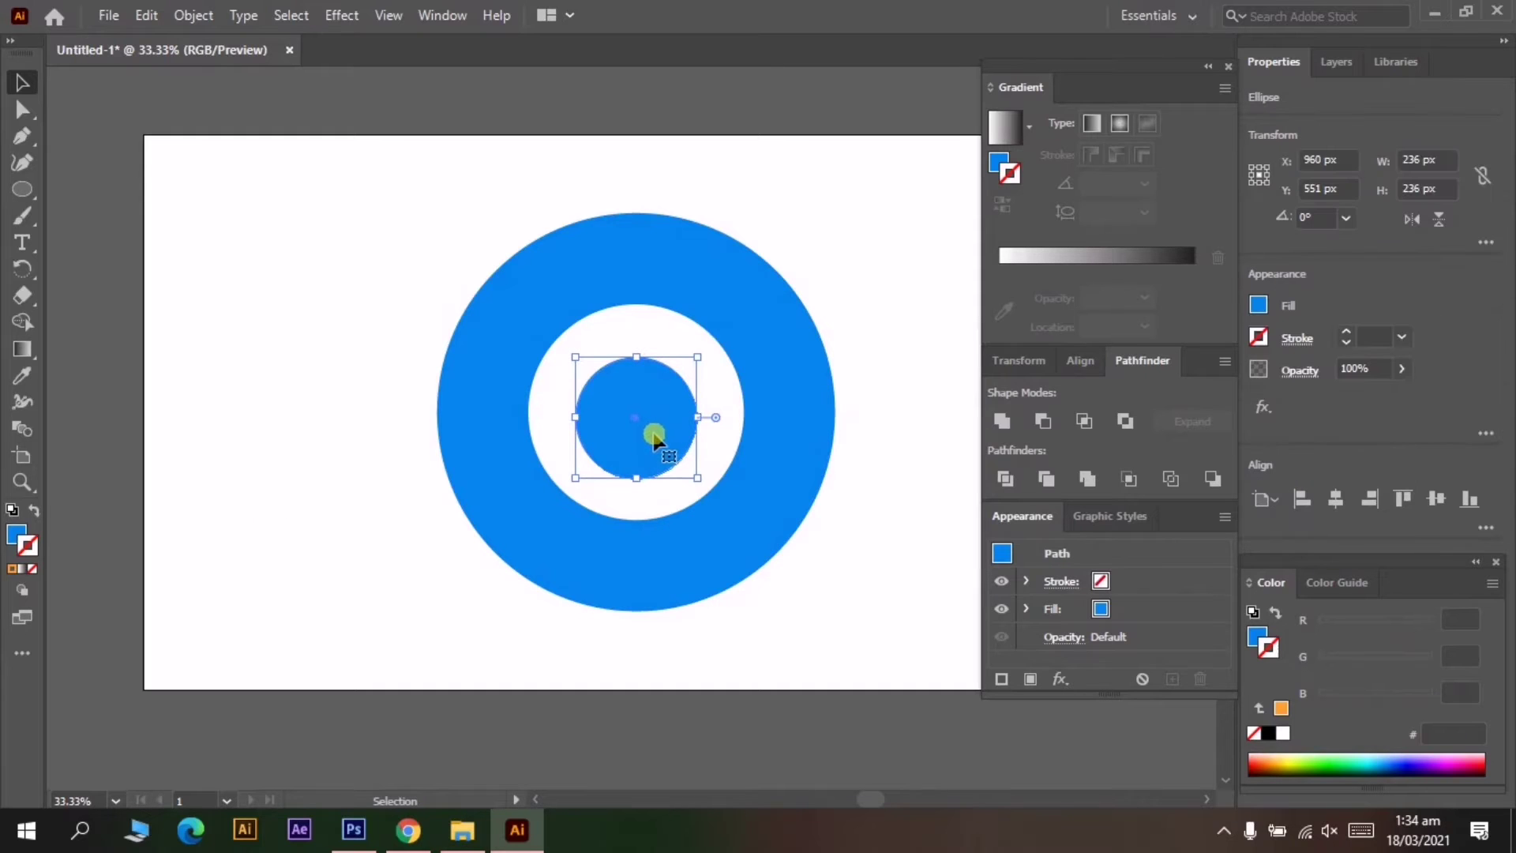
left_click(14, 534)
left_click(1273, 764)
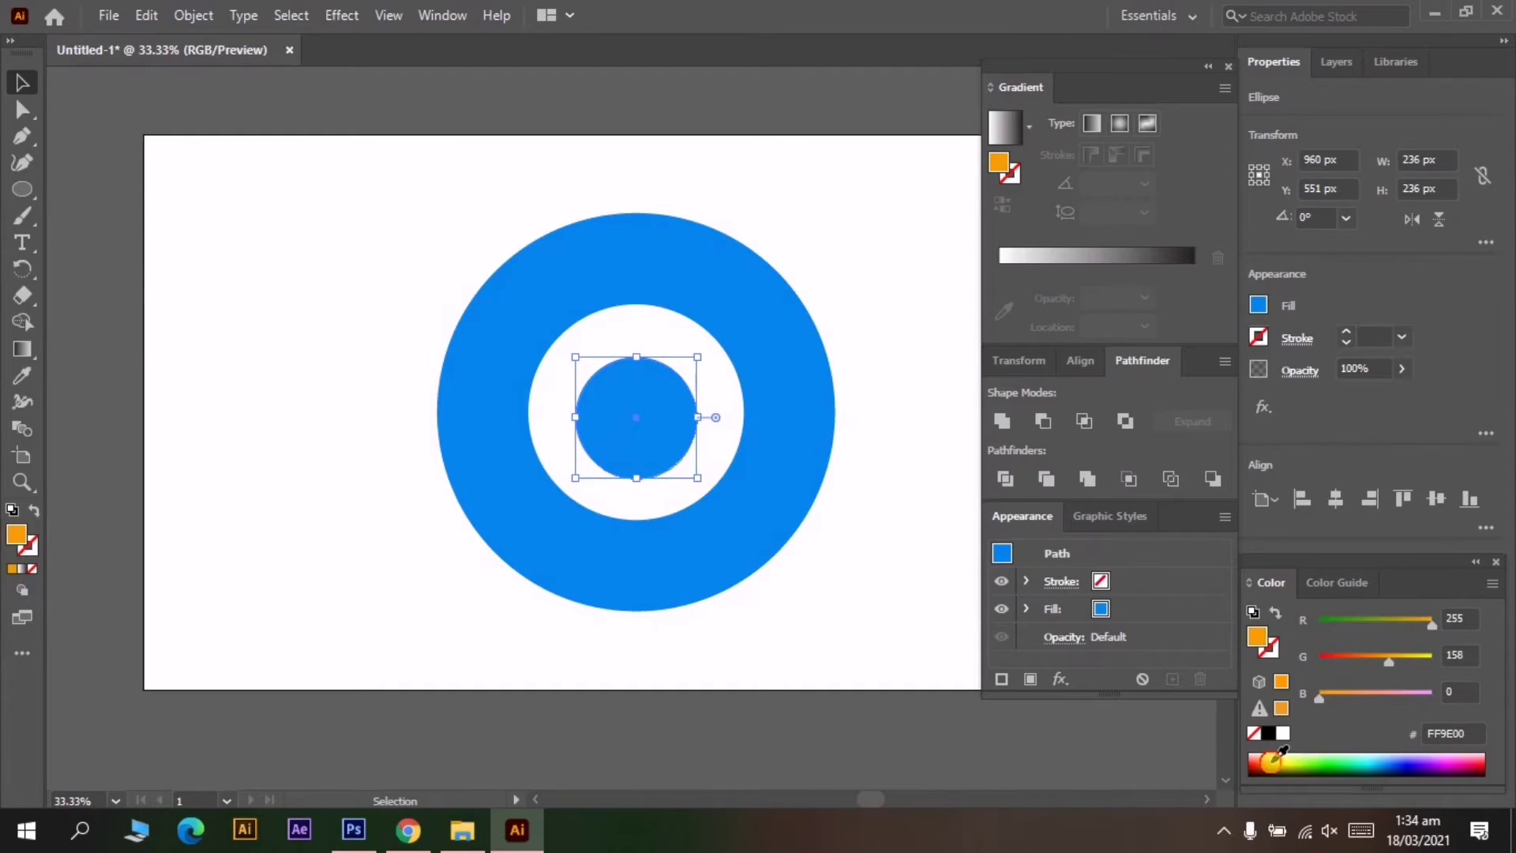
left_click_drag(1387, 663, 1376, 660)
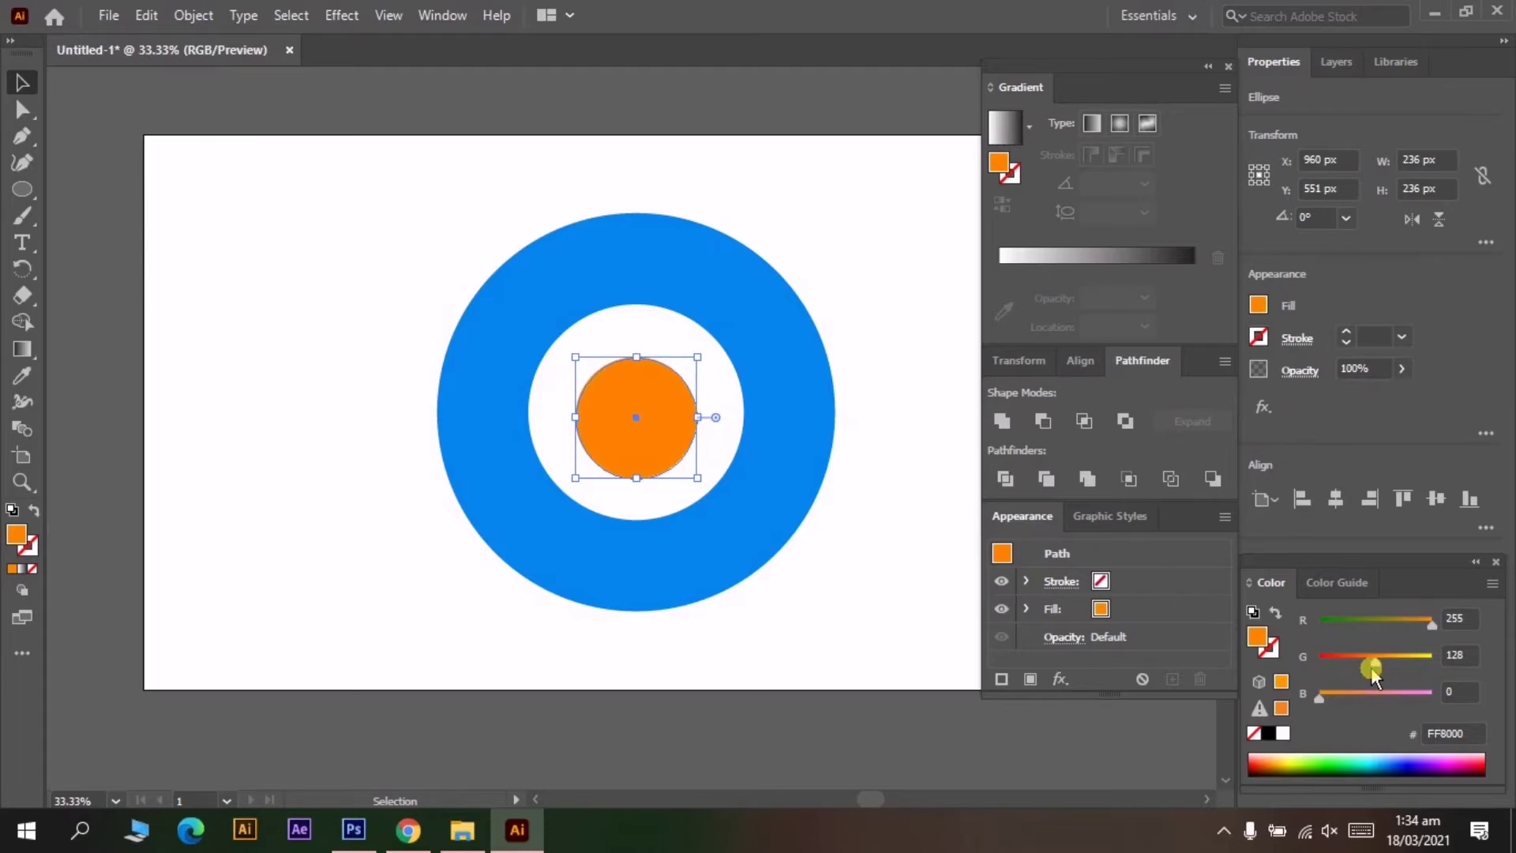
left_click(824, 280)
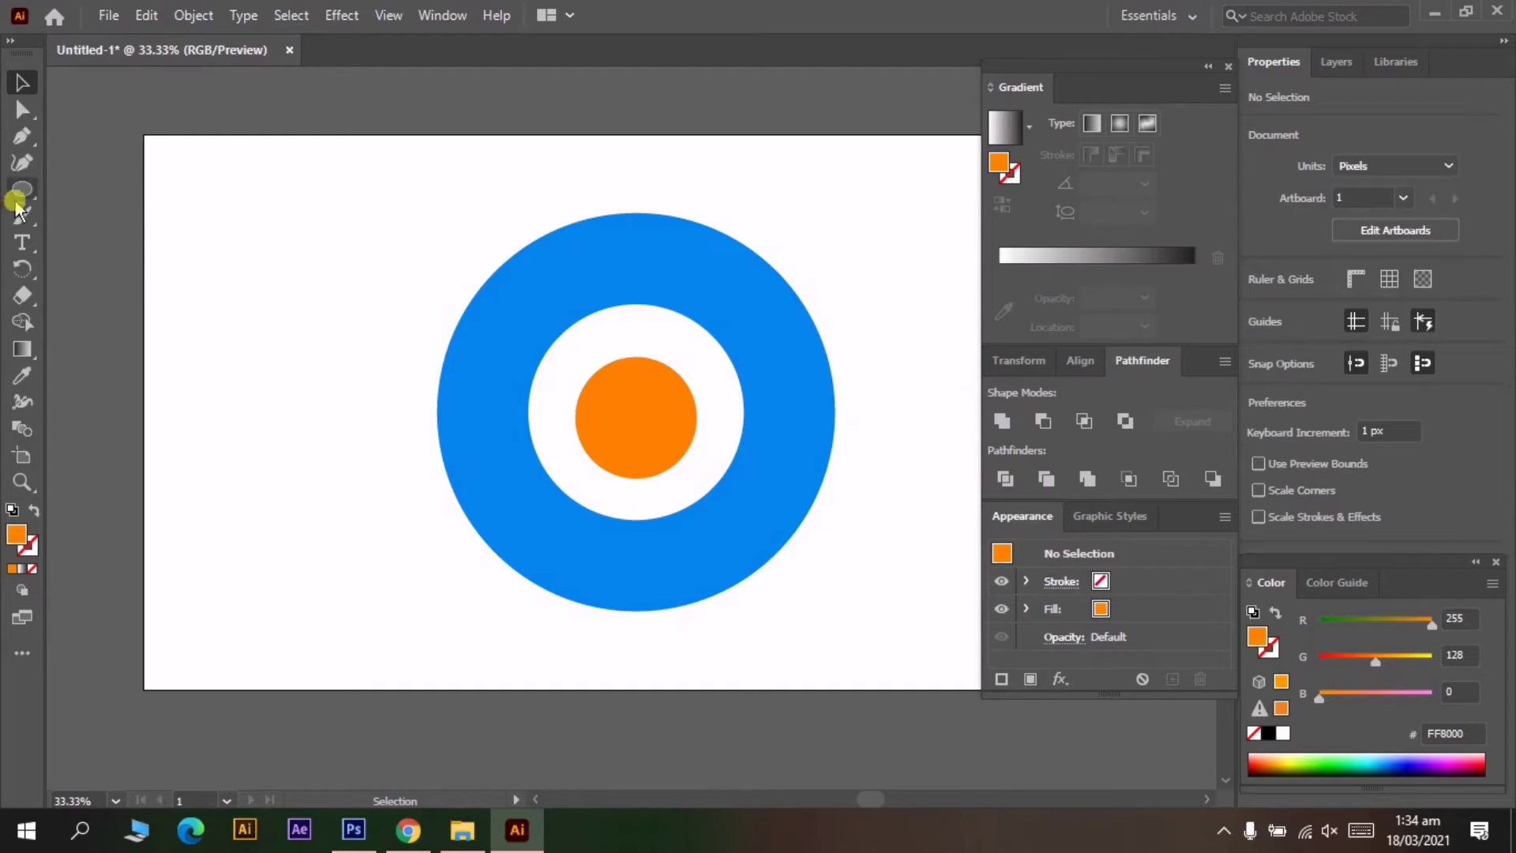
Draw an 825 × 78 px bar across the ring's middle and turn it upright
left_click(22, 189)
left_click(74, 188)
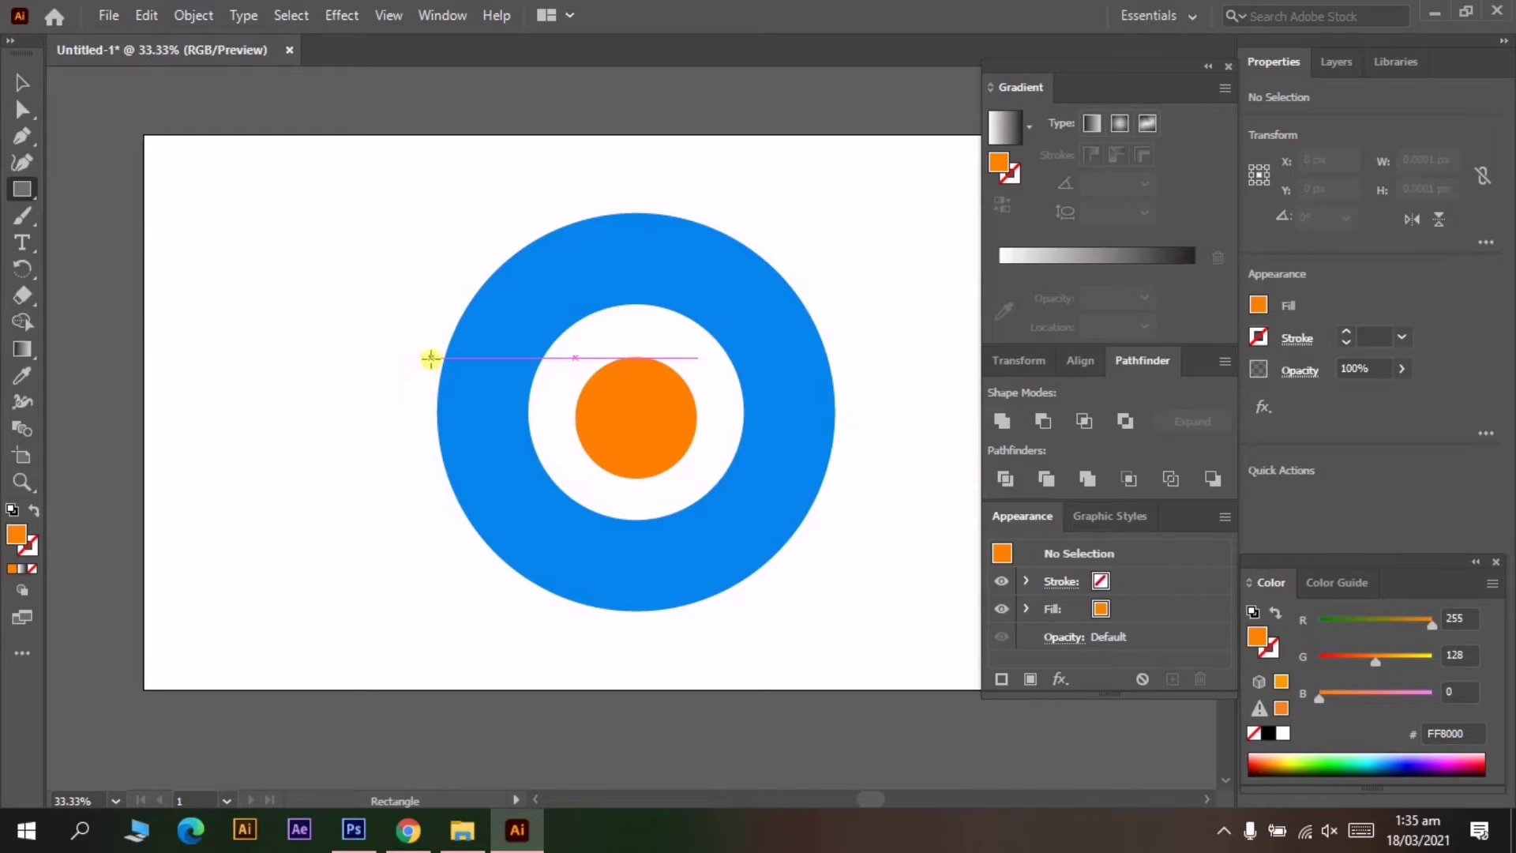
left_click_drag(431, 356, 855, 478)
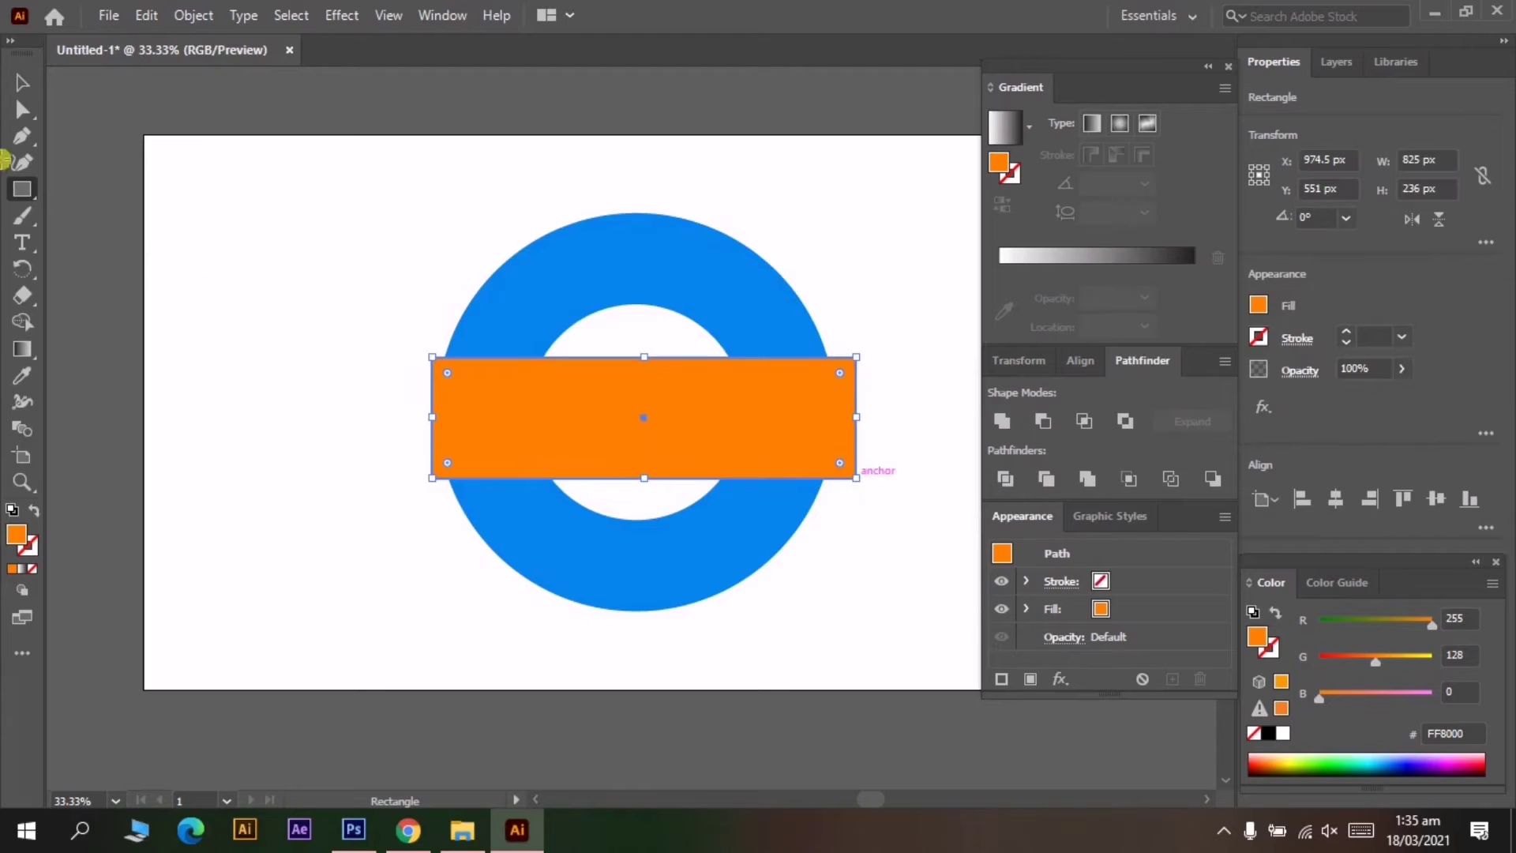
left_click(19, 82)
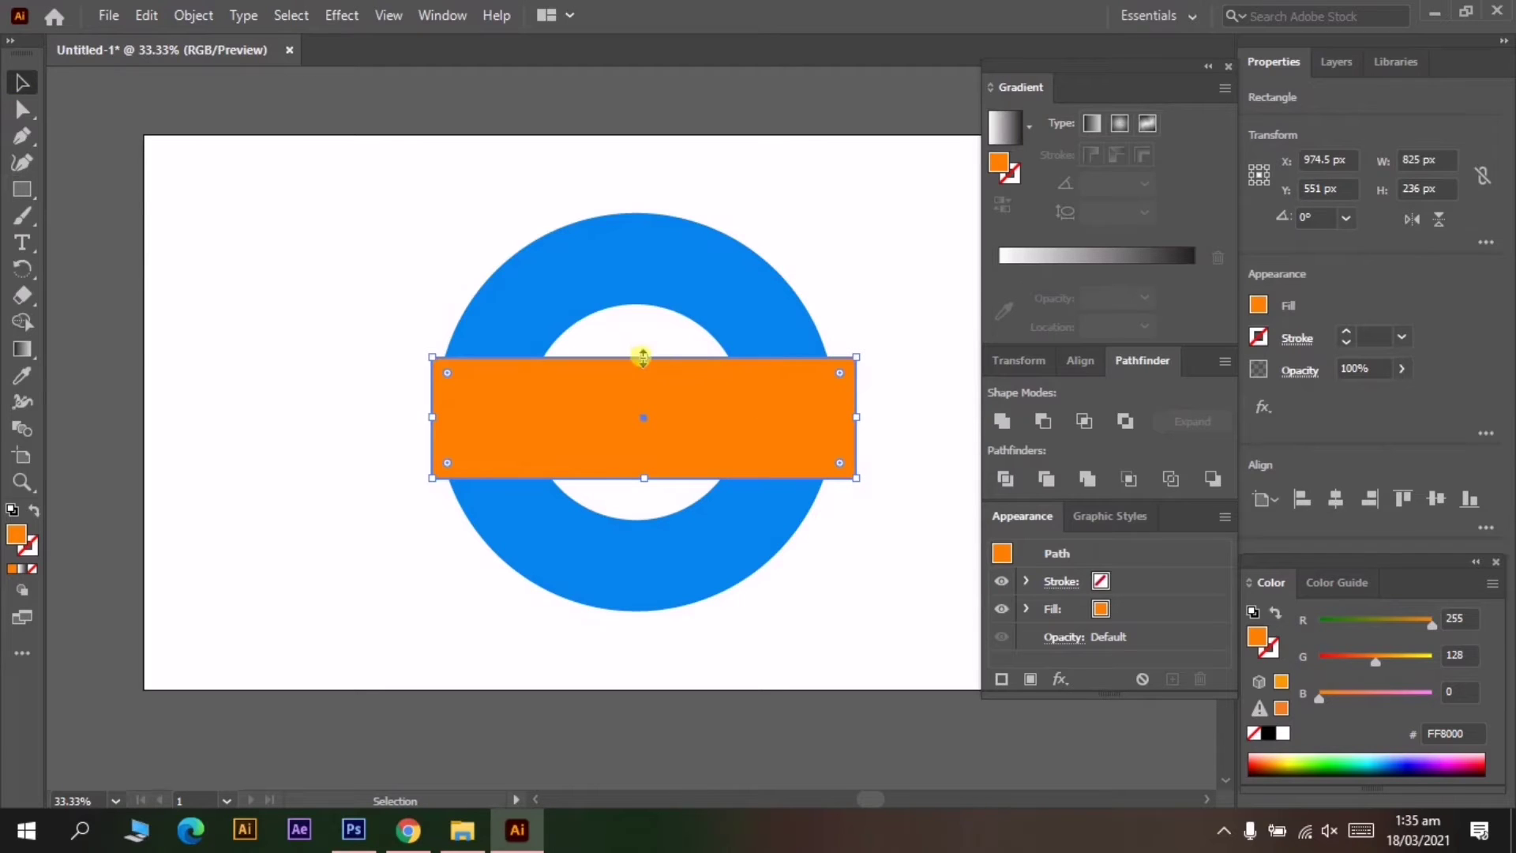
left_click_drag(643, 357, 642, 399)
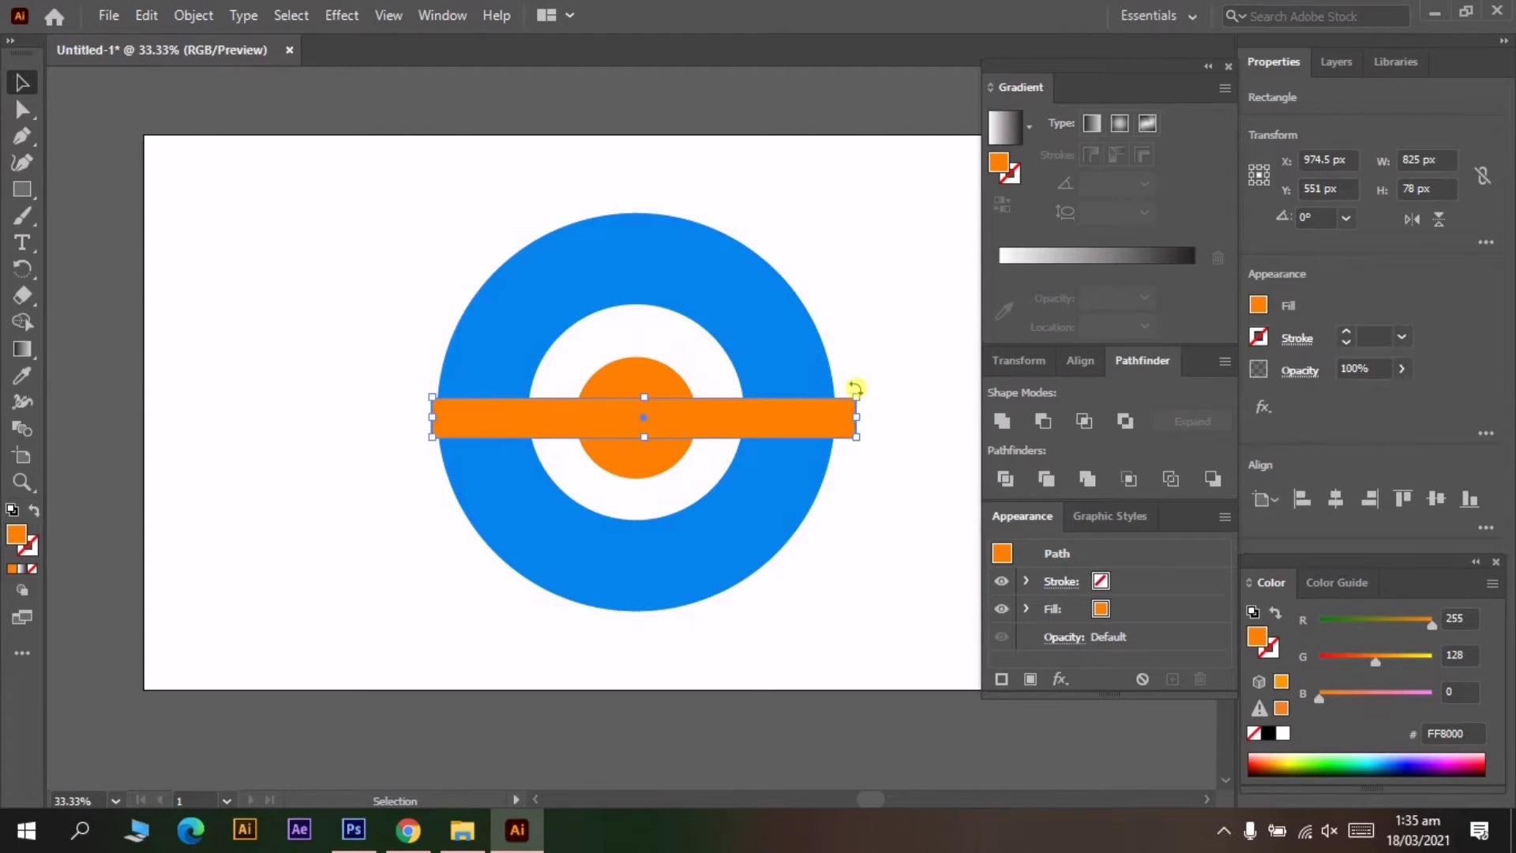
mouse_move(855, 388)
left_mouse_down()
mouse_move(721, 582)
mouse_move(761, 548)
mouse_move(685, 599)
left_mouse_up()
Make a 90° rotated copy of the bar to form a cross over the ring
left_click(38, 270)
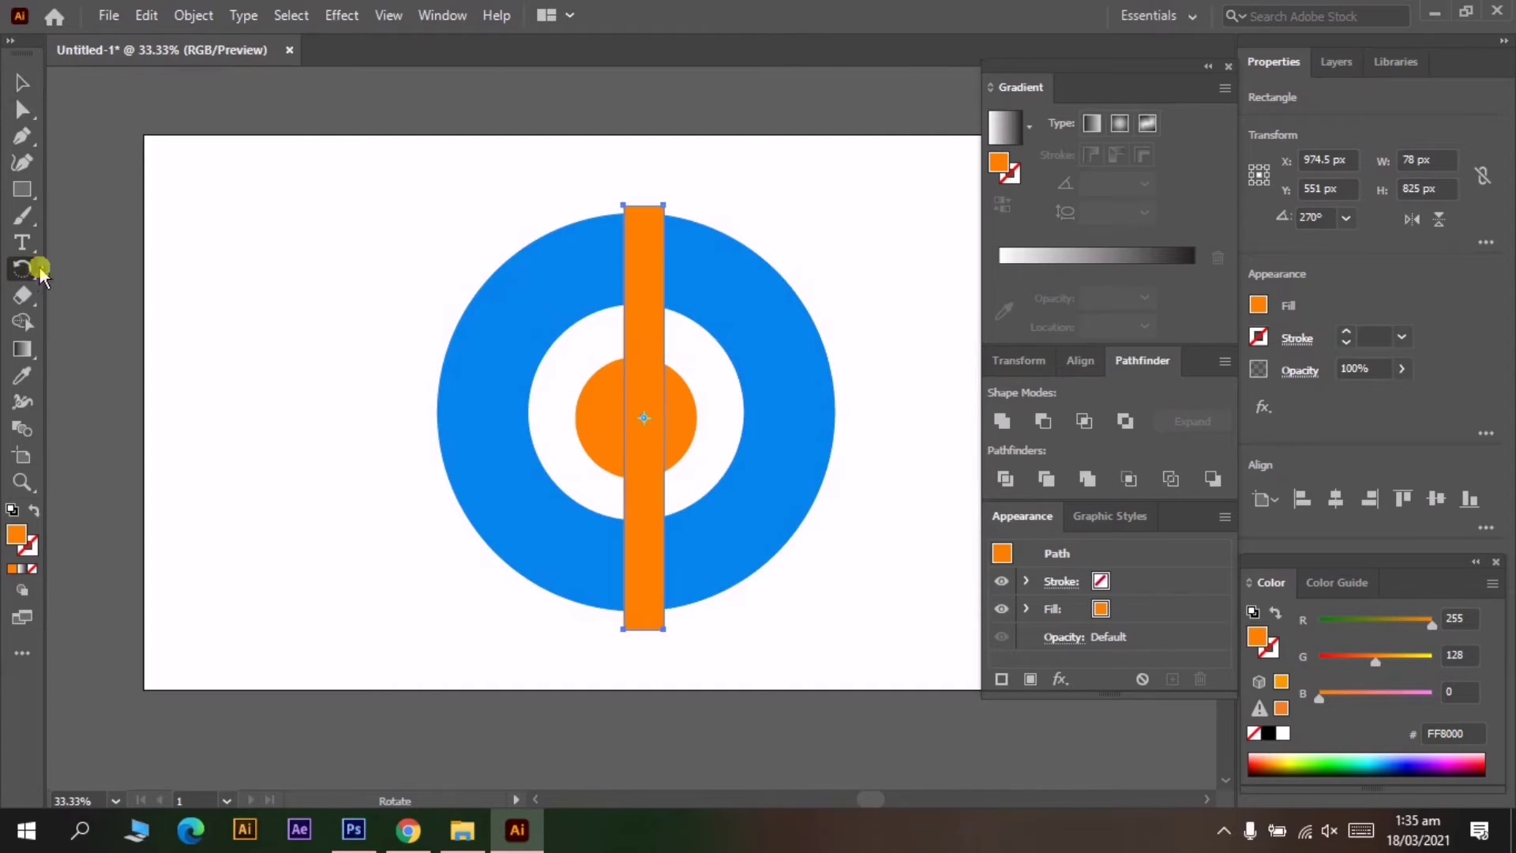
left_click(643, 414, "alt")
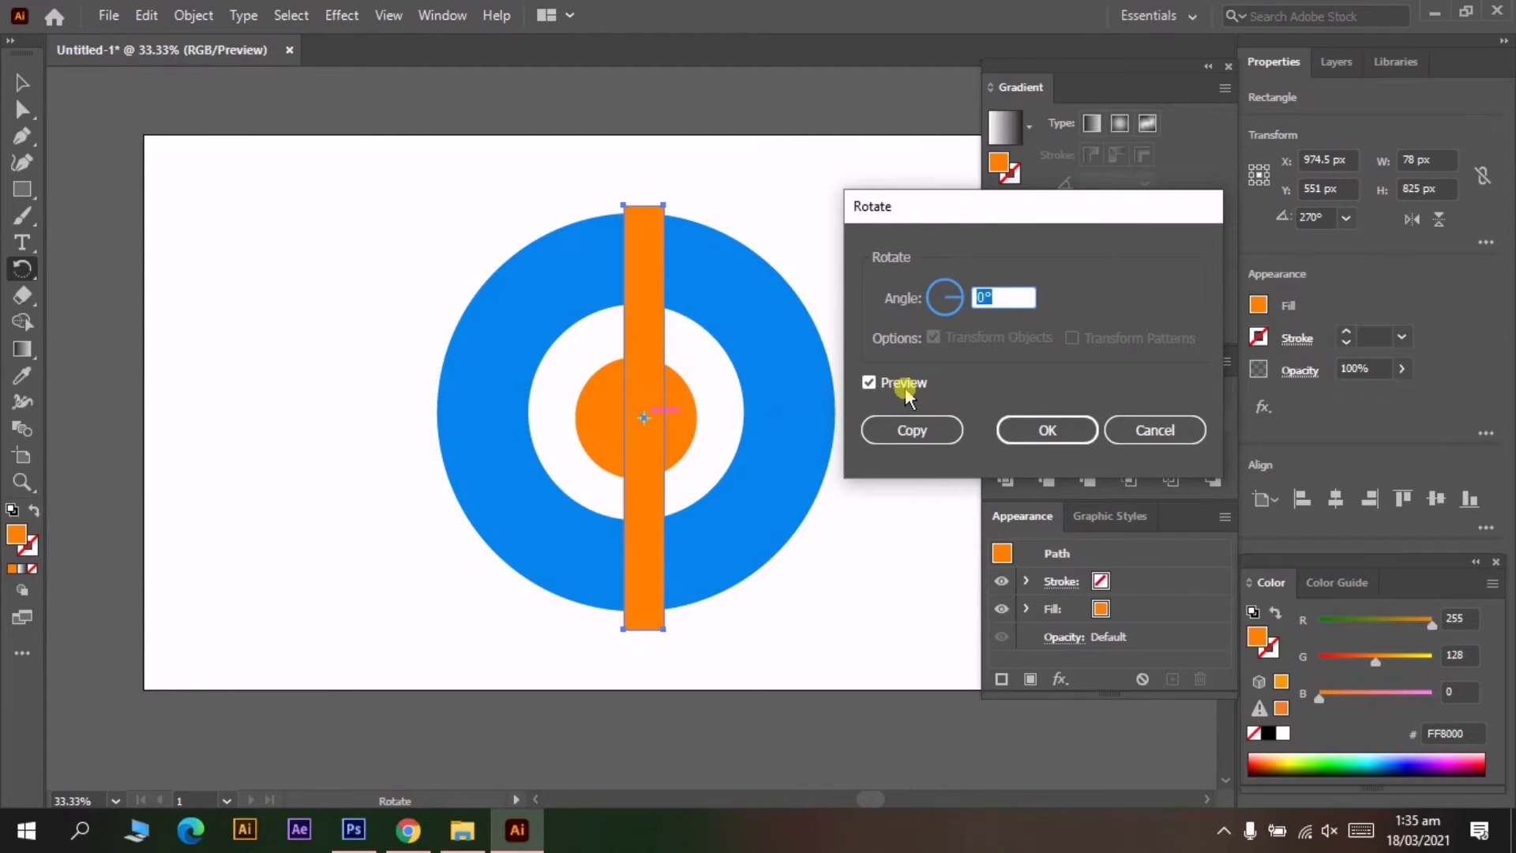
type("0")
left_click(928, 442)
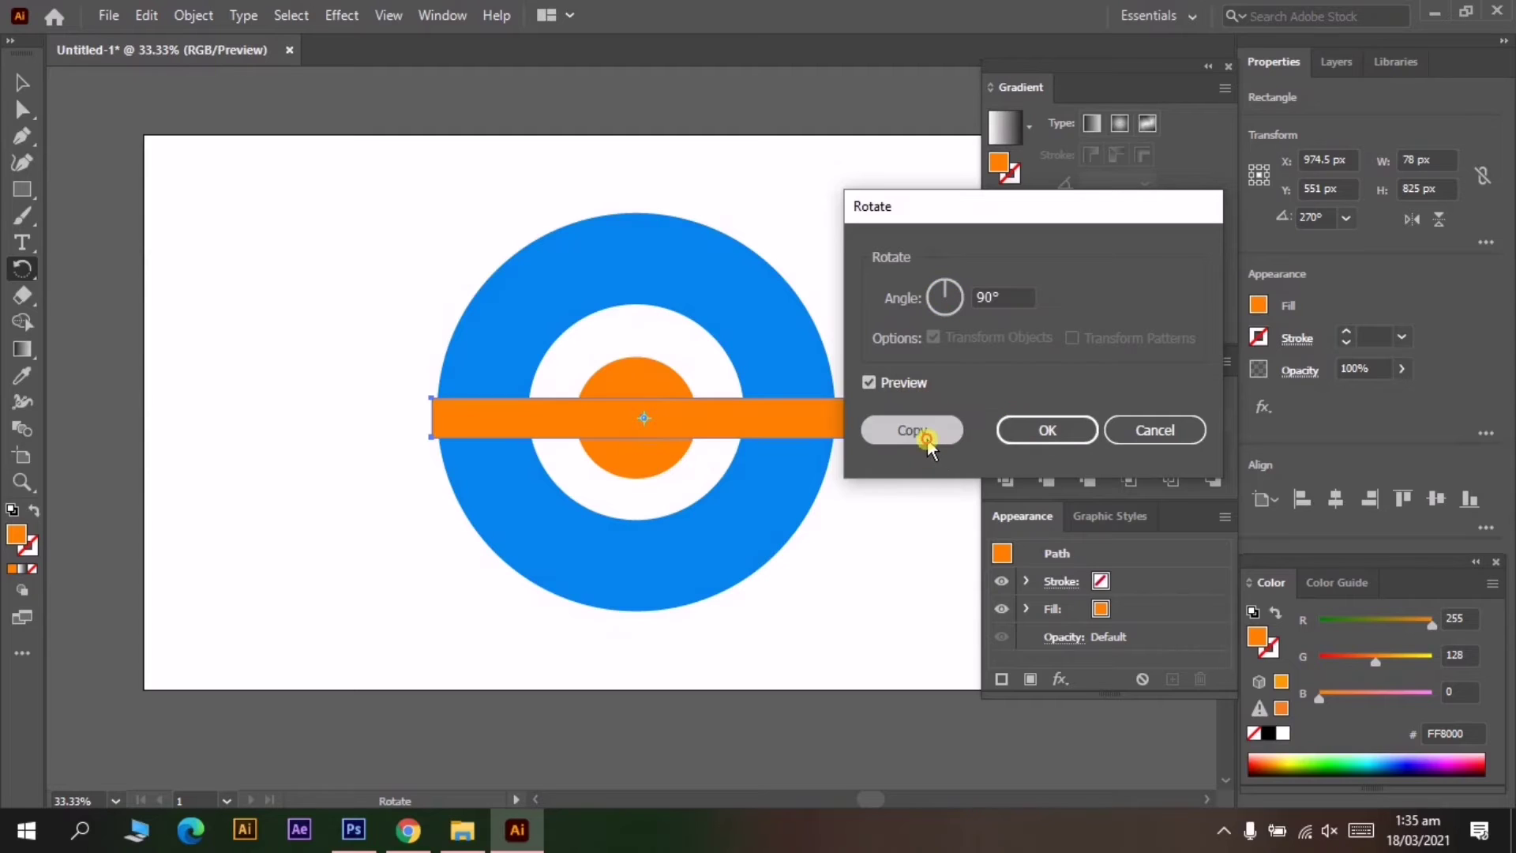
left_click(927, 433)
left_click(933, 430)
Select the ring and both bars and cut the cross out of the ring with Minus Front
left_click(22, 82)
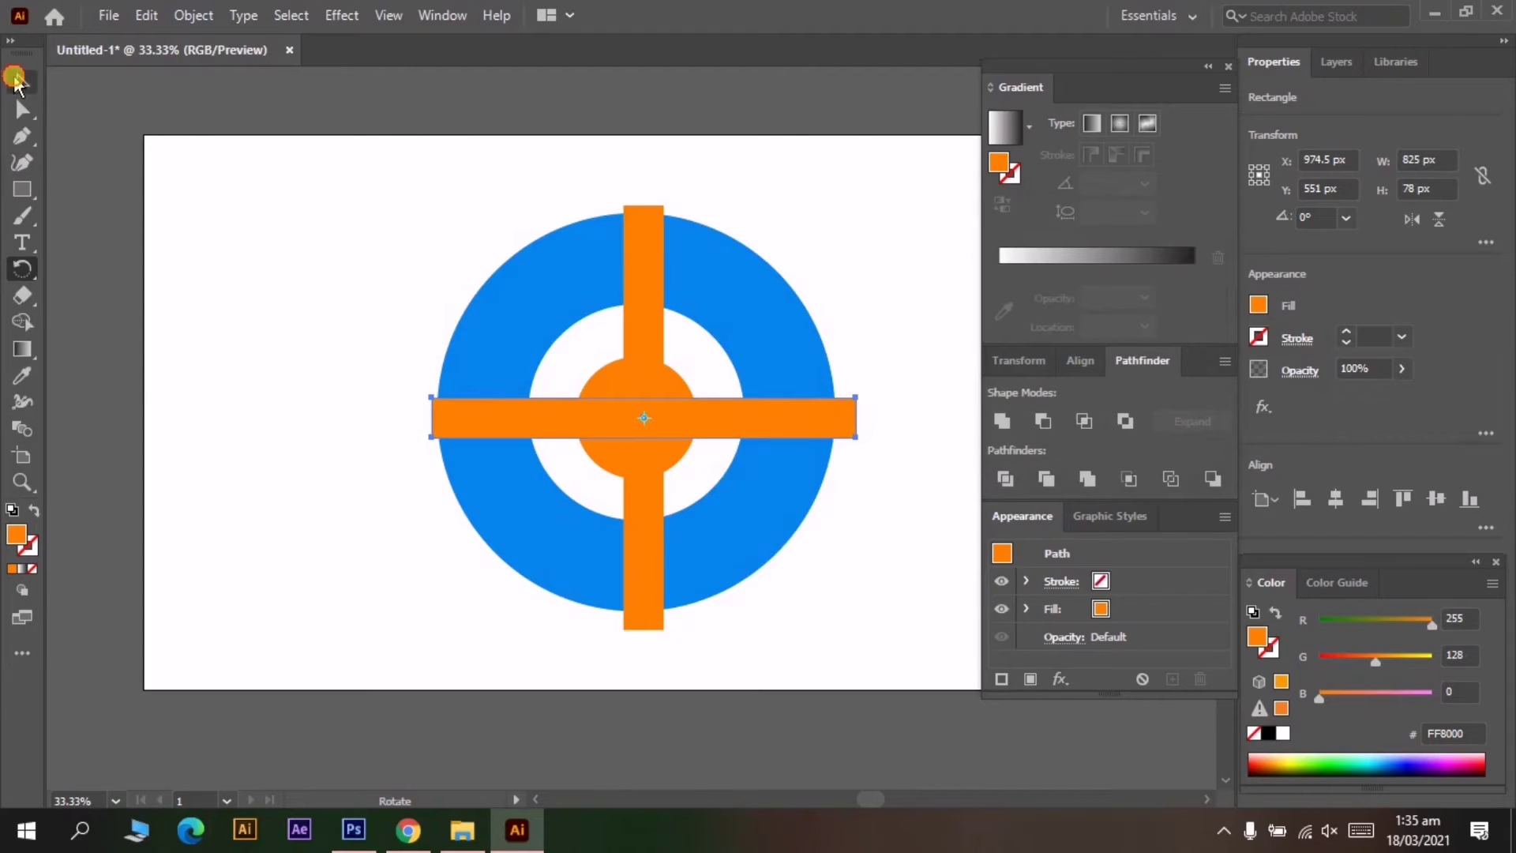
left_click_drag(916, 308, 809, 533)
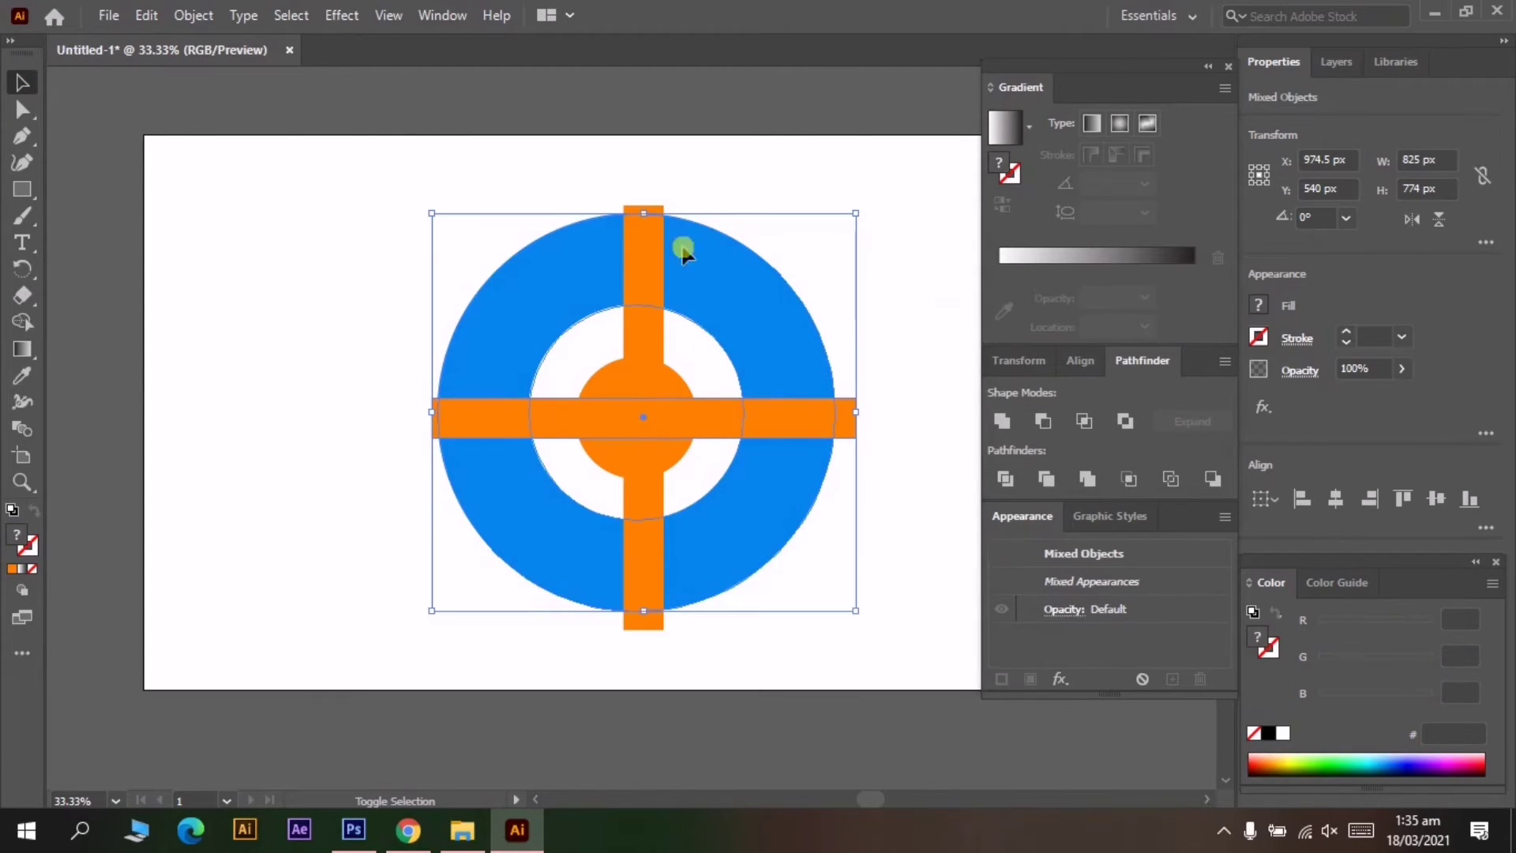
left_click(643, 246, "shift")
left_click(644, 246, "shift")
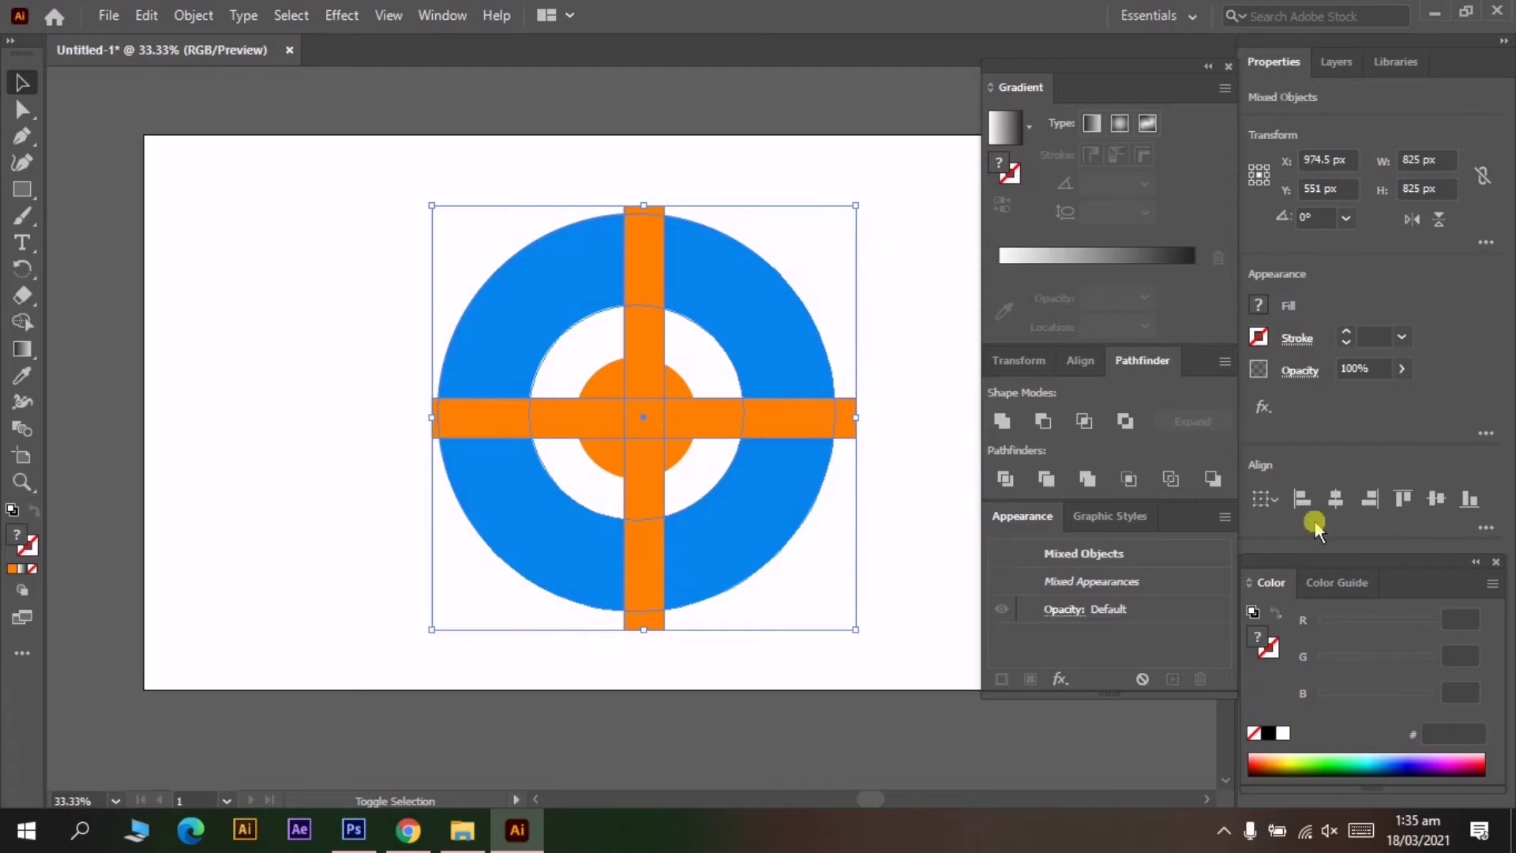
left_click(1043, 422)
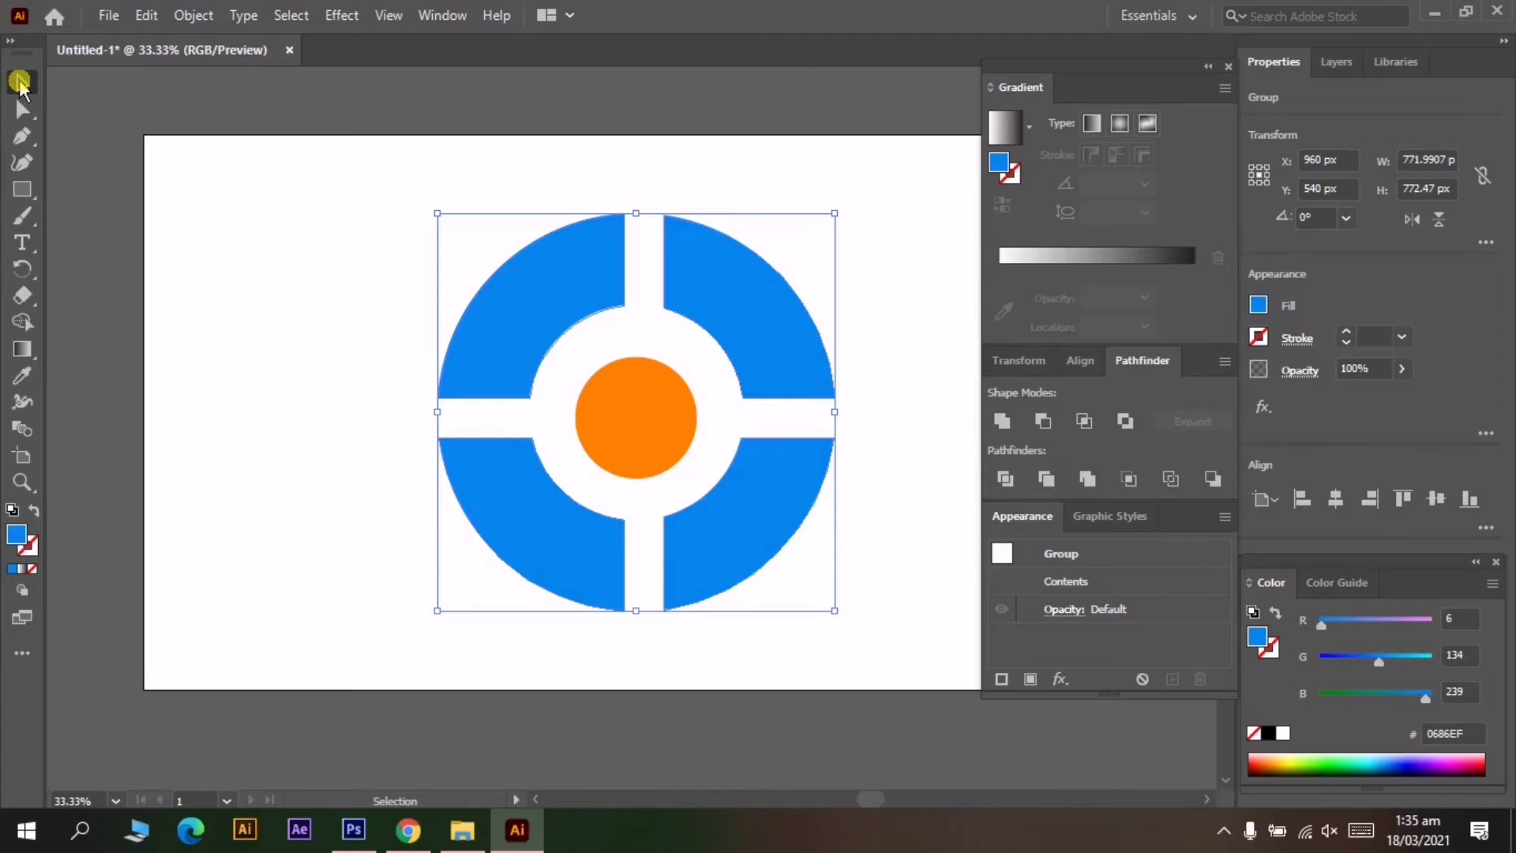
Rotate the cut ring group to 315° so its gaps run diagonally
left_click_drag(821, 168, 531, 316)
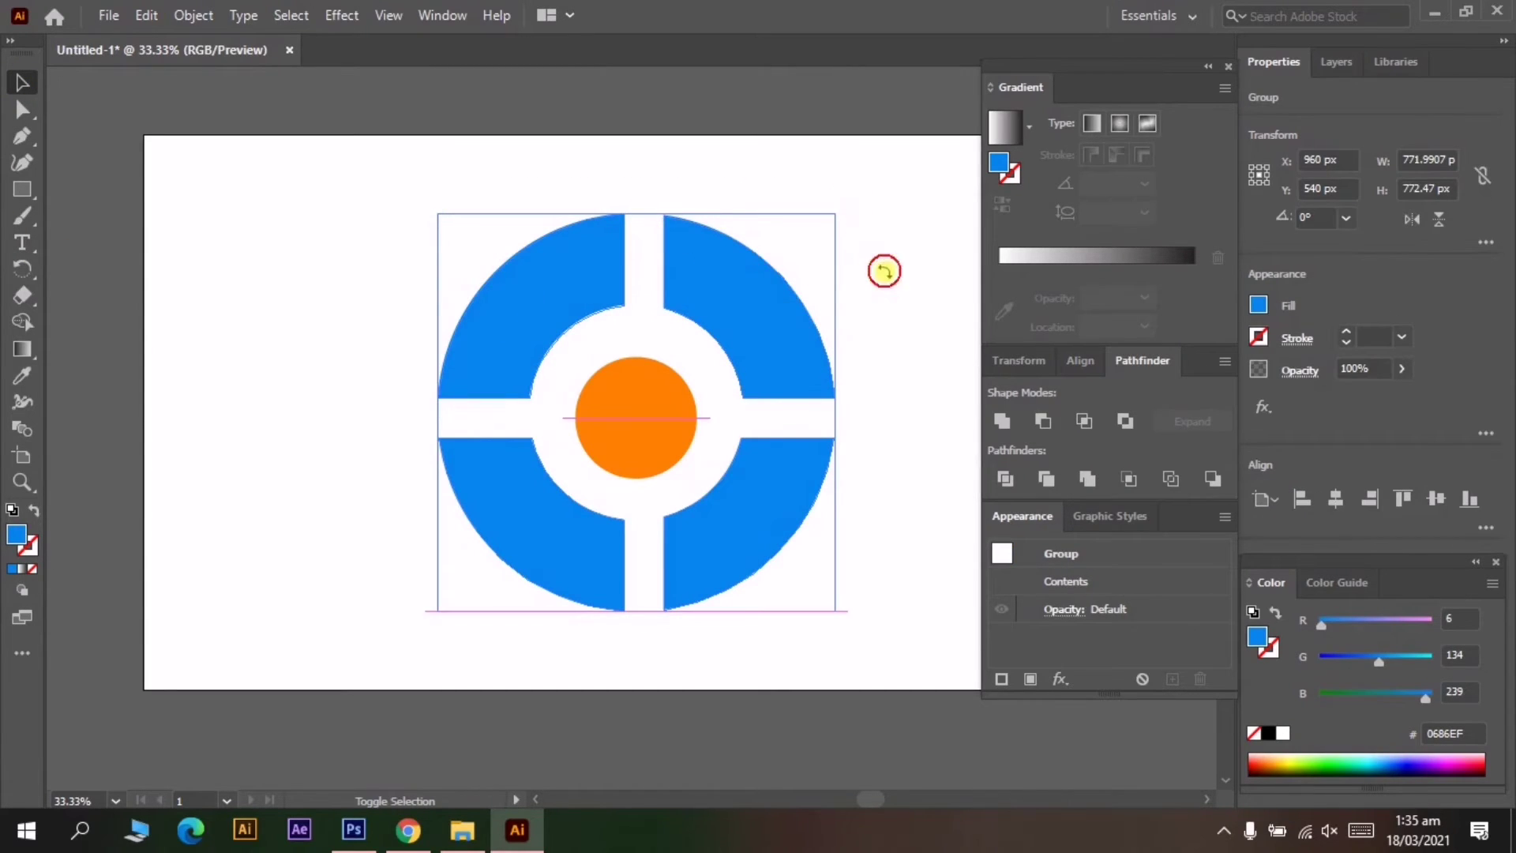
left_click_drag(884, 271, 915, 326)
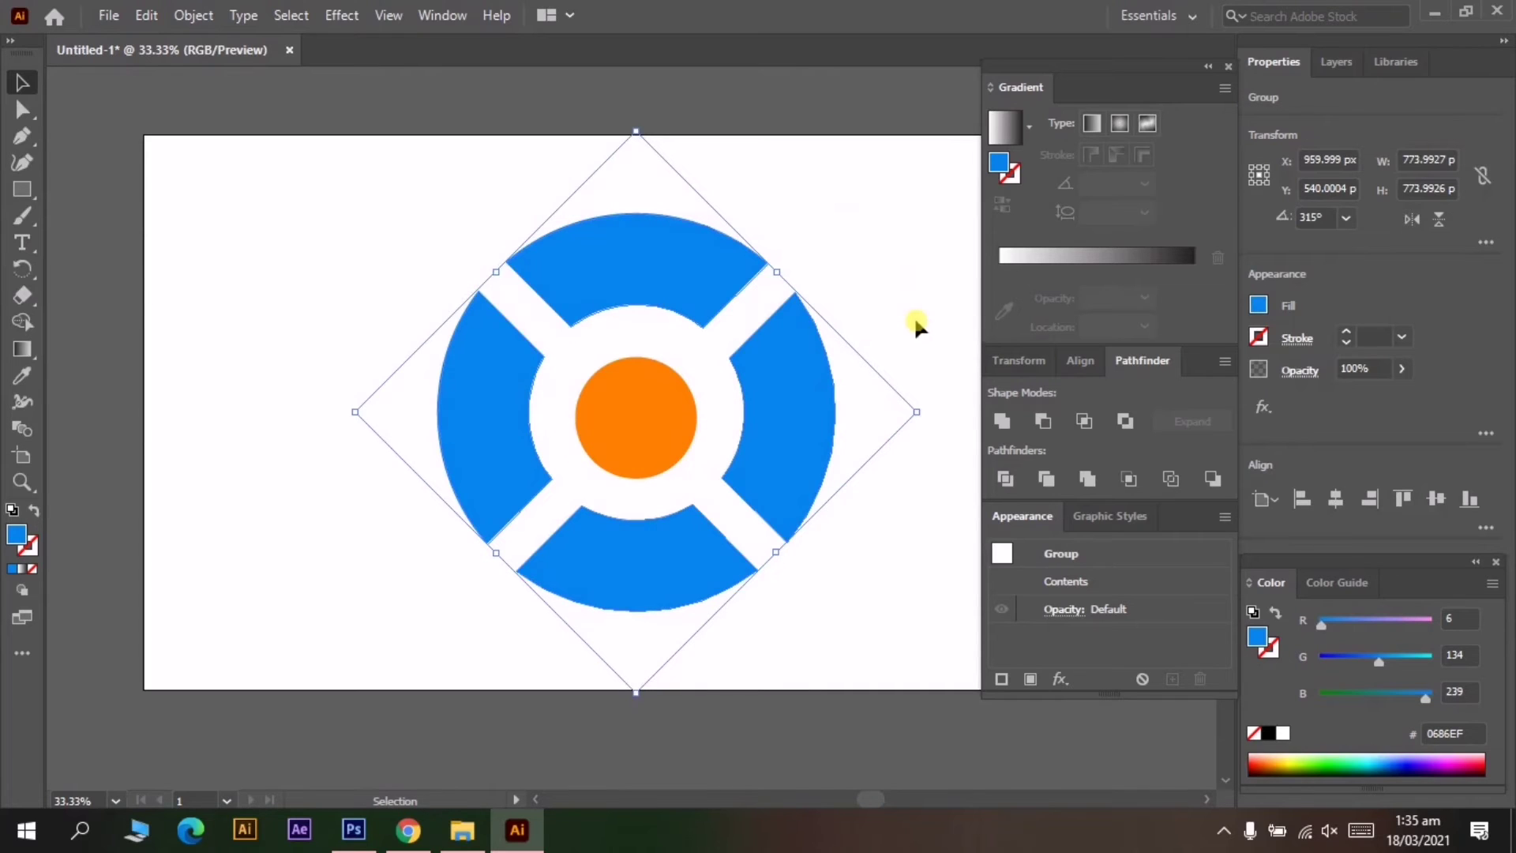
left_click(903, 220)
left_click(665, 263)
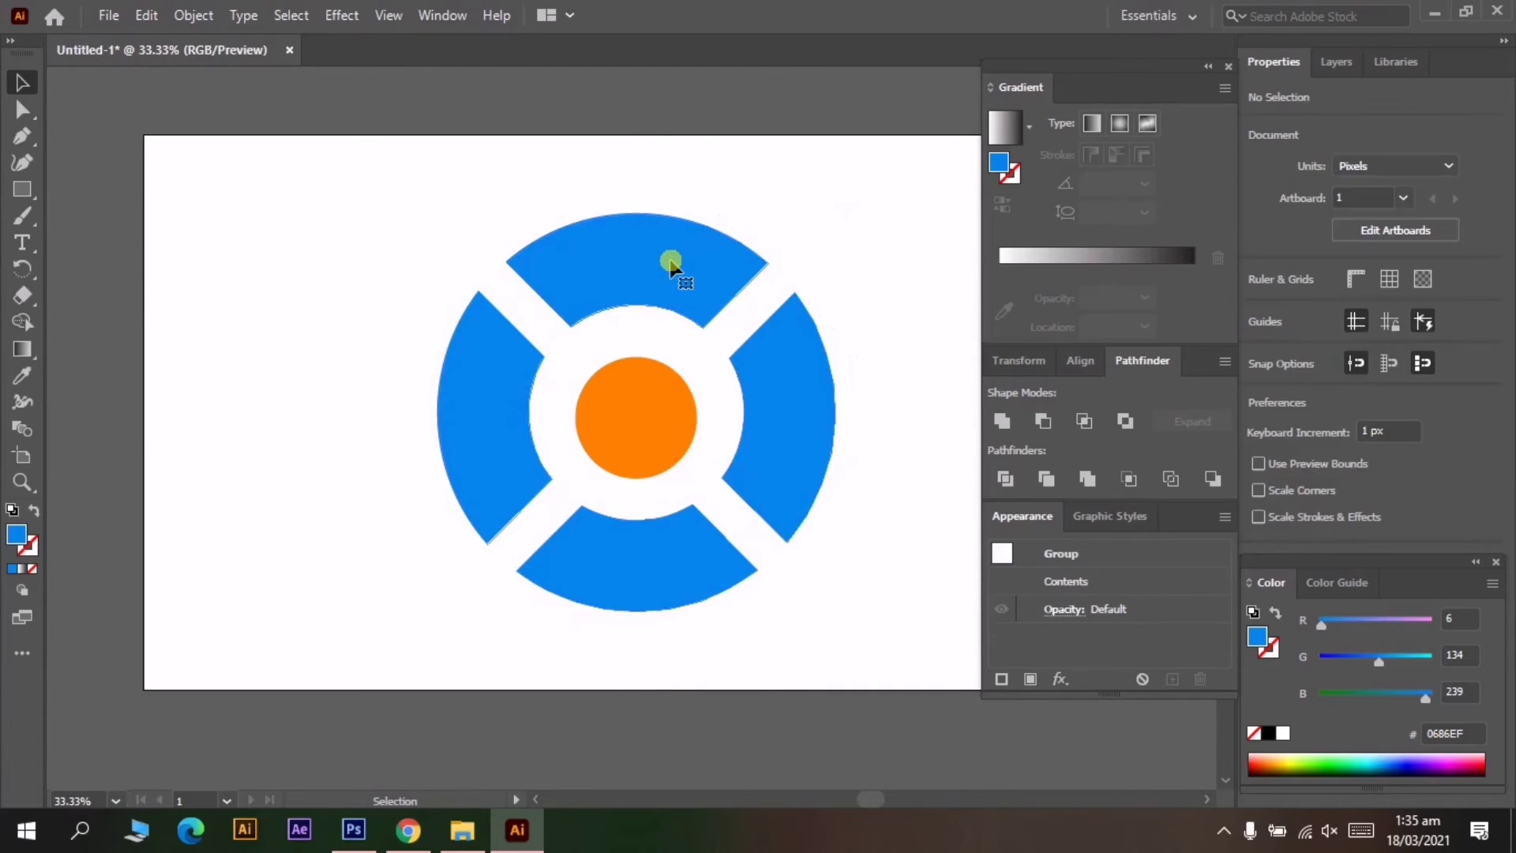
right_click(322, 163)
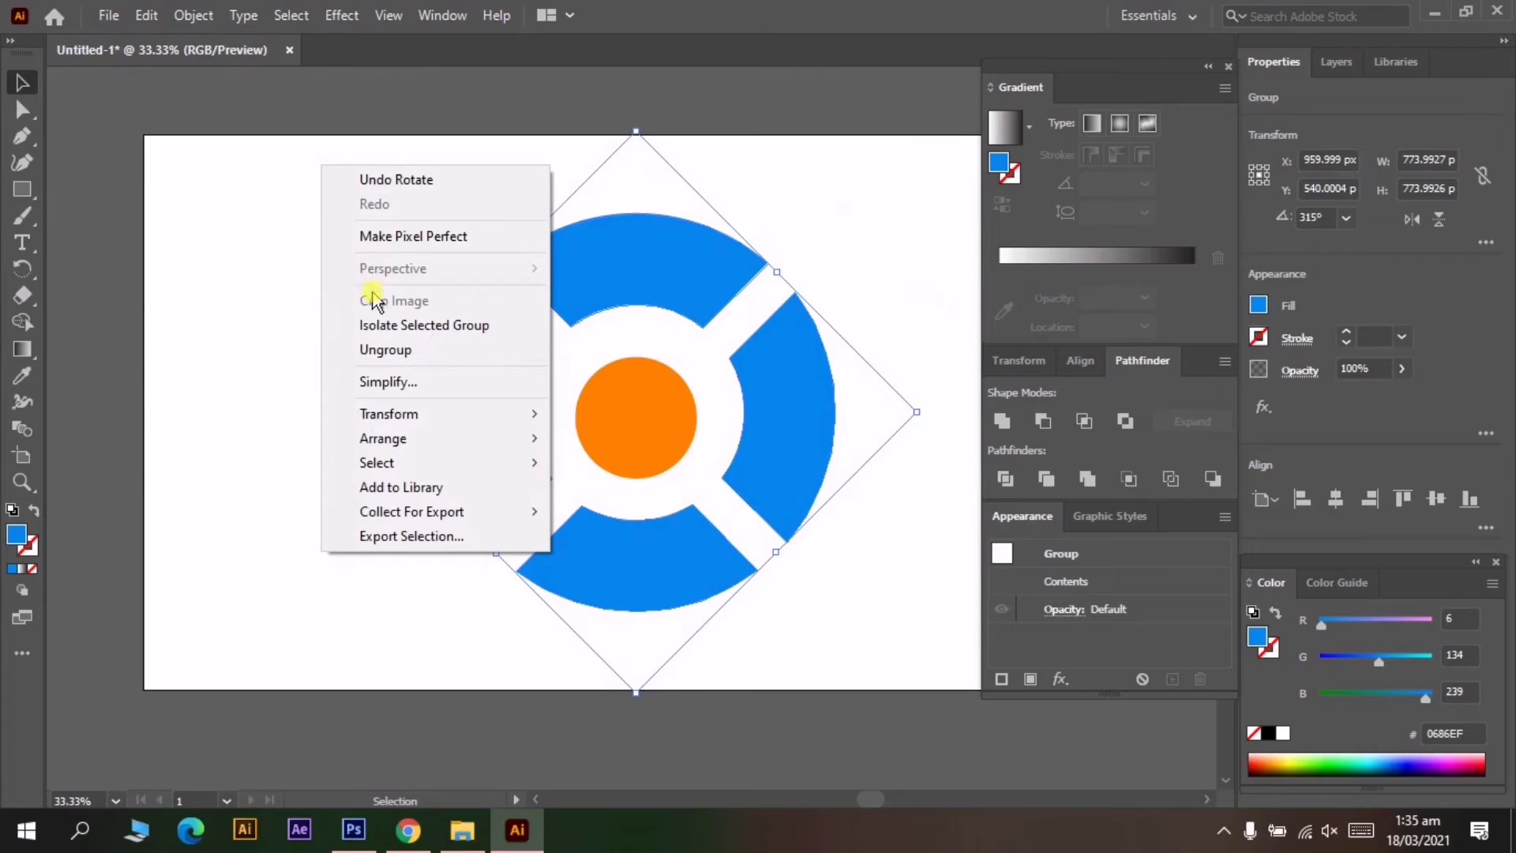
Ungroup the ring segments and make the left segment a darker blue
left_click(437, 351)
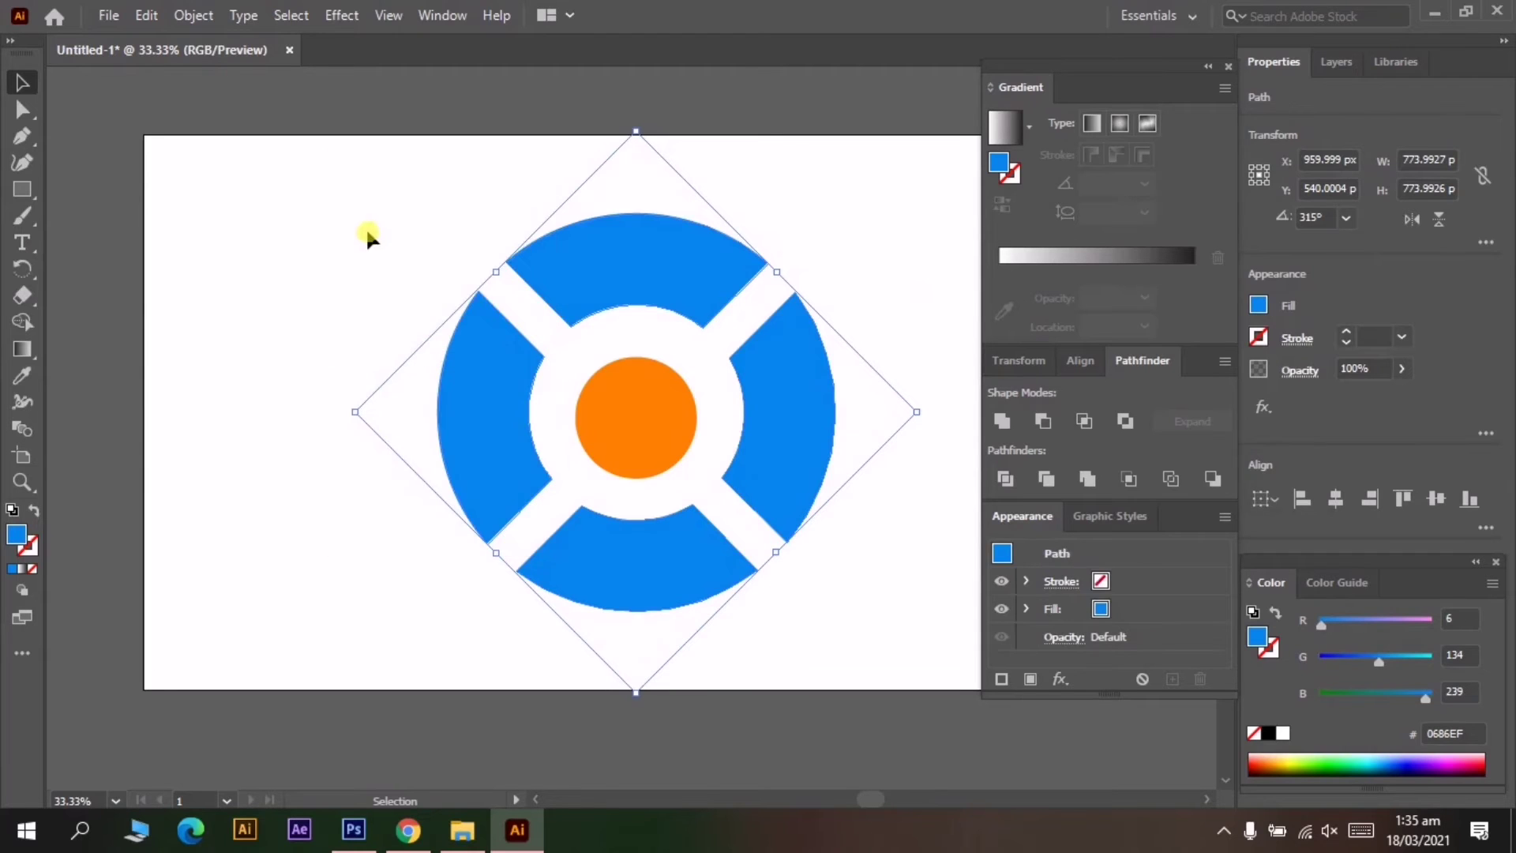
left_click(366, 227)
left_click(518, 395)
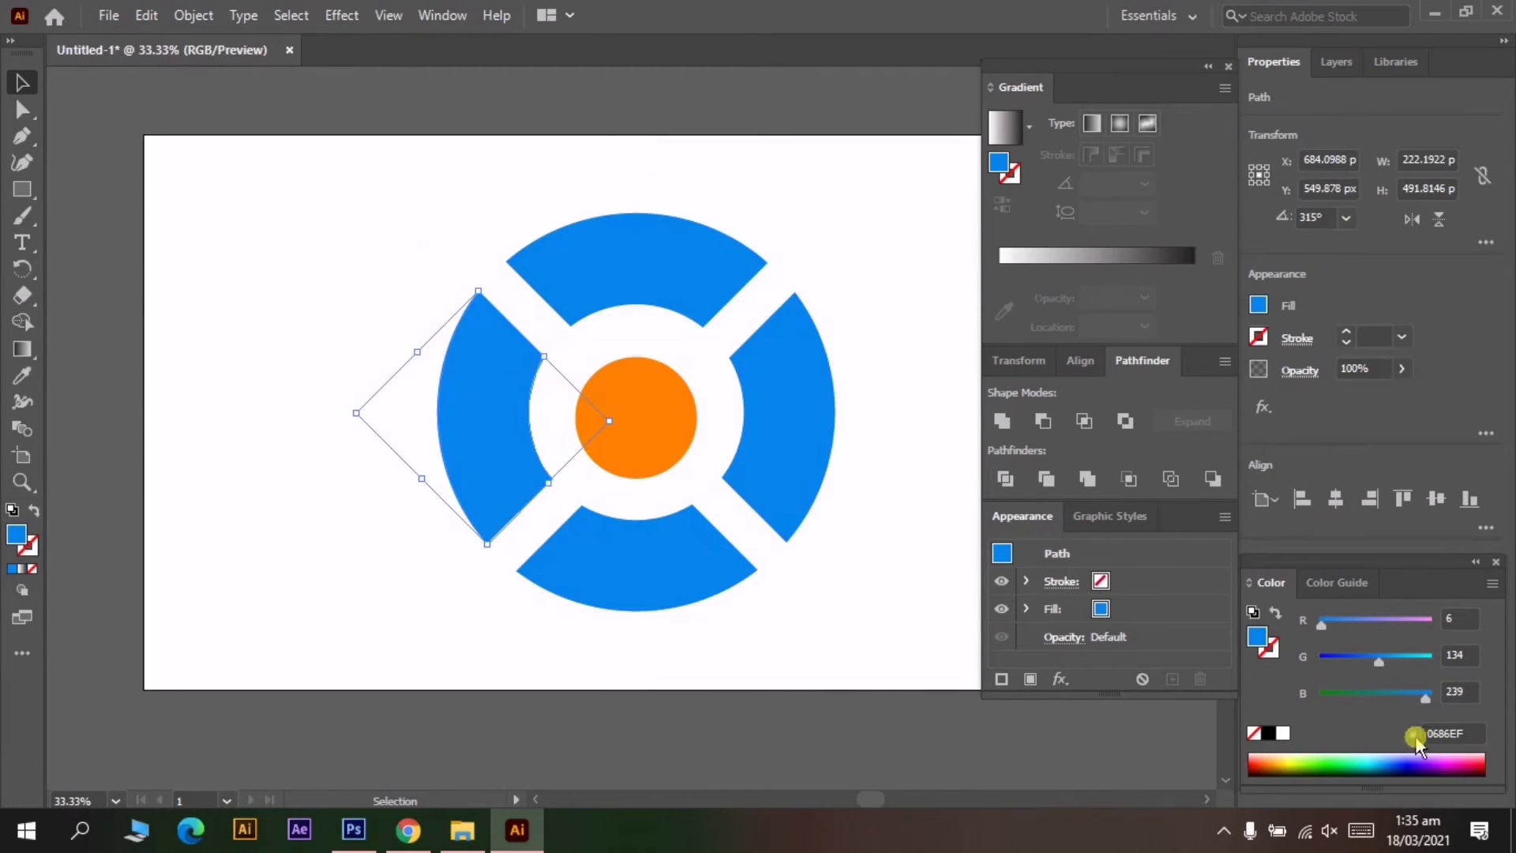
left_click_drag(1377, 668, 1354, 665)
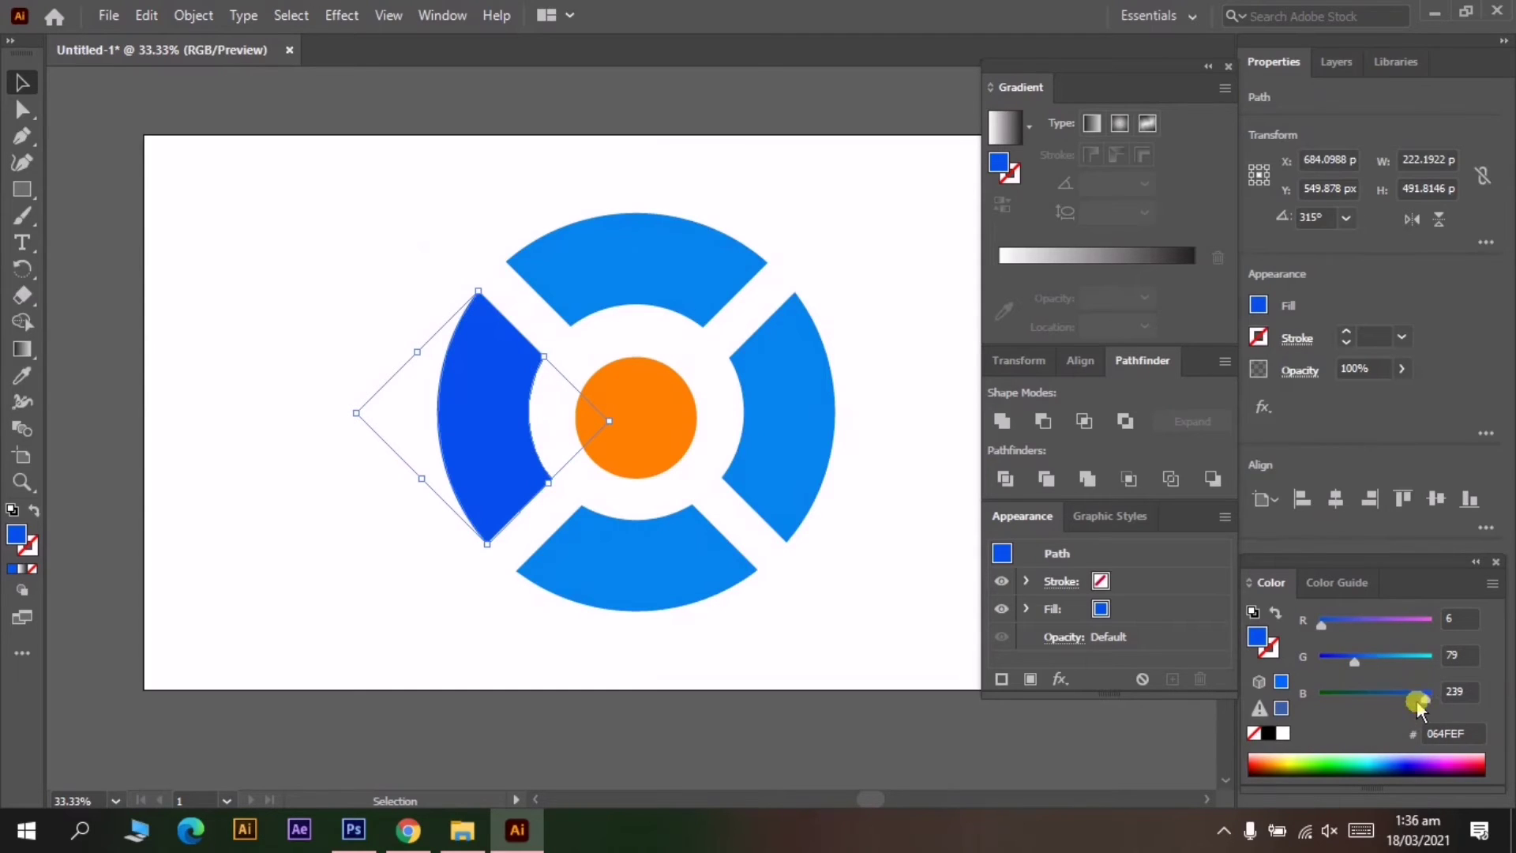
left_click_drag(1425, 698, 1390, 701)
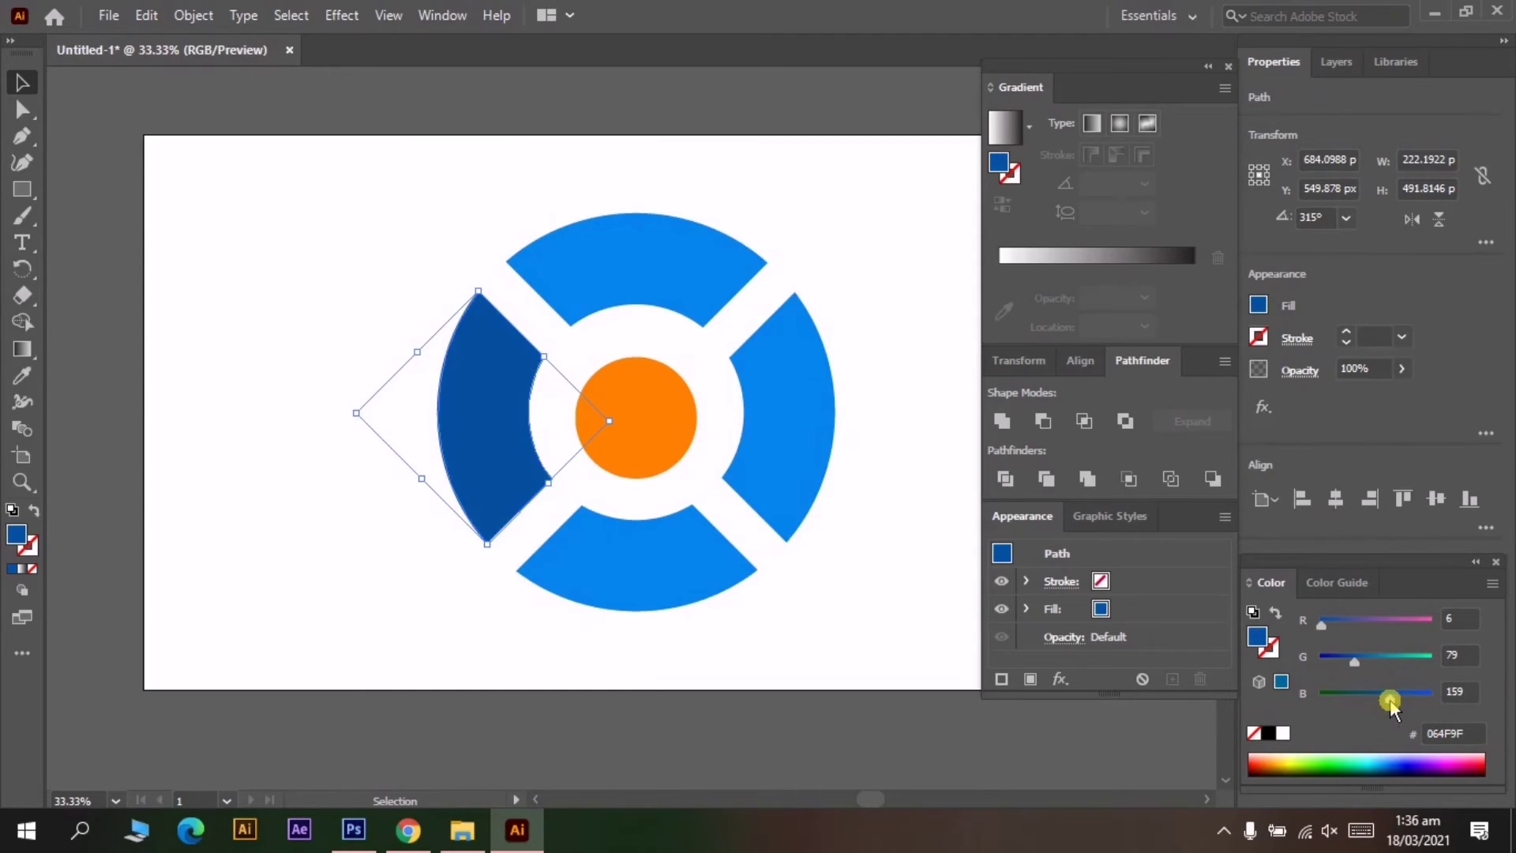
Colour the bottom segment light blue 06BBEF and the right segment teal 2AC2B8
left_click(660, 575)
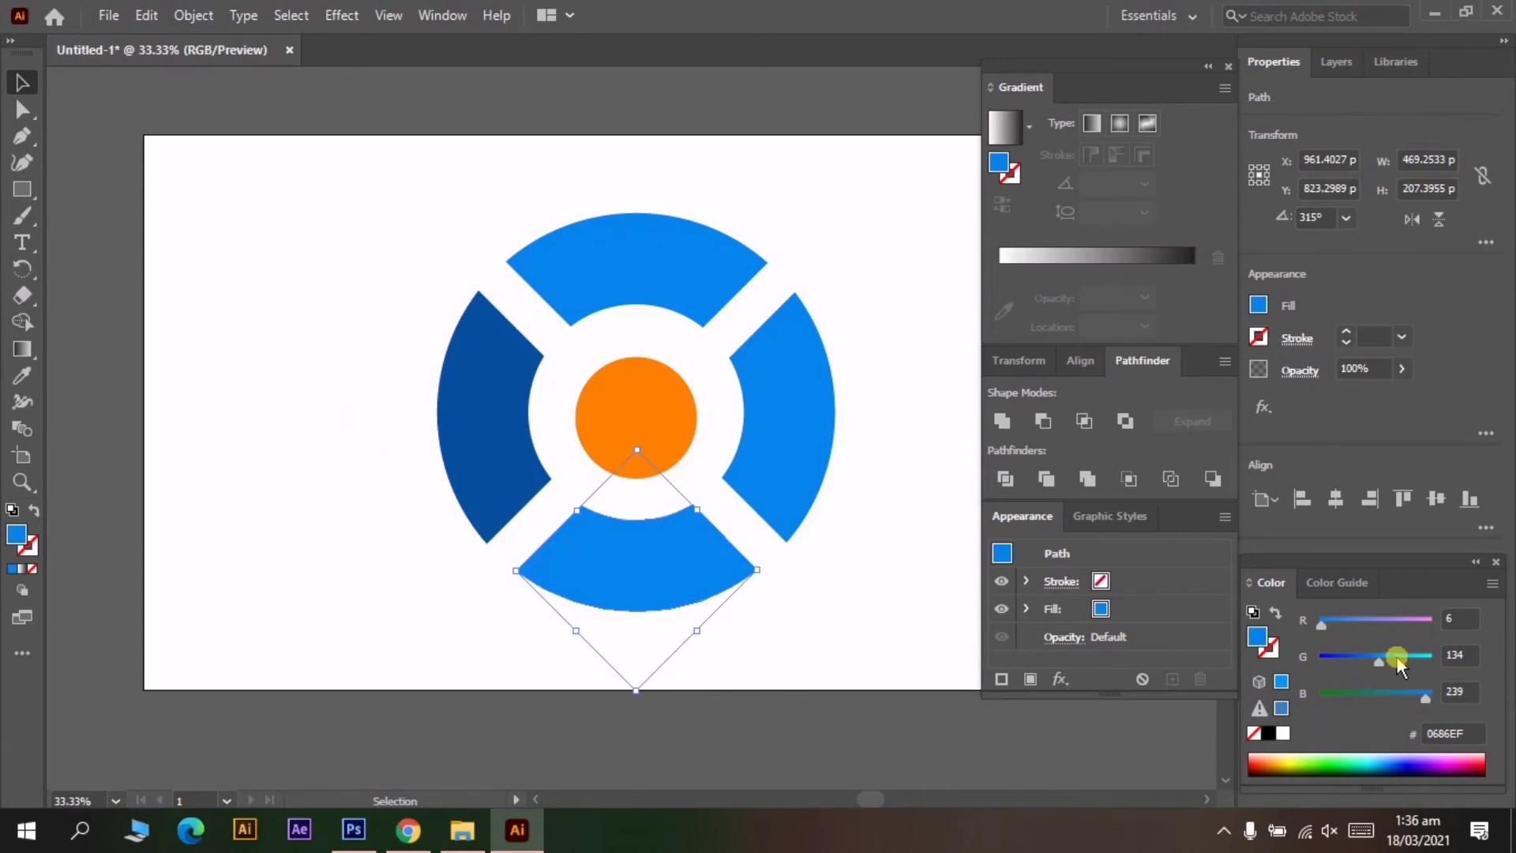
left_click_drag(1390, 663, 1403, 662)
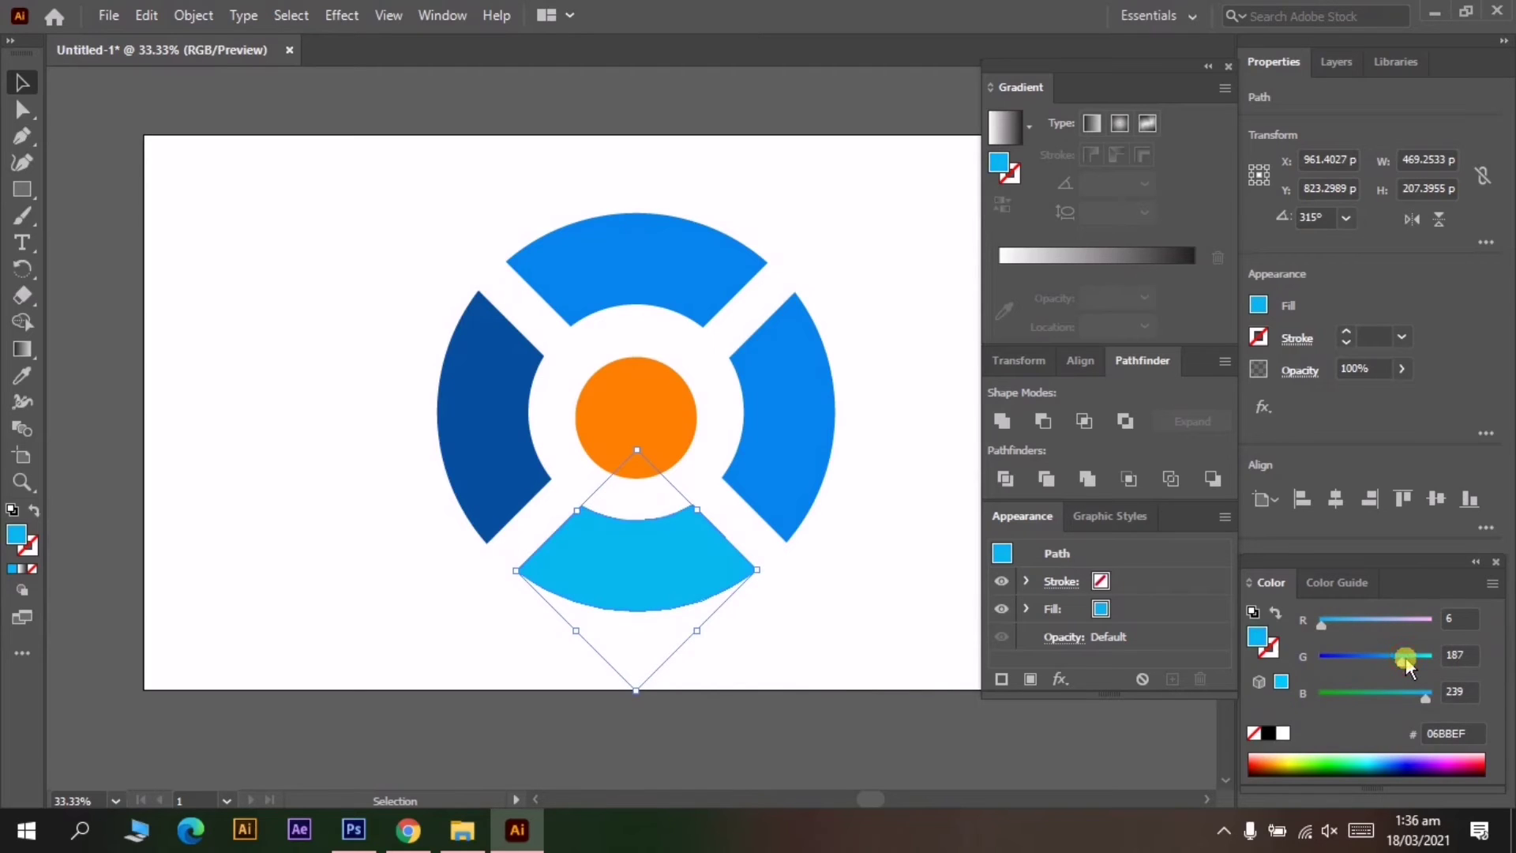
left_click(823, 405)
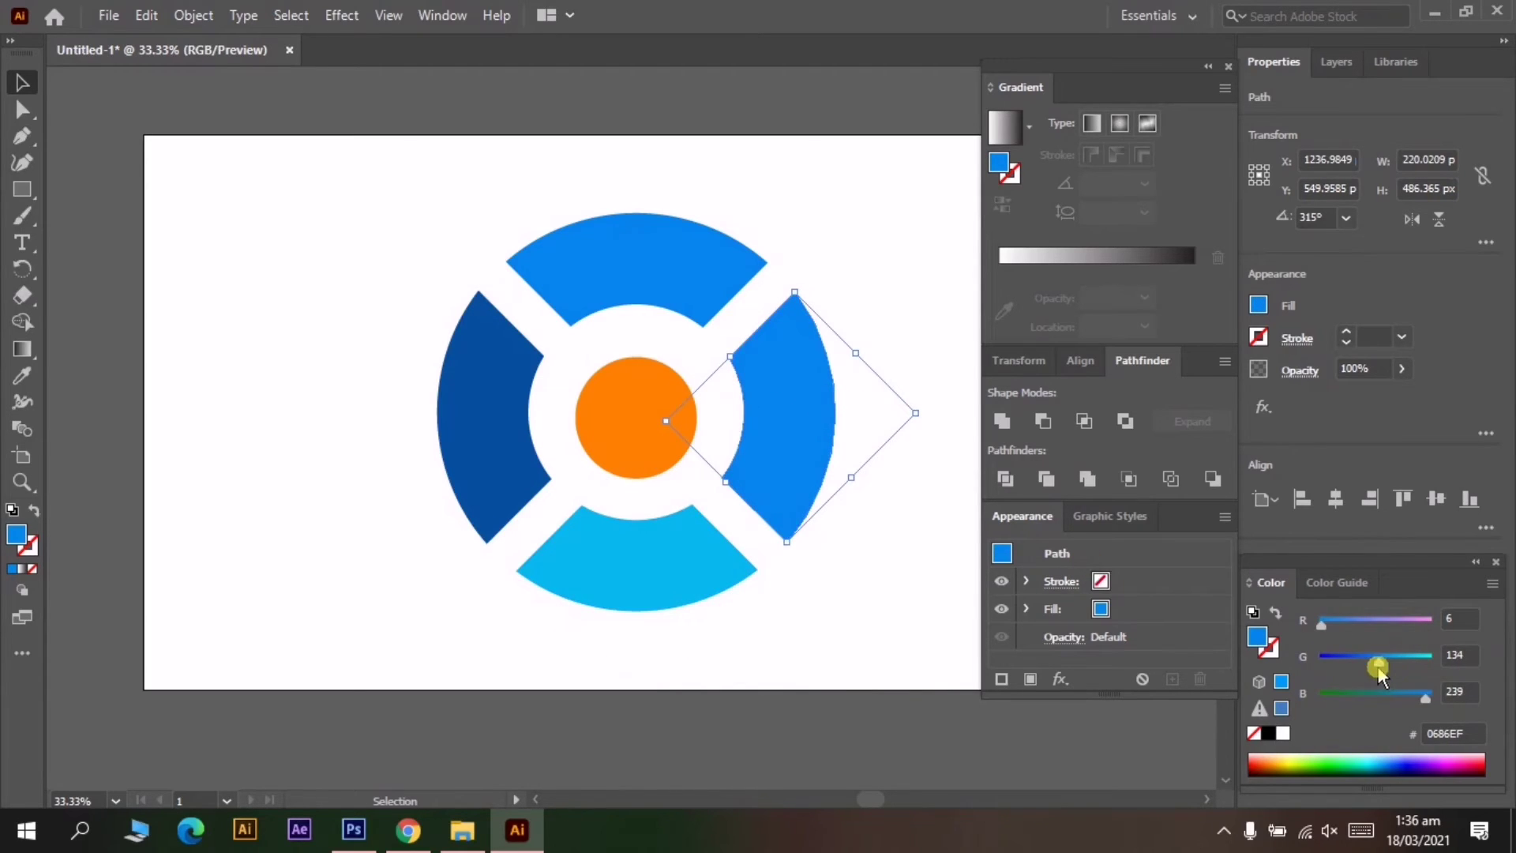
left_click_drag(1380, 672, 1406, 669)
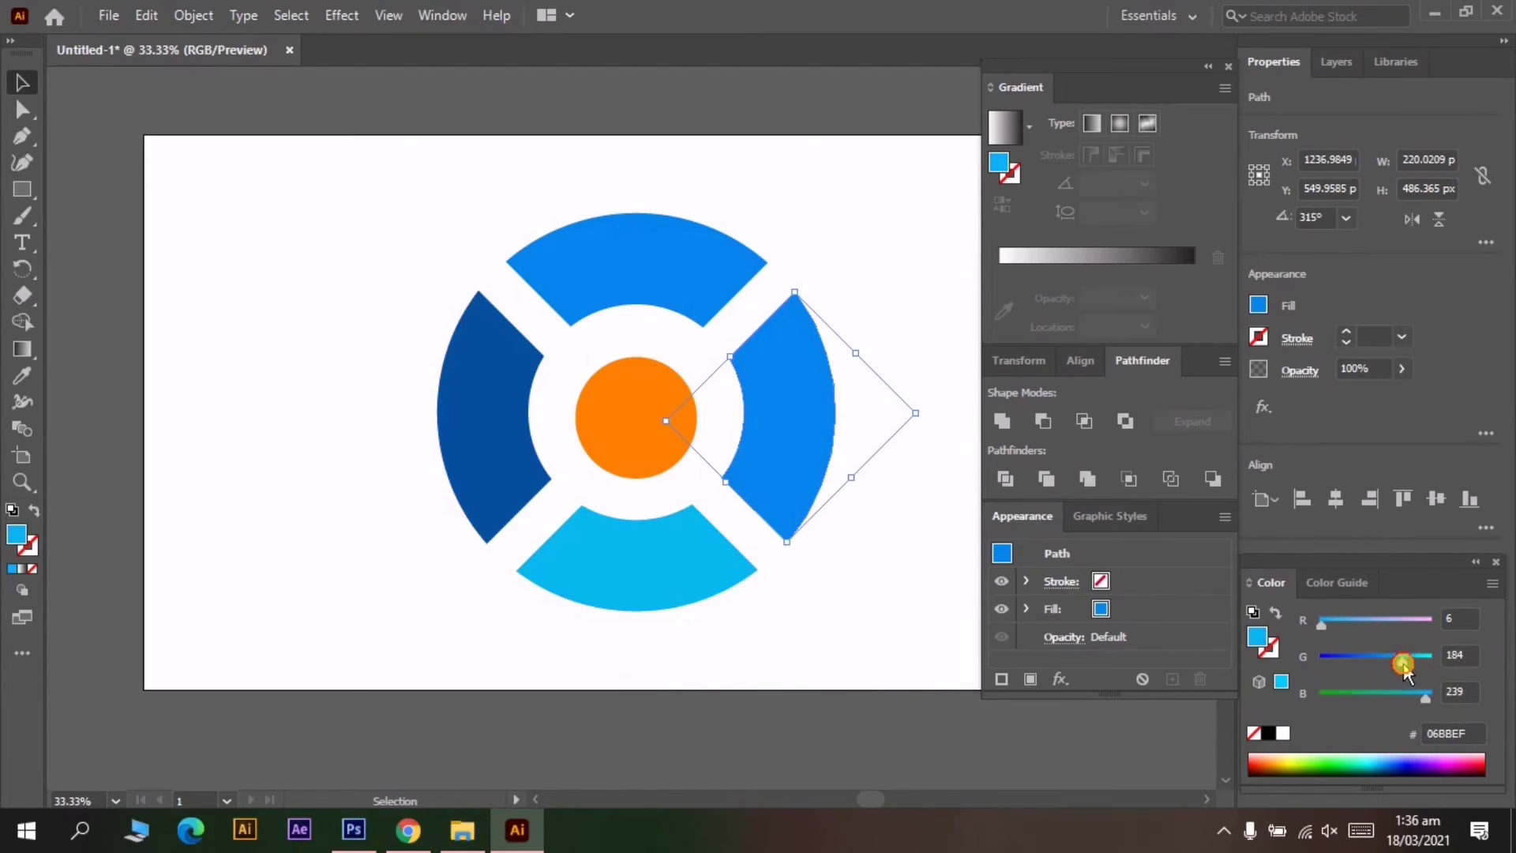
left_click(1335, 627)
left_click_drag(1343, 635, 1345, 631)
left_click_drag(1426, 699, 1413, 698)
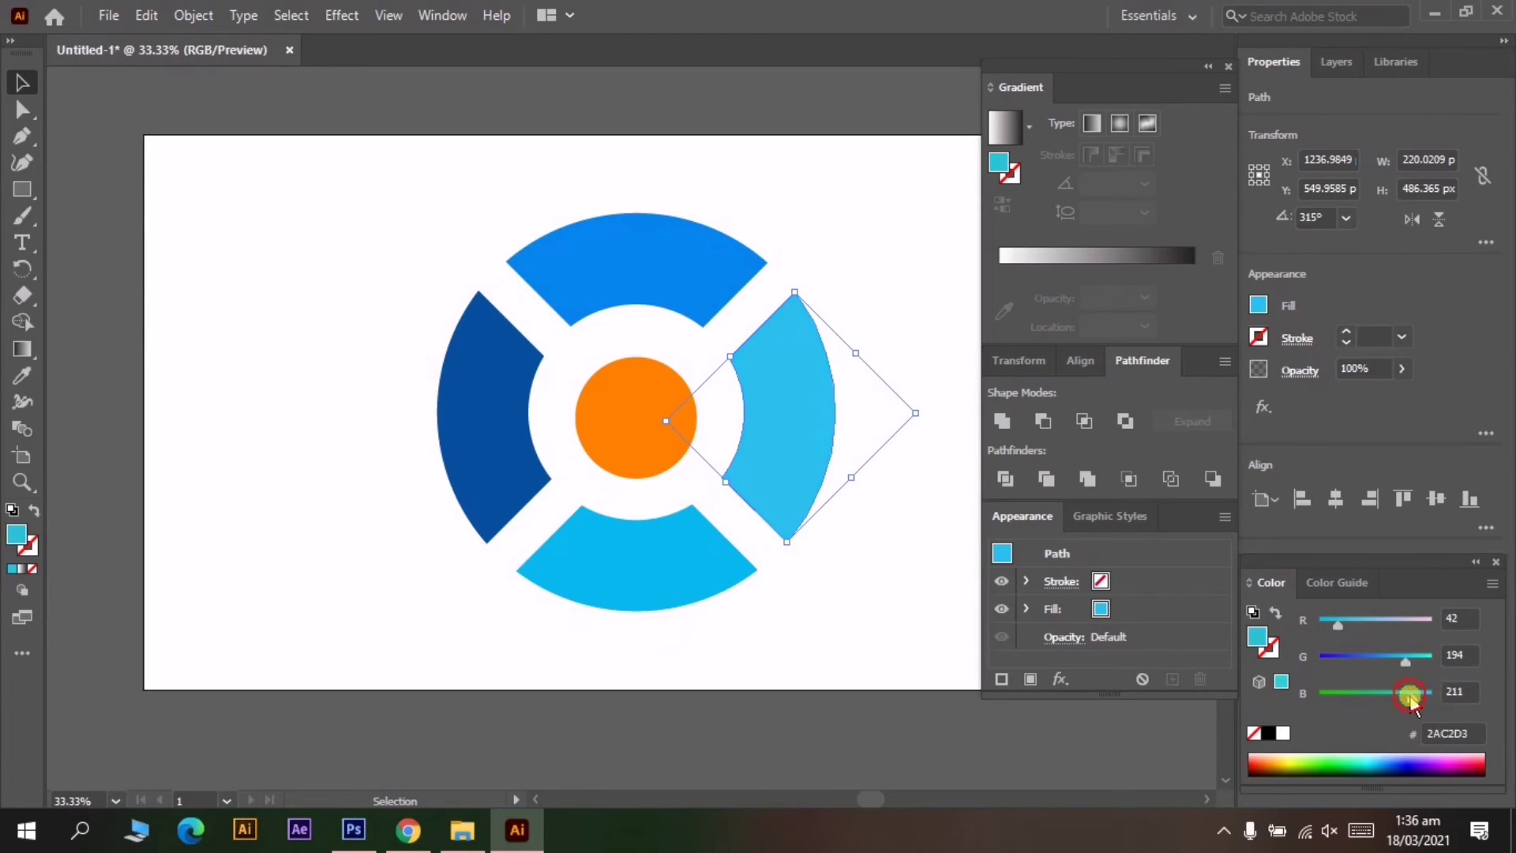
left_click(822, 258)
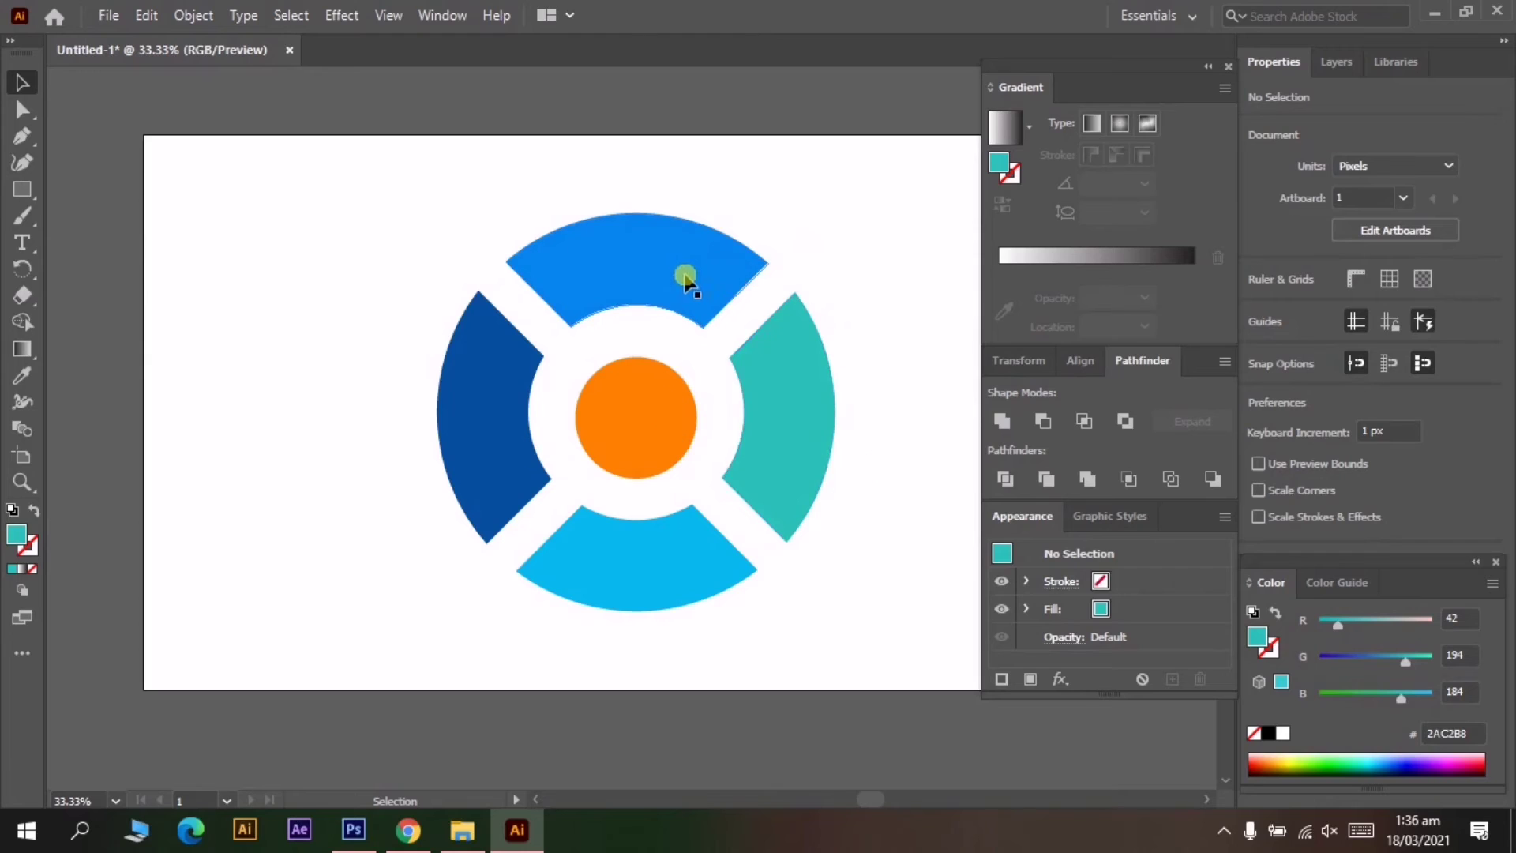
left_click(603, 440)
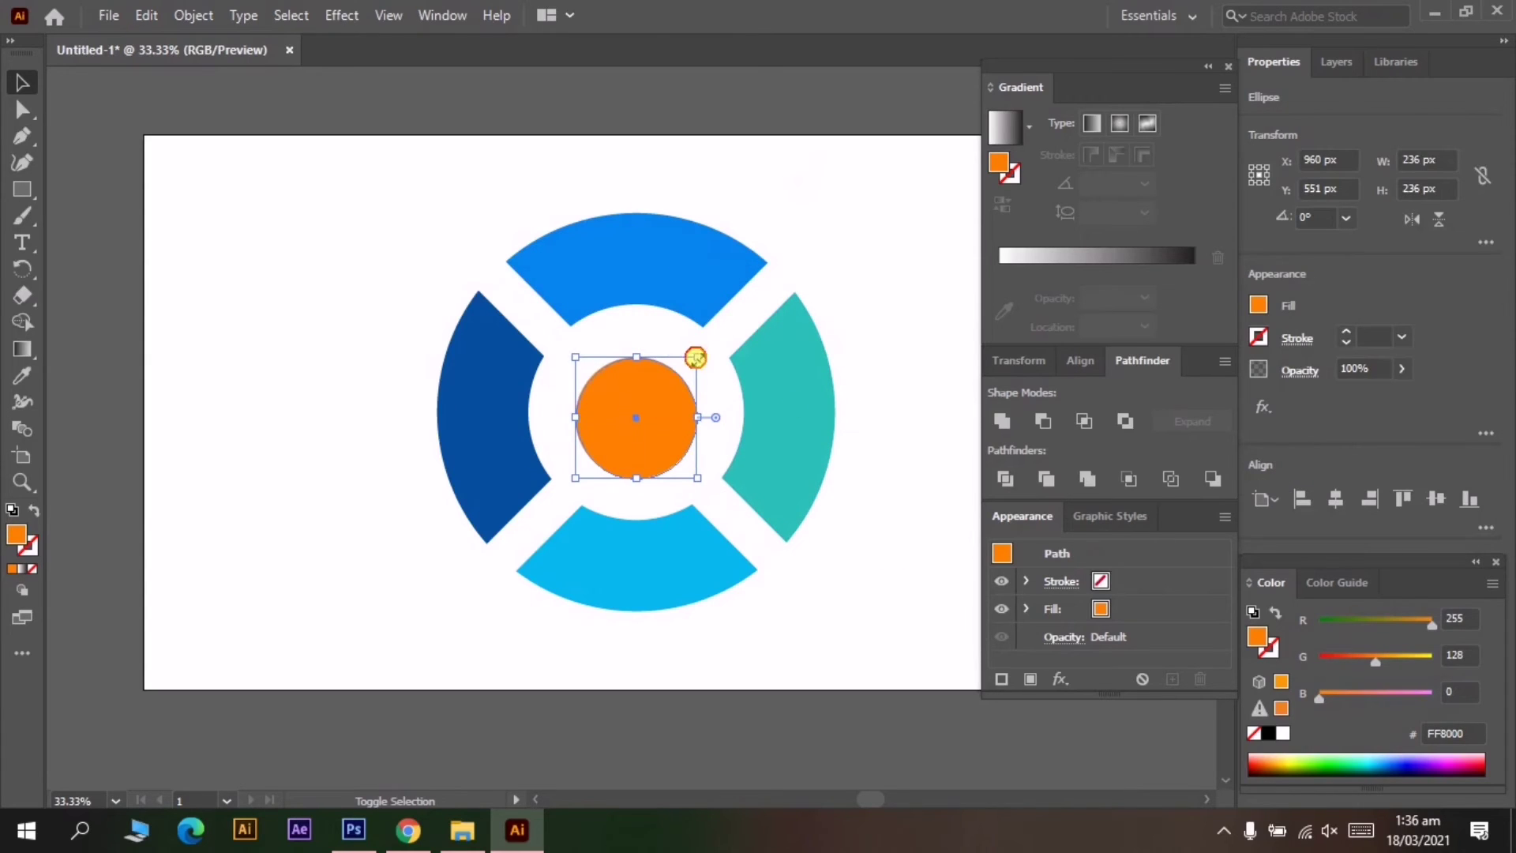
Enlarge the orange centre circle and select all the logo shapes
left_click_drag(695, 358, 706, 349)
left_click(852, 223)
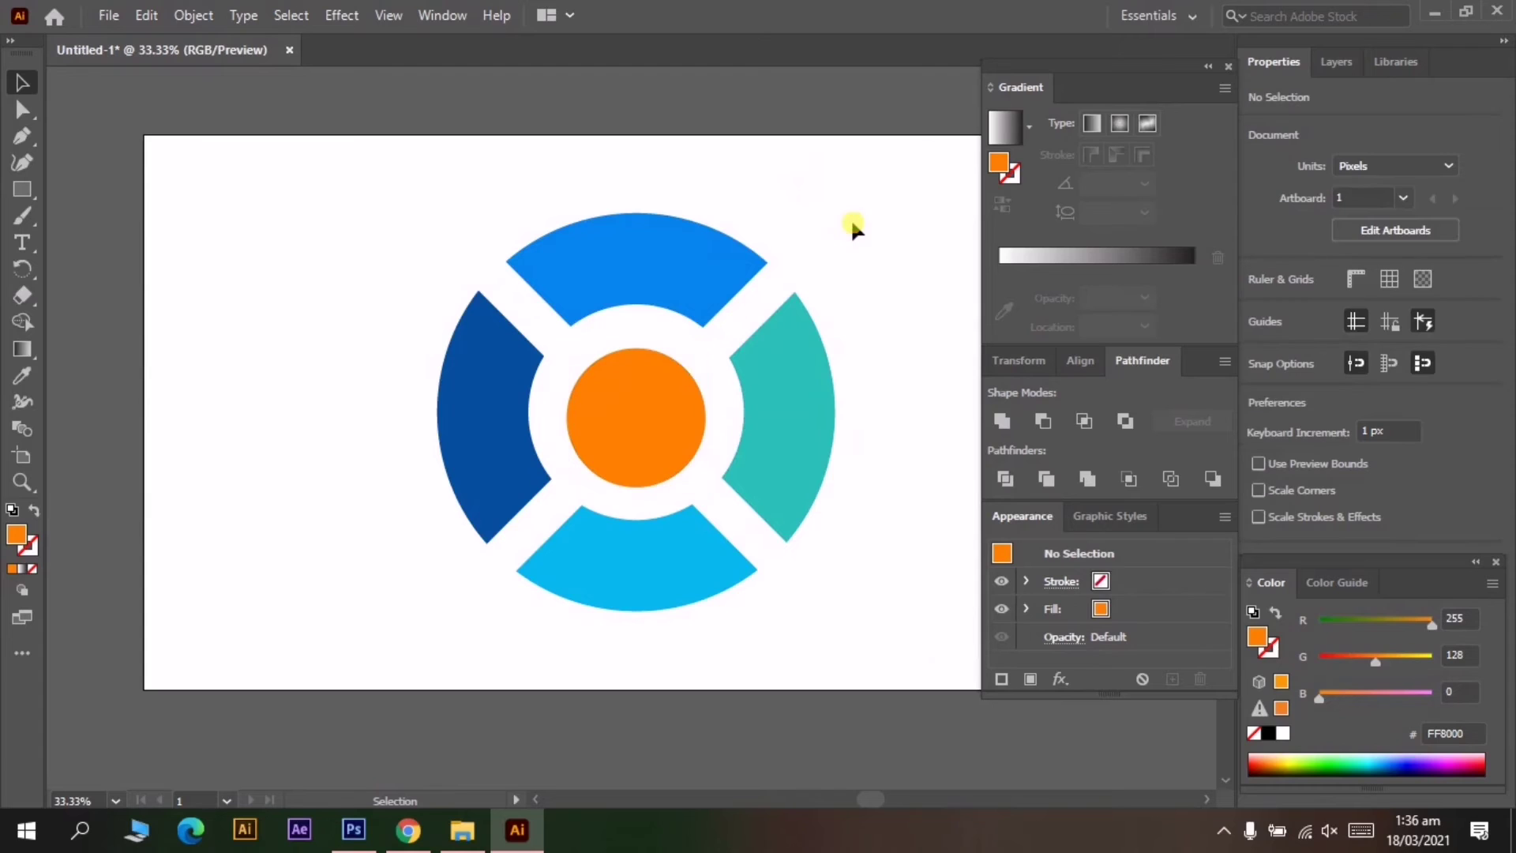
left_click_drag(896, 158, 354, 614)
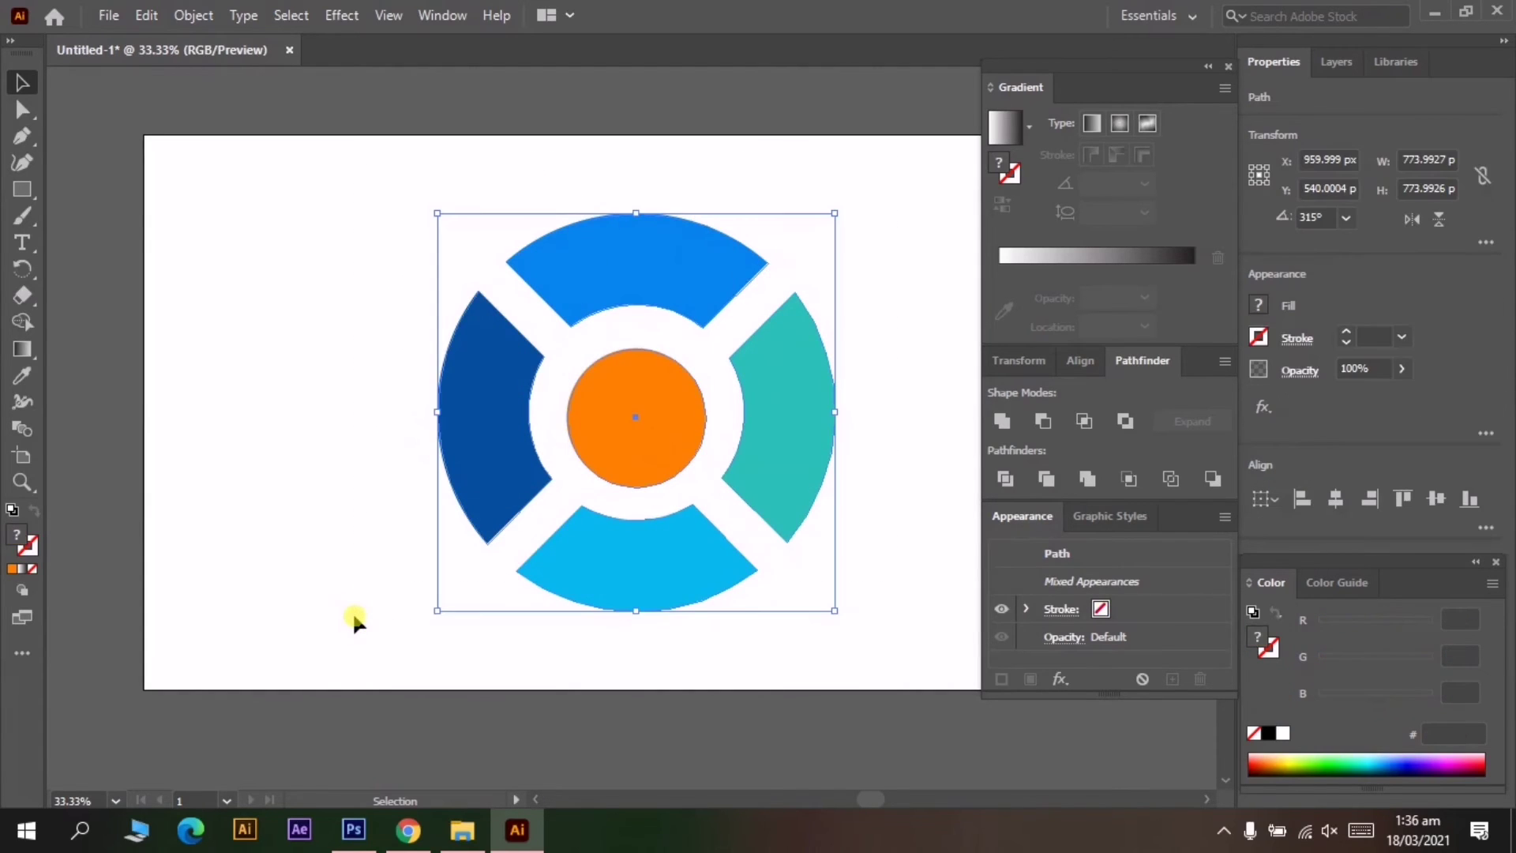
Copy the finished logo and bring up the wall mockup in Photoshop
left_click(149, 16)
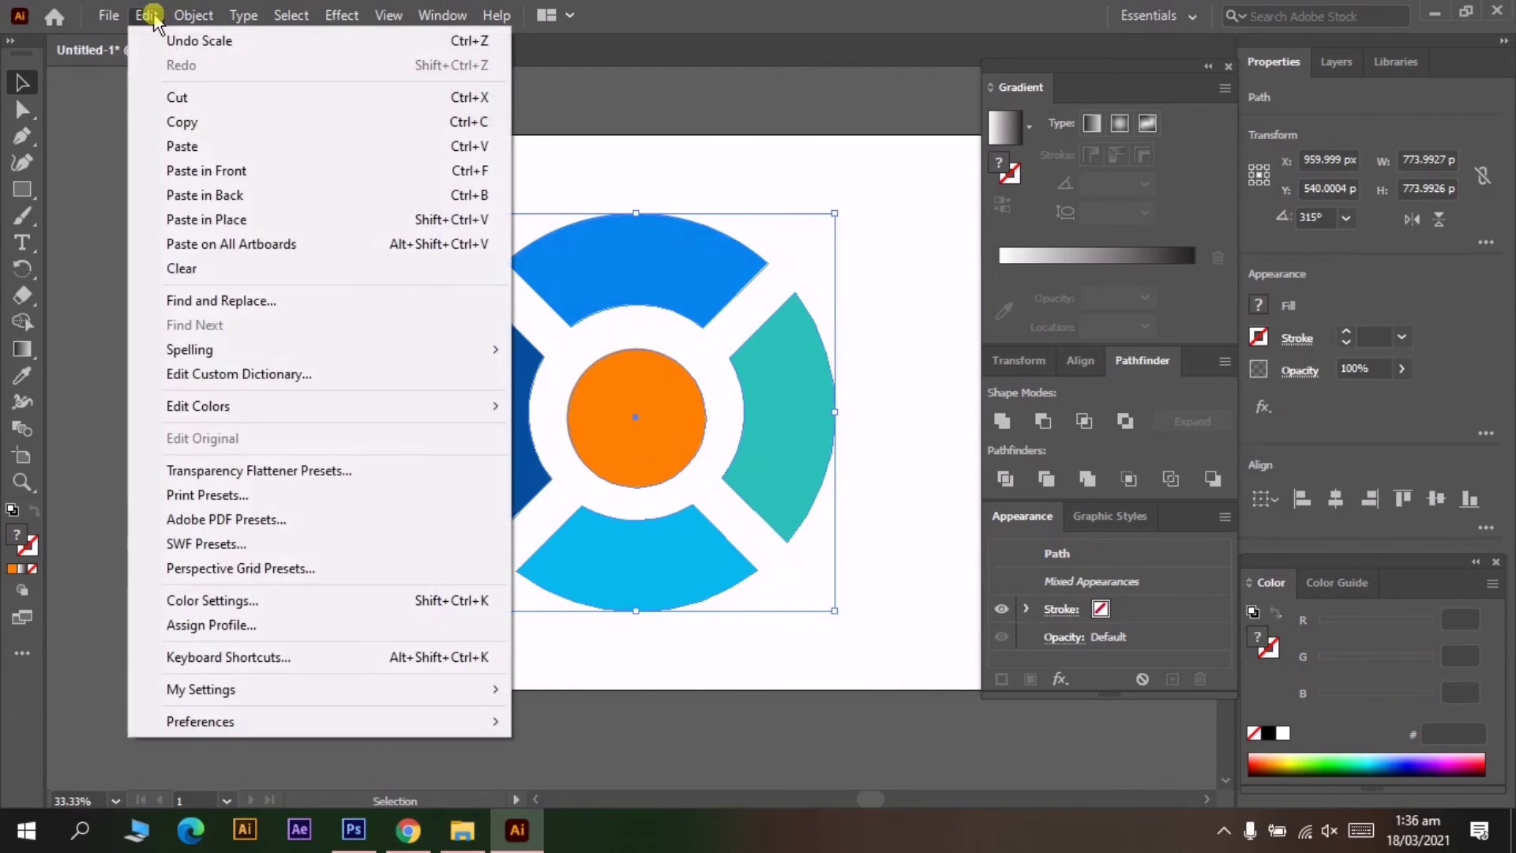
left_click(229, 124)
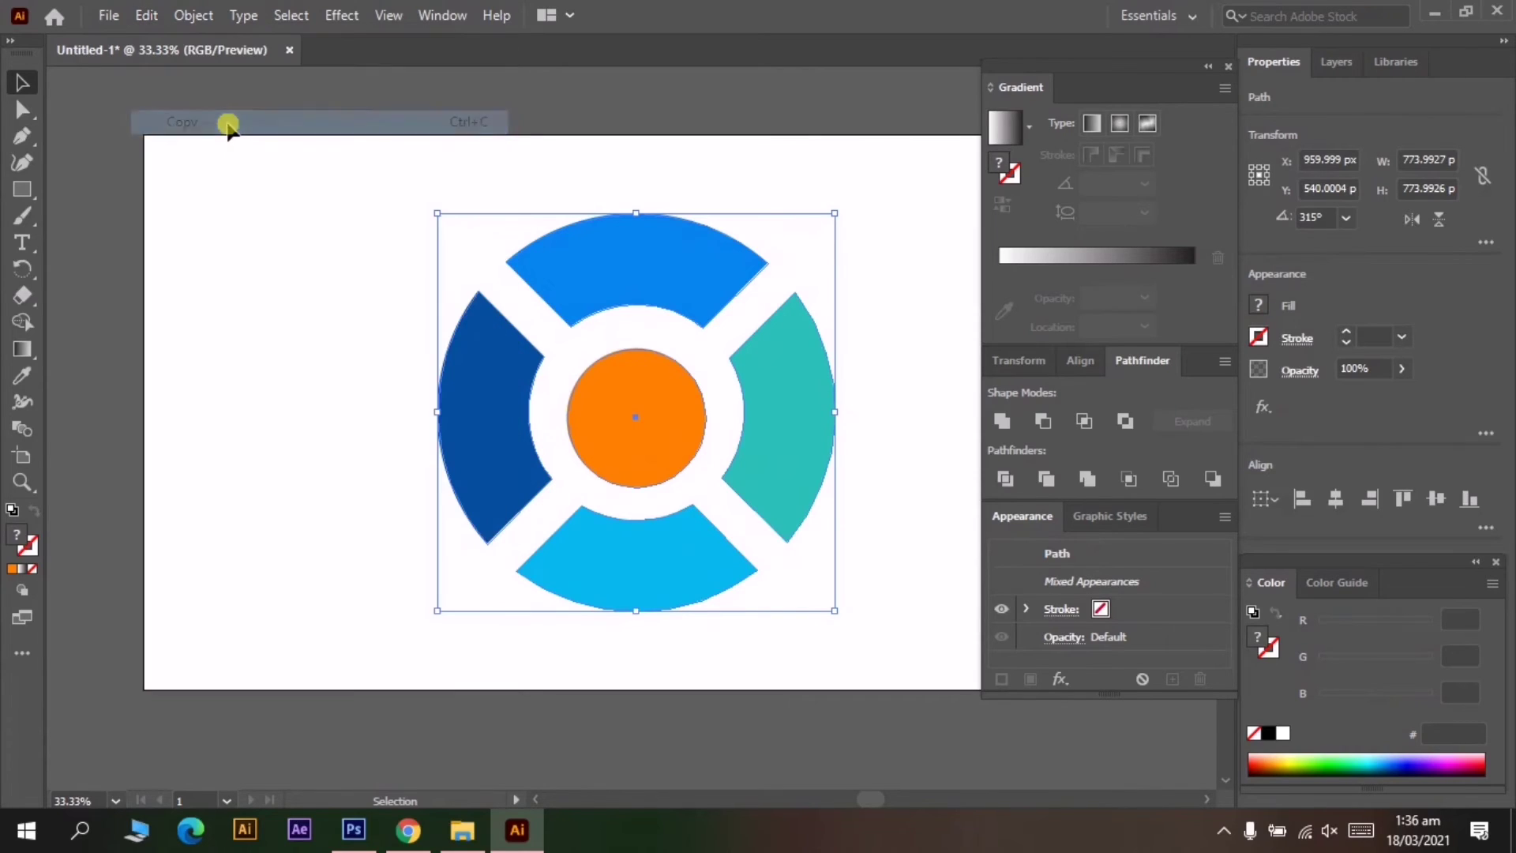
left_click(262, 335)
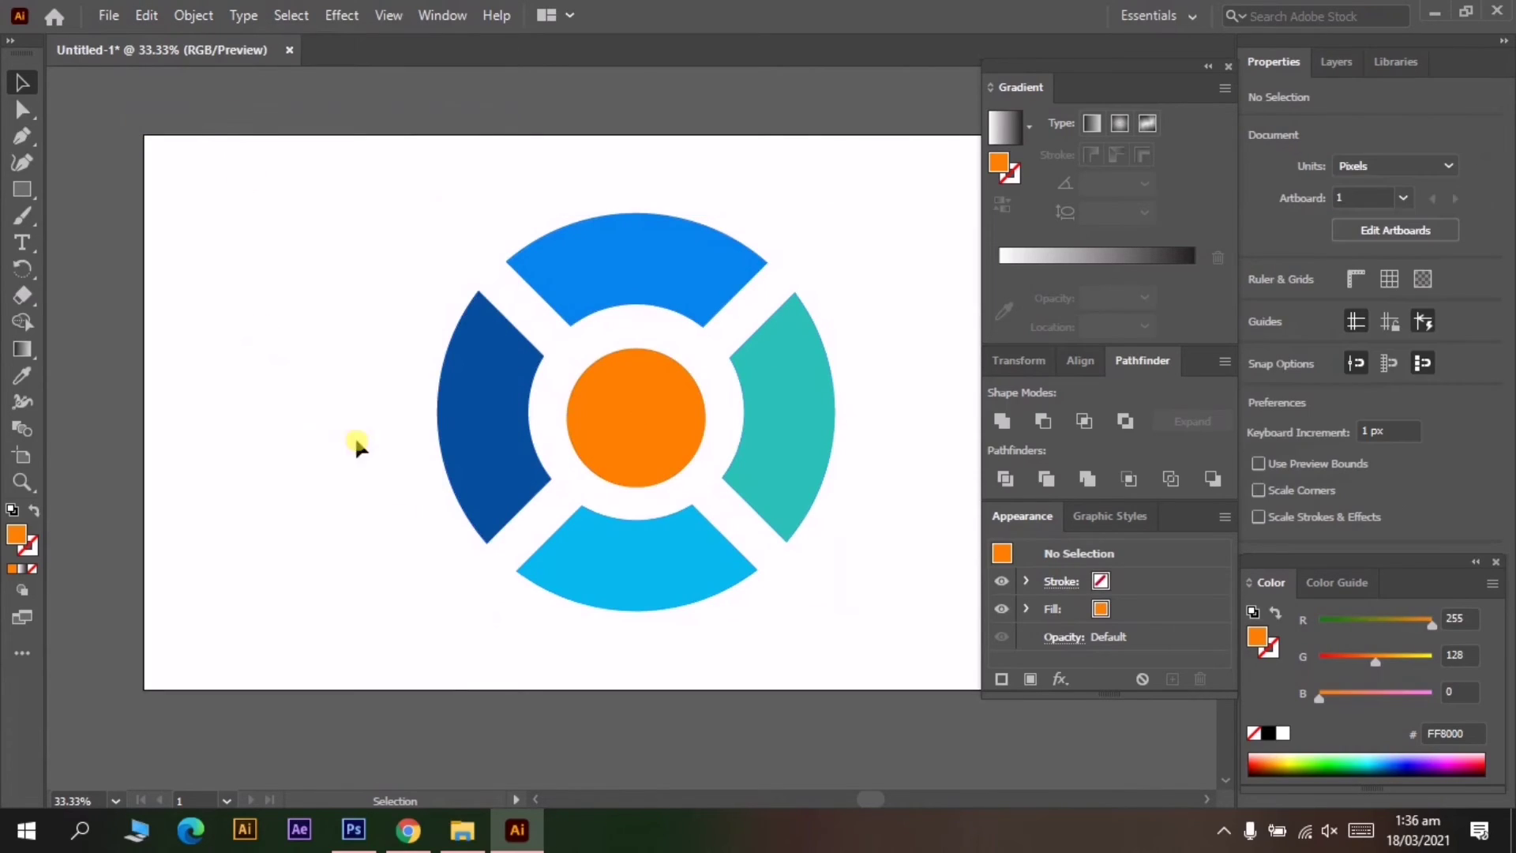
left_click(463, 831)
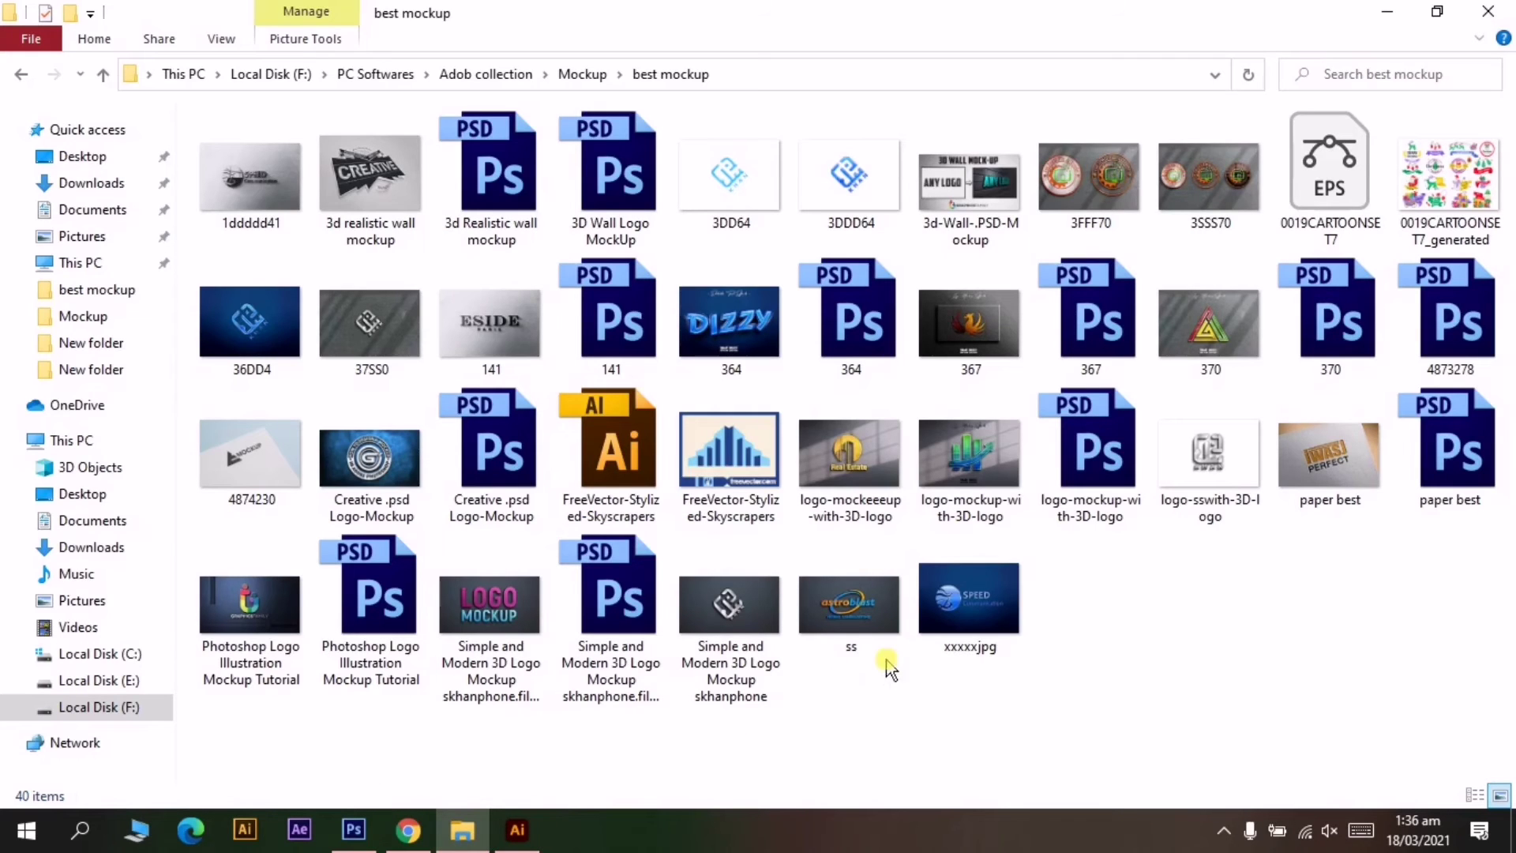
left_click(354, 829)
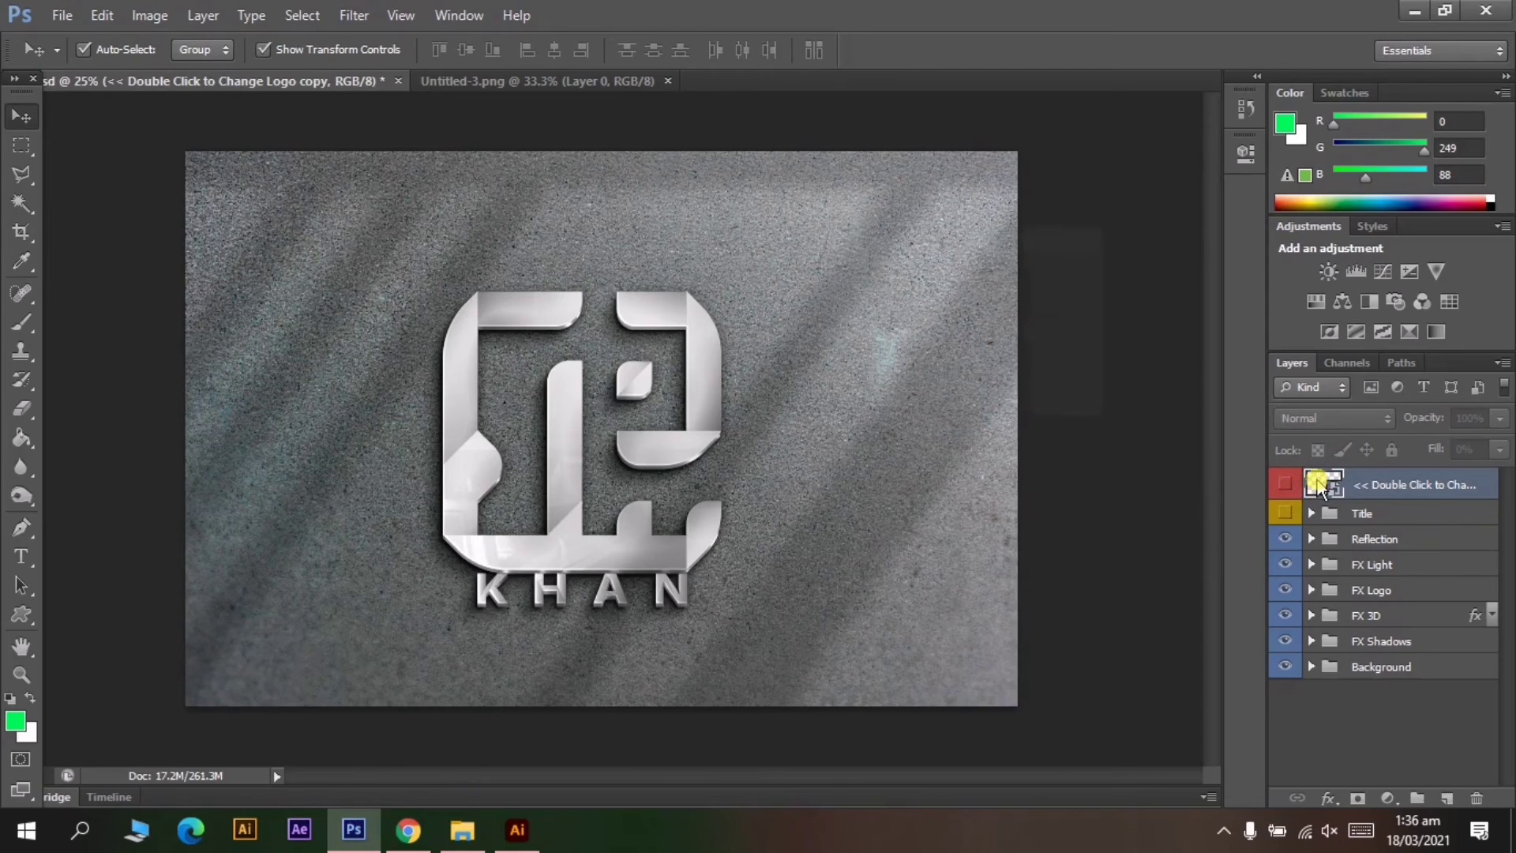
Open the mockup's logo smart object, delete the old Layer 1 logo, and paste the new logo
double_click(1321, 485)
left_click(863, 371)
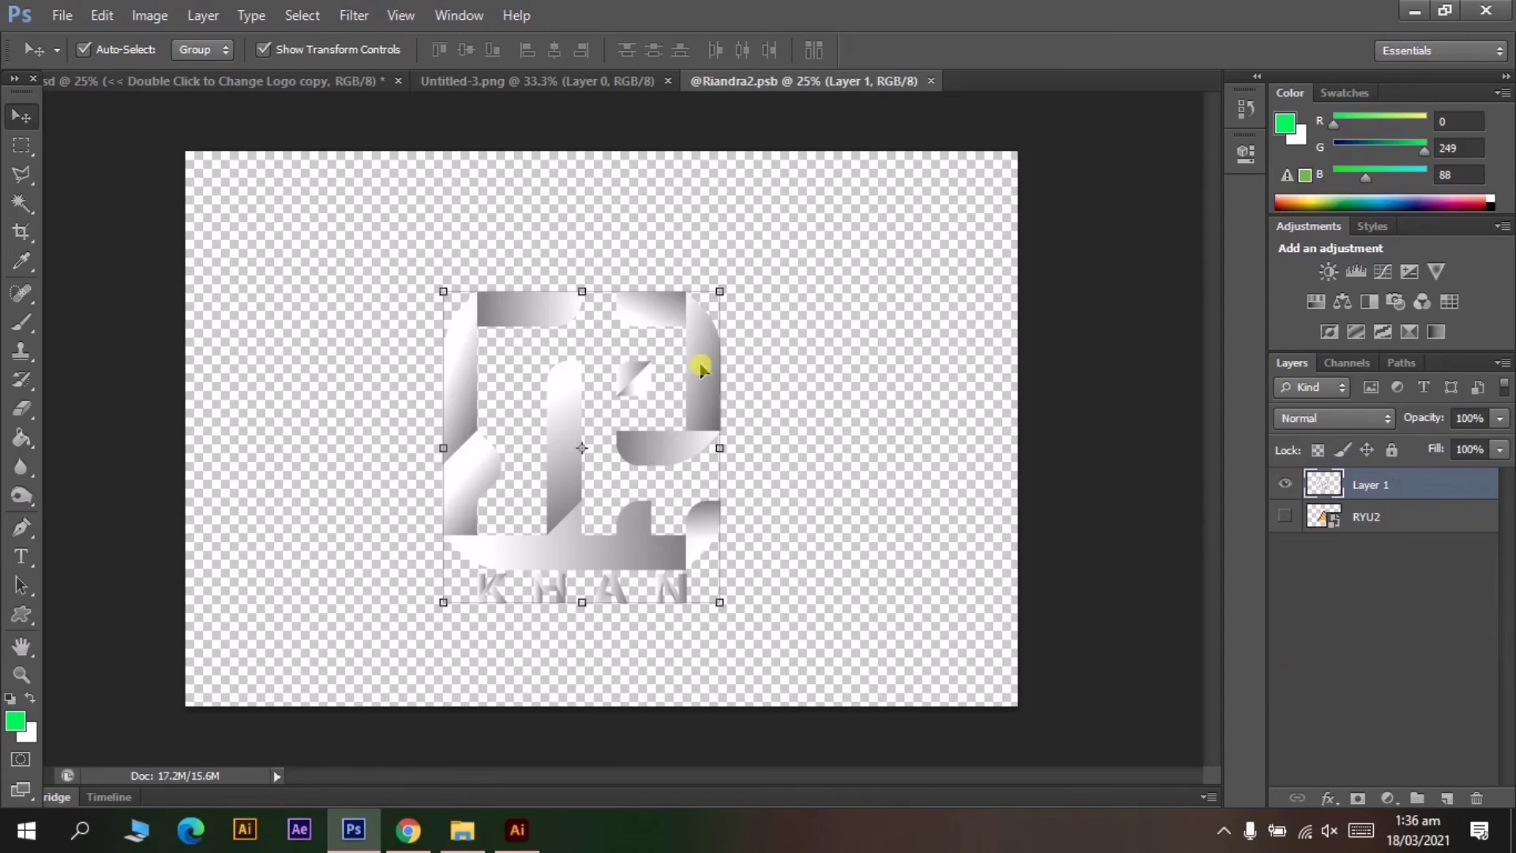
key("Delete")
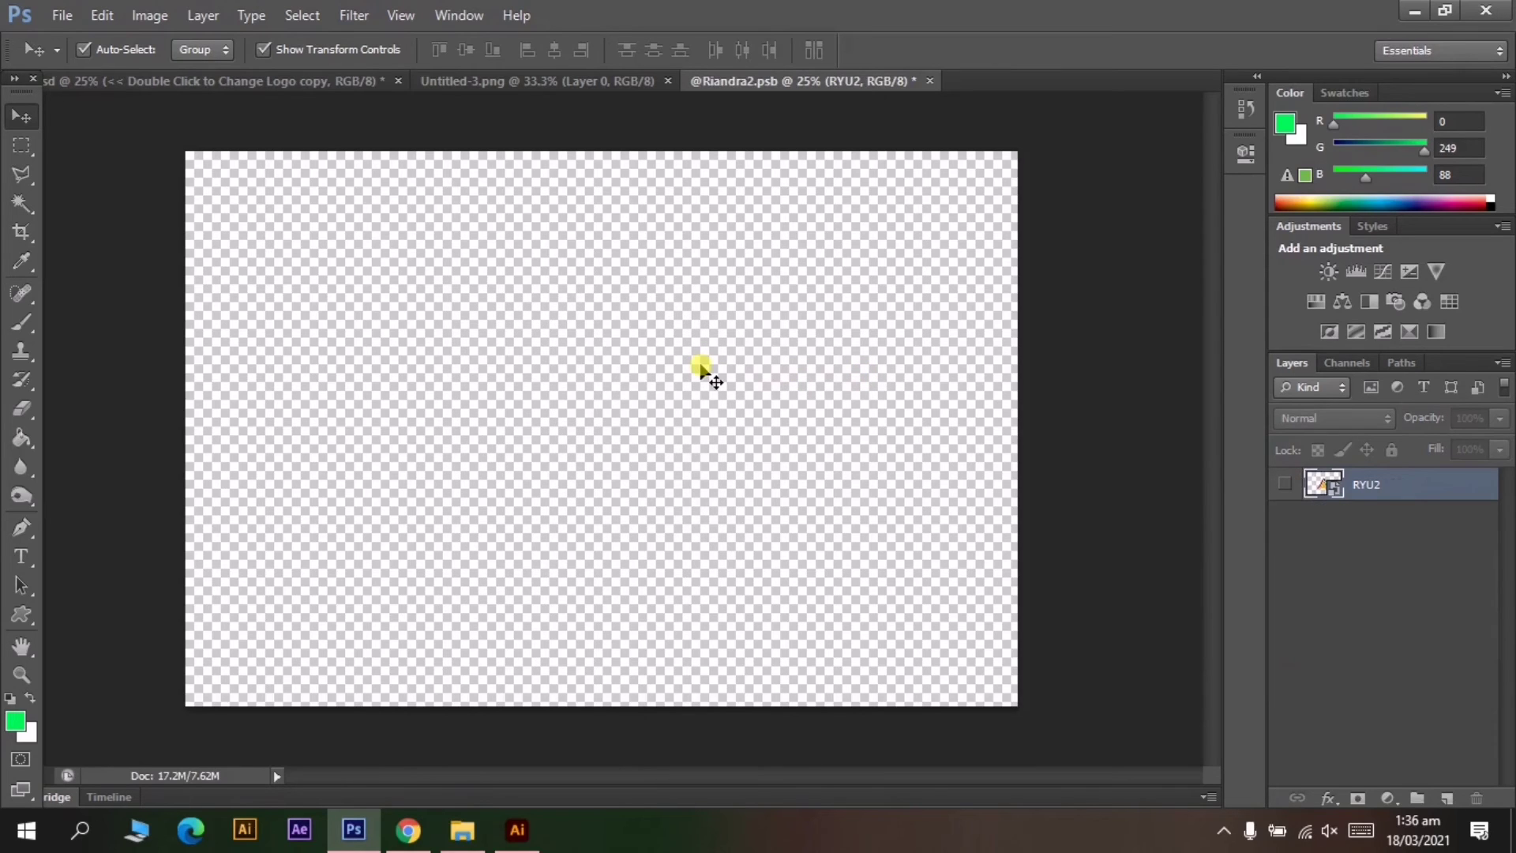
left_click(102, 15)
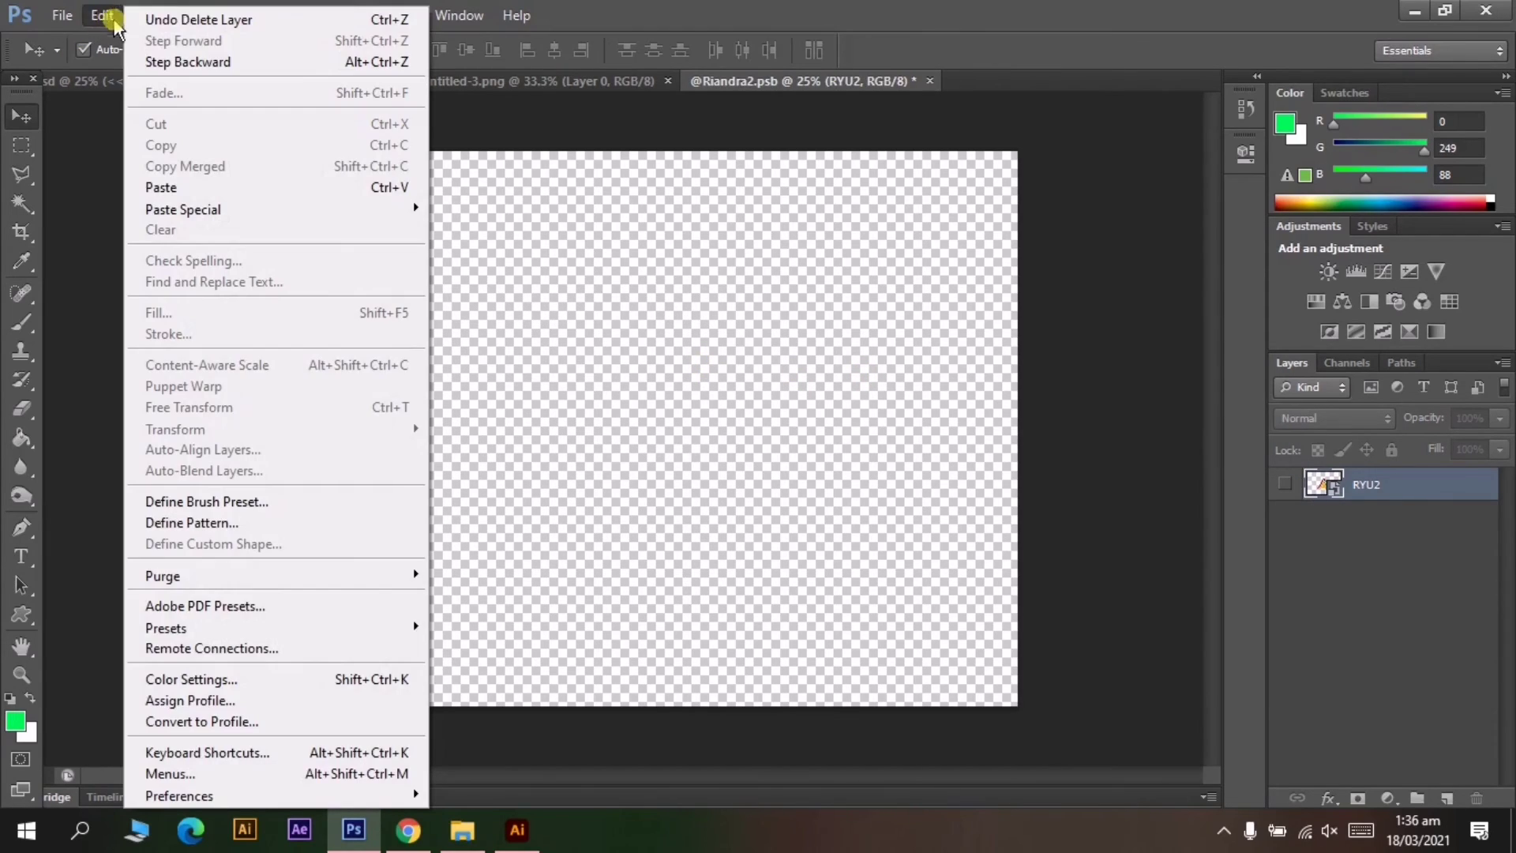
left_click(183, 190)
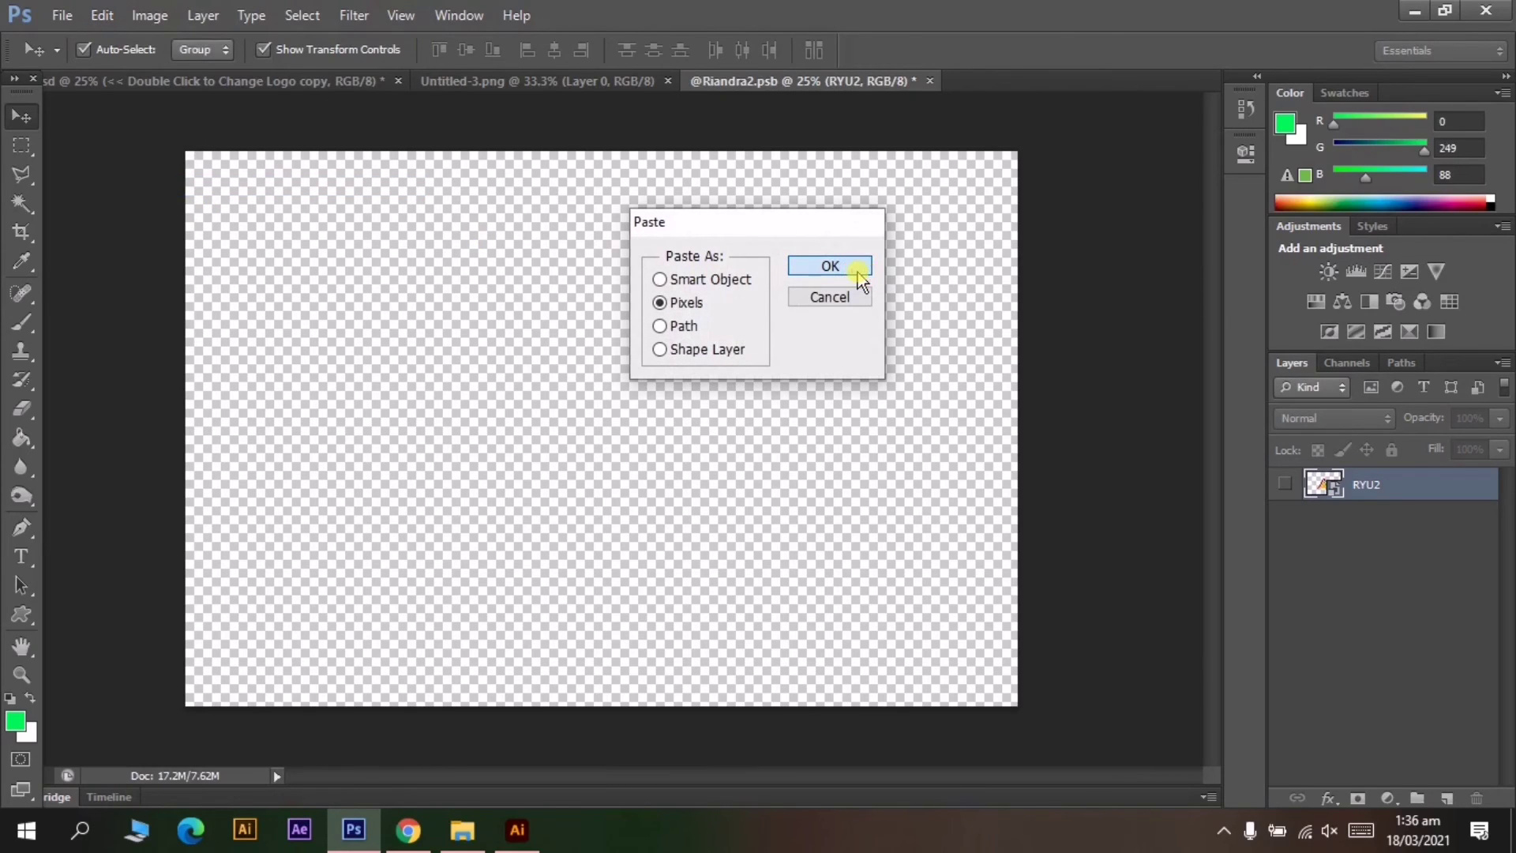
Paste the logo as pixels, scale it to 140.8%, then close and save the .psb
left_click(856, 269)
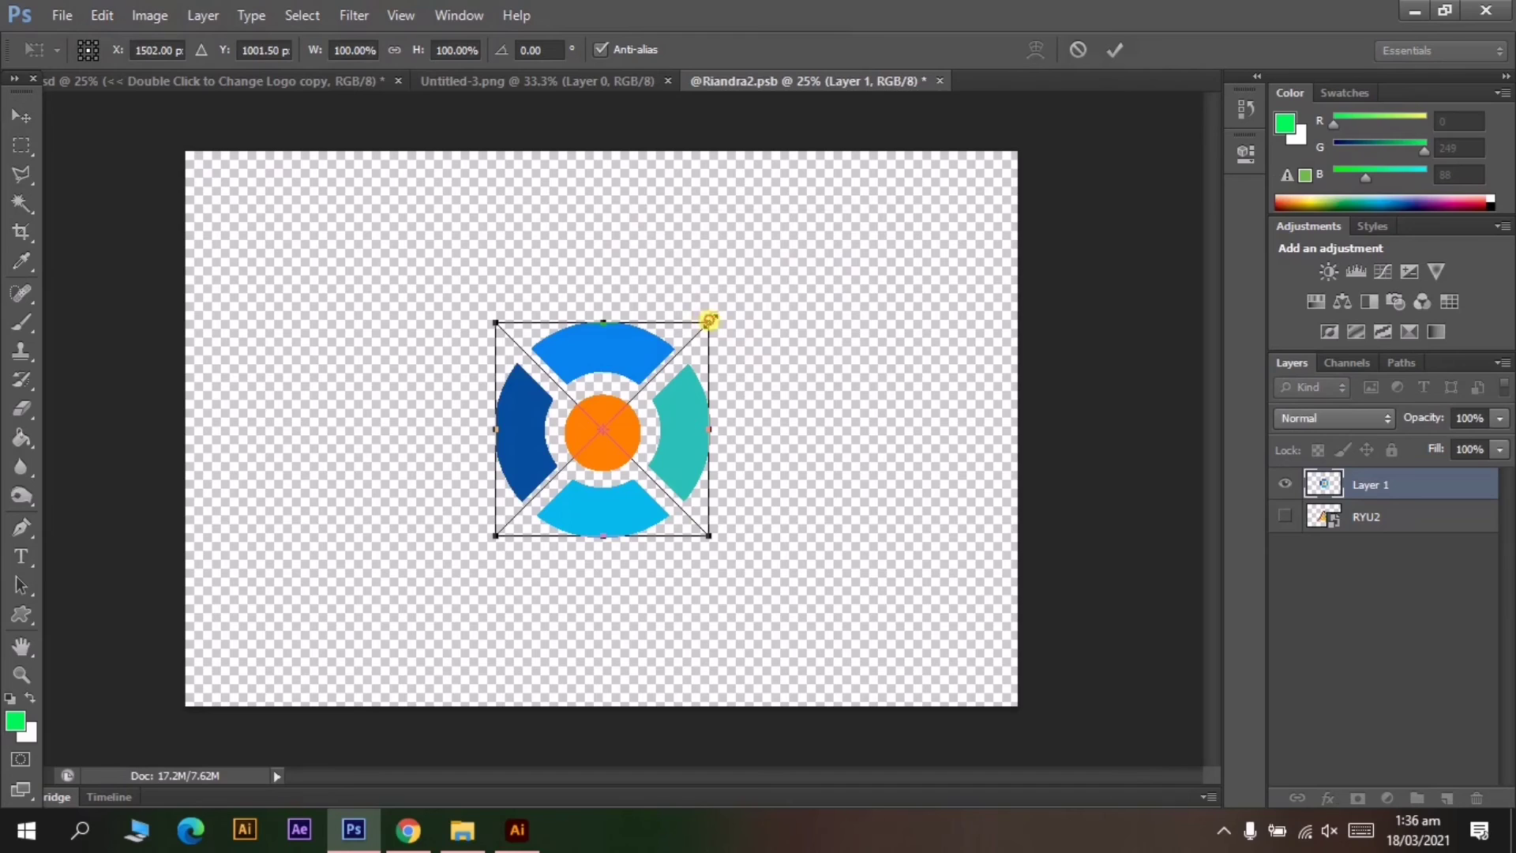
left_click_drag(710, 319, 759, 281)
left_click(21, 116)
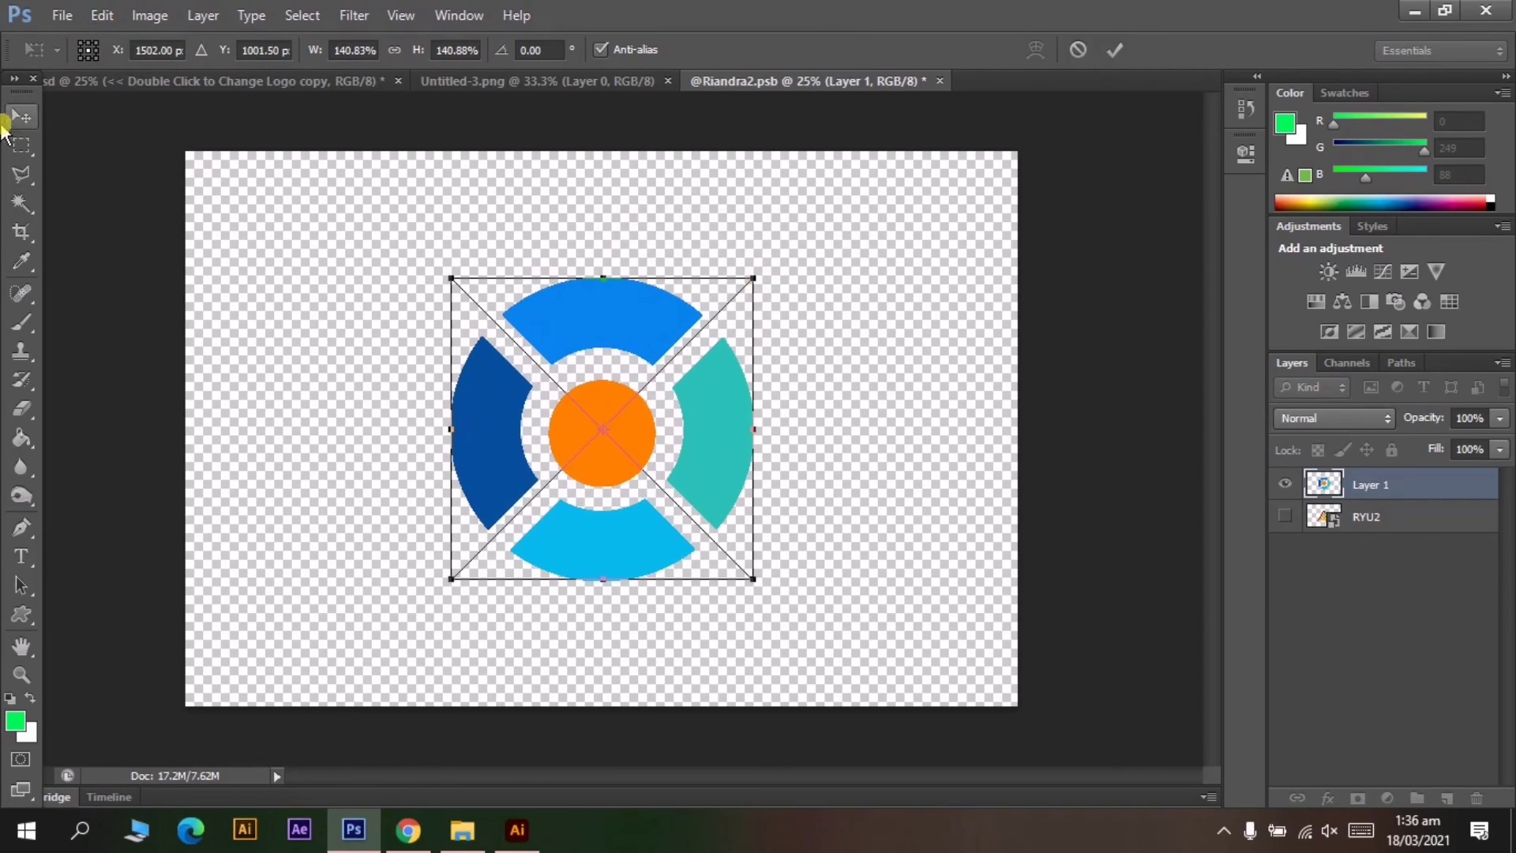
left_click(690, 328)
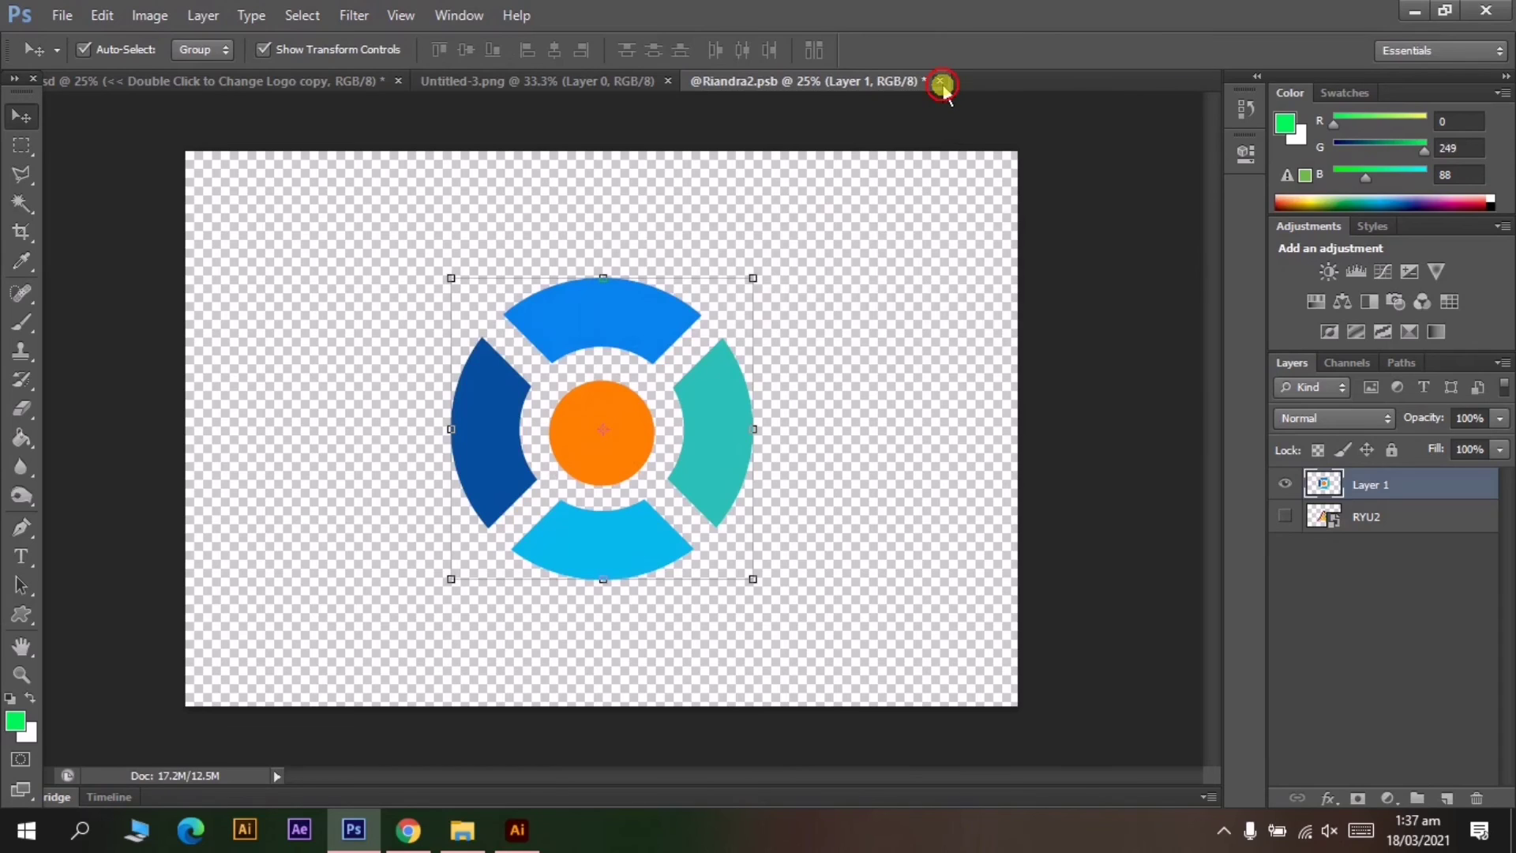
left_click(943, 82)
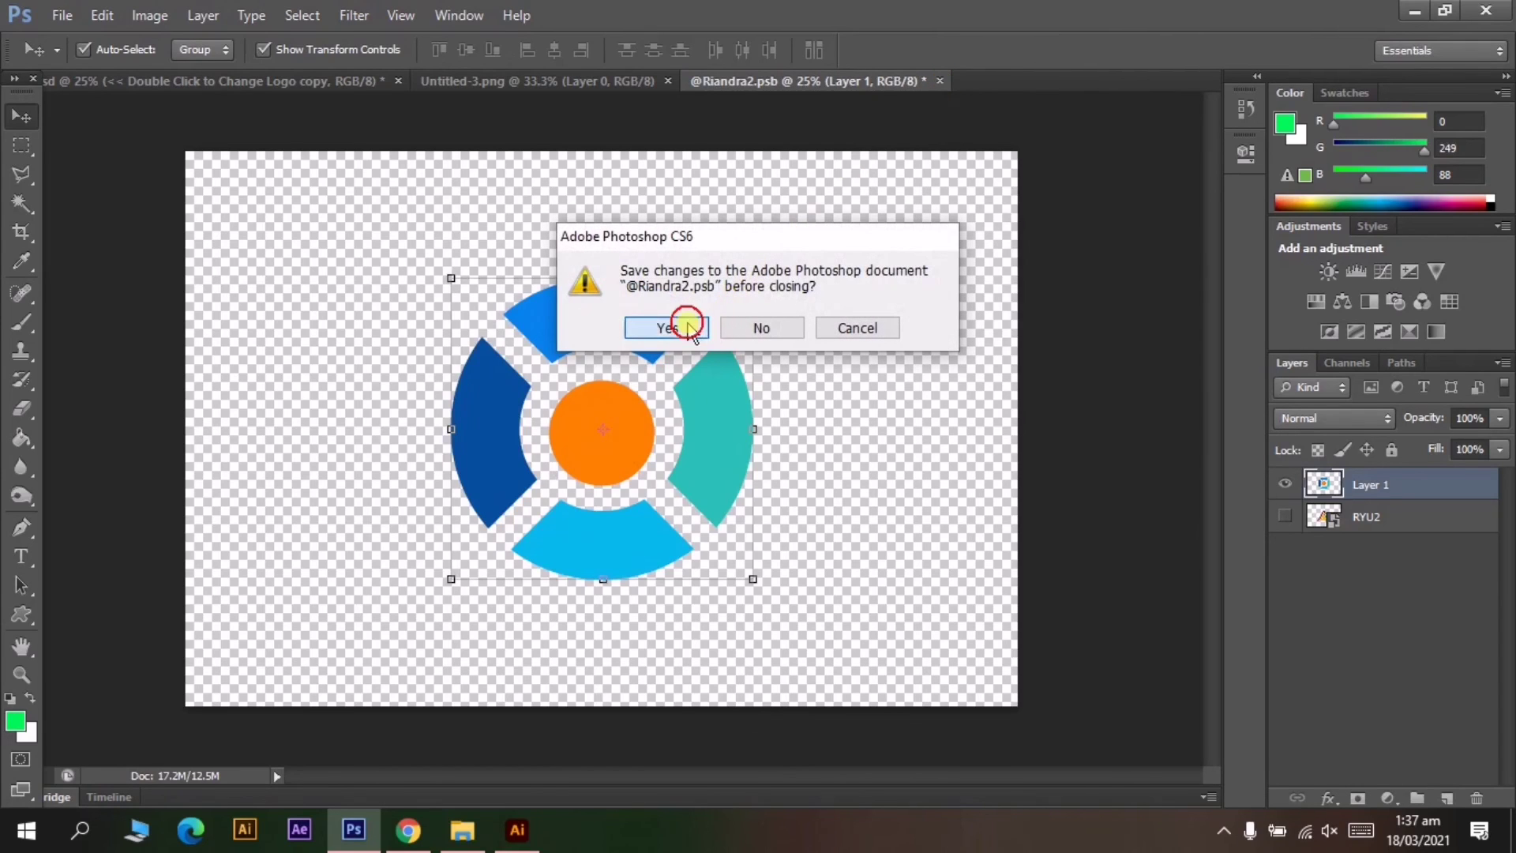
left_click(689, 324)
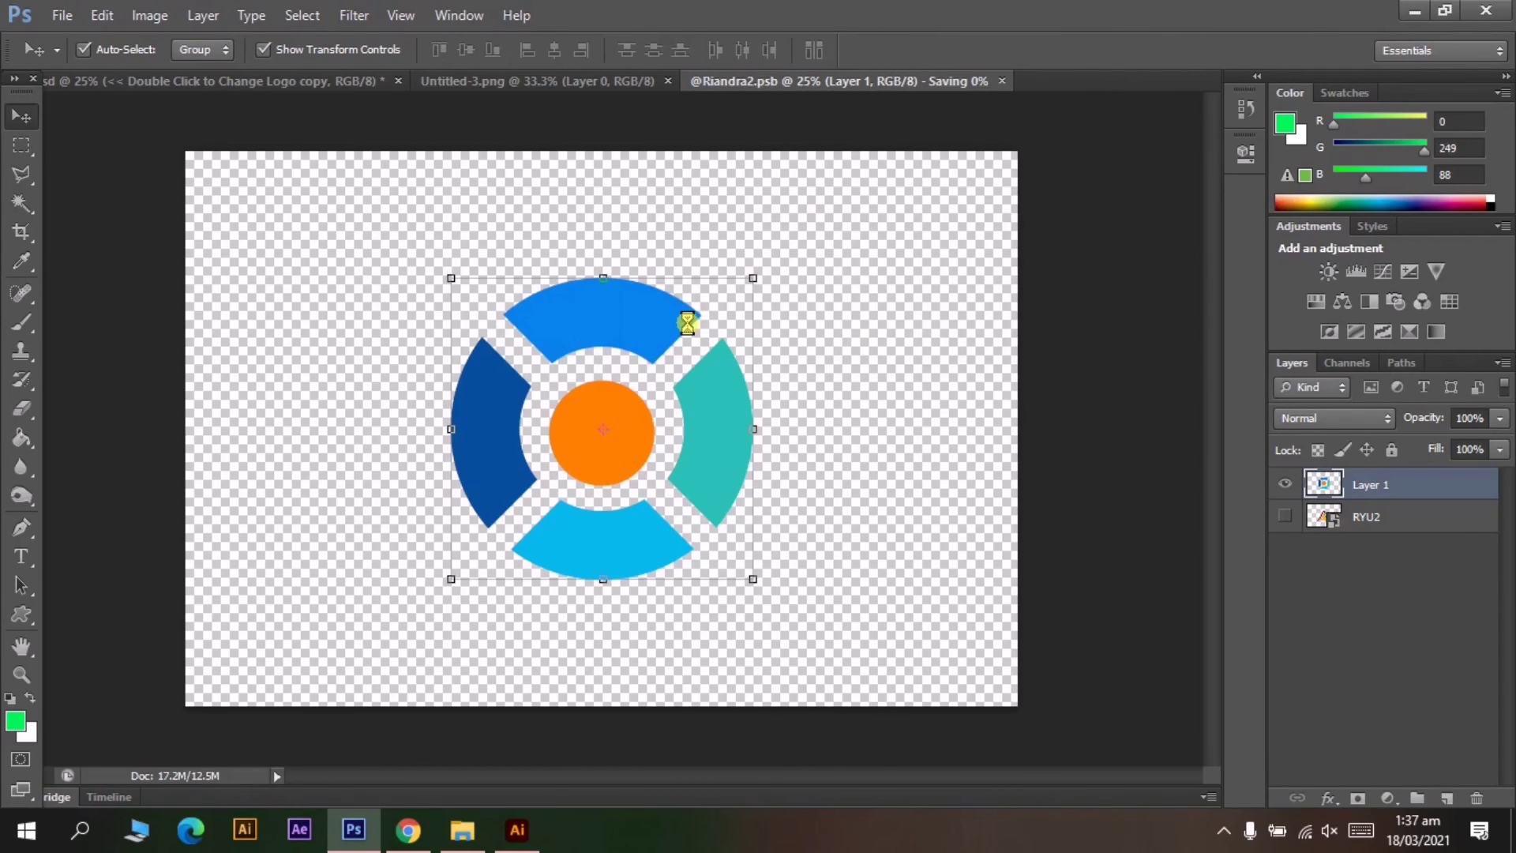